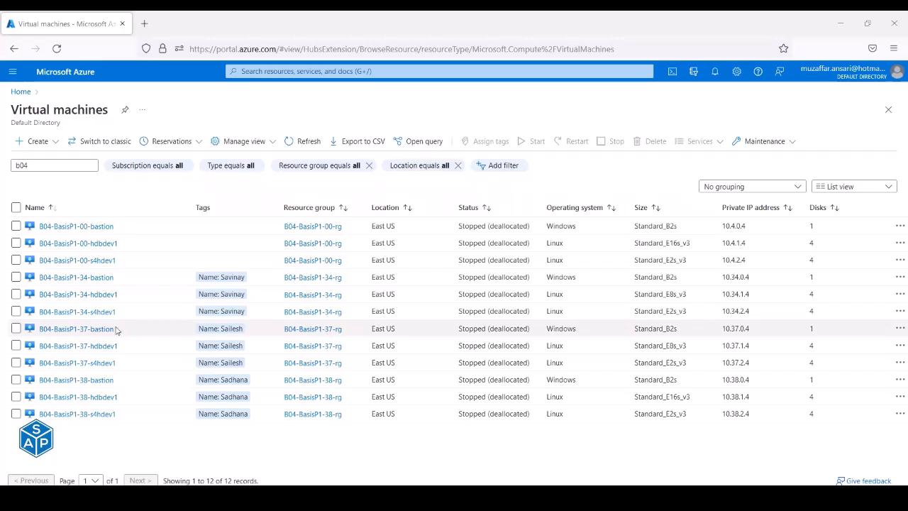
- Start the bastion, hdbdev1 and s4hdev1 virtual machines of B04-BasisP1-00 and confirm with Yes
click(15, 226)
click(16, 243)
click(16, 260)
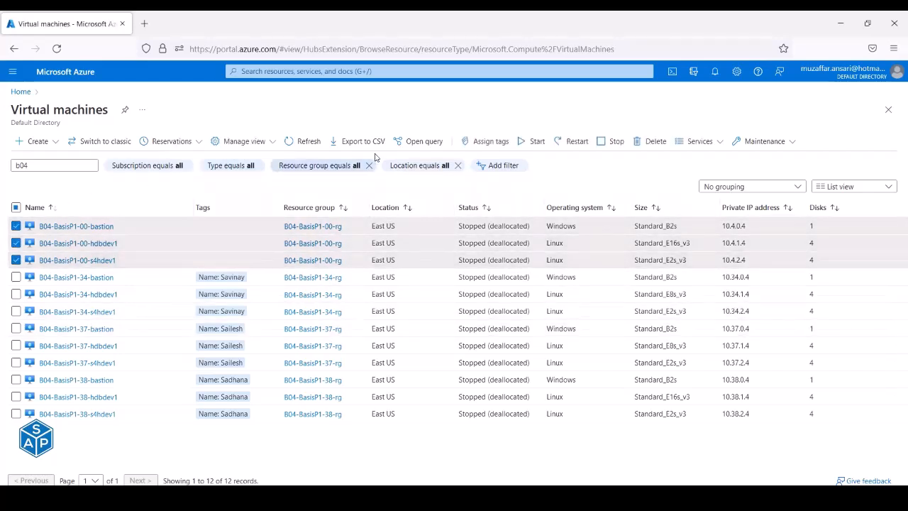
click(531, 138)
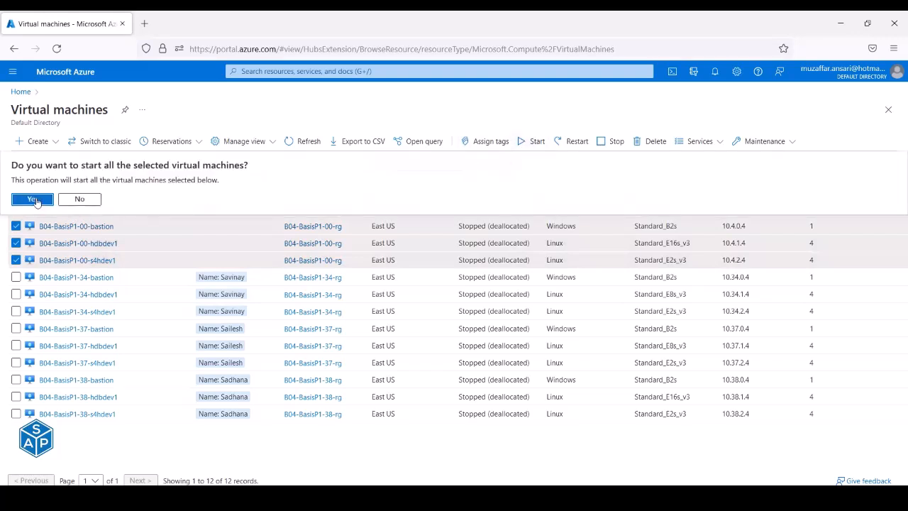
click(36, 199)
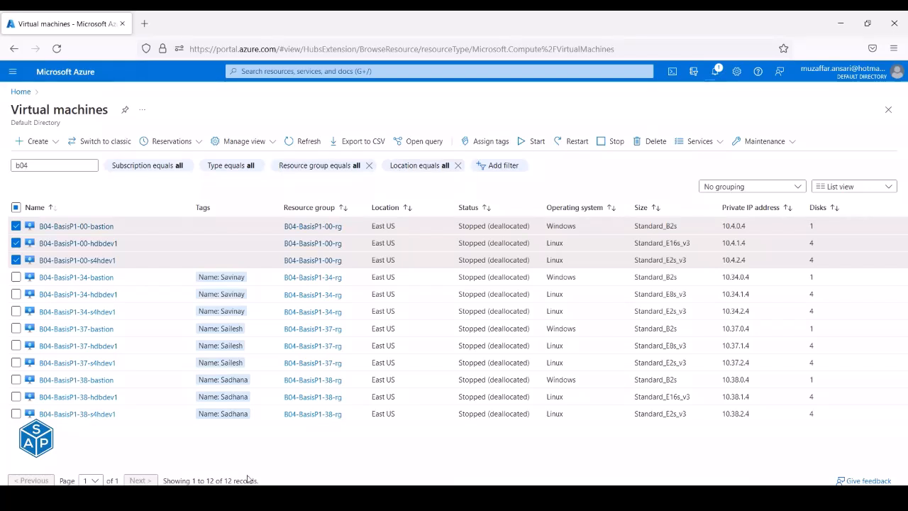
- Refresh the VM list until all three B04-BasisP1-00 machines show Running, then switch to Remote Desktop Connection Manager
click(293, 145)
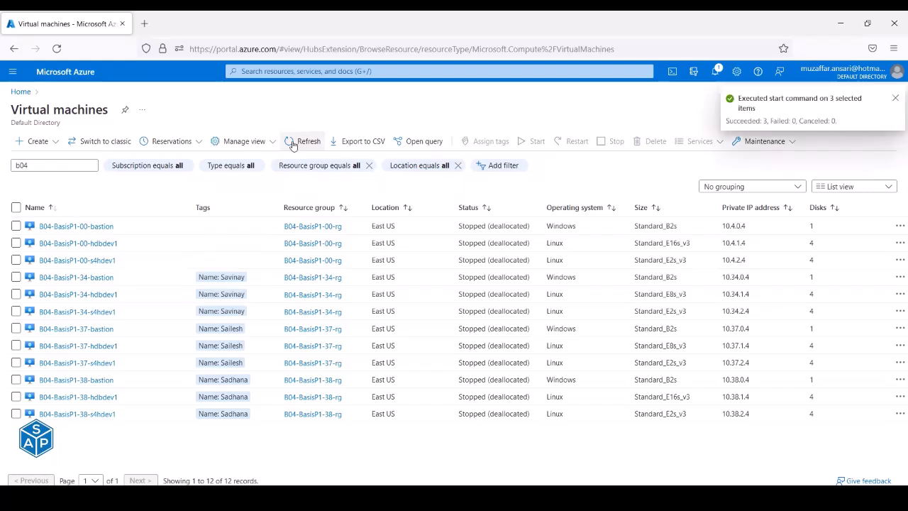
click(293, 145)
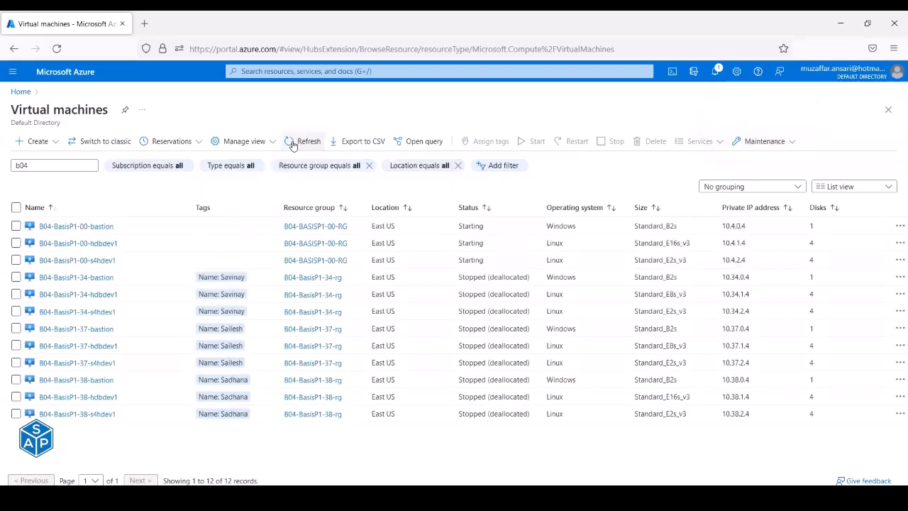
click(296, 143)
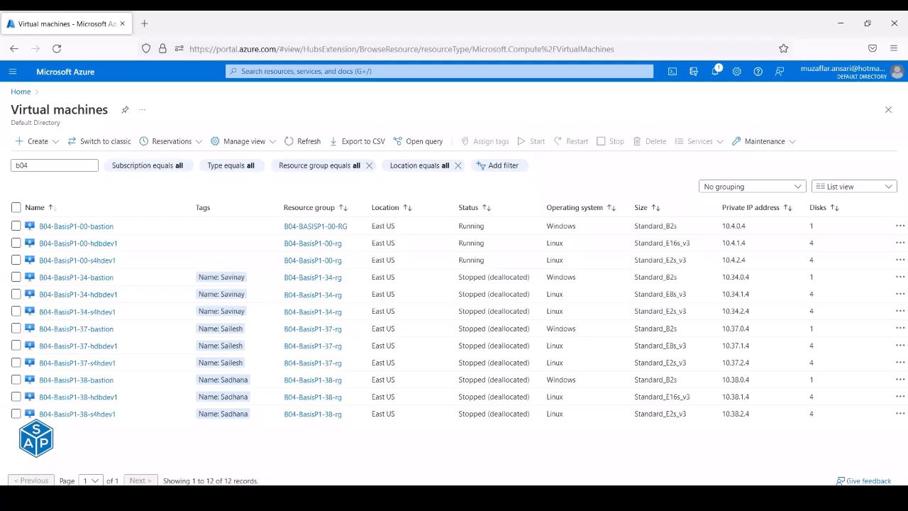
key(alt+Tab)
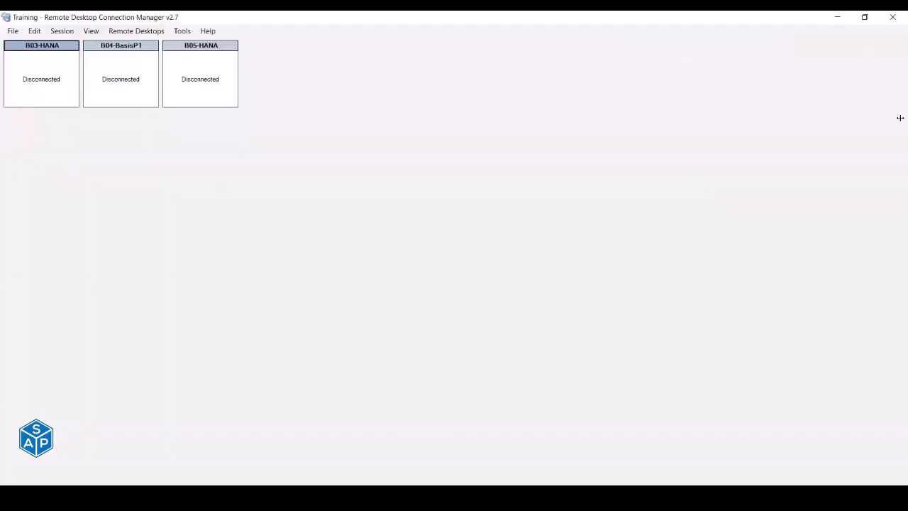
- Try connecting to B04-BasisP1, then return to the Training group view after the connection error
mouse_move(900, 118)
double_click(867, 76)
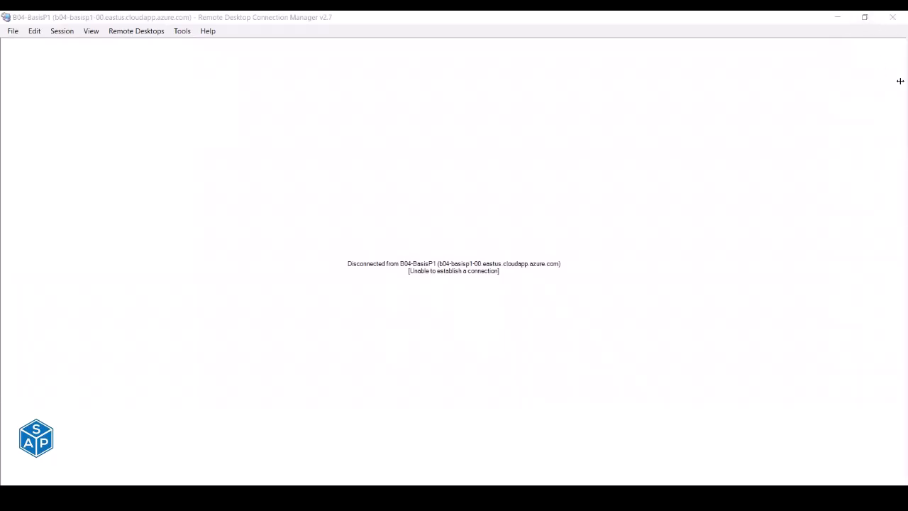
click(851, 58)
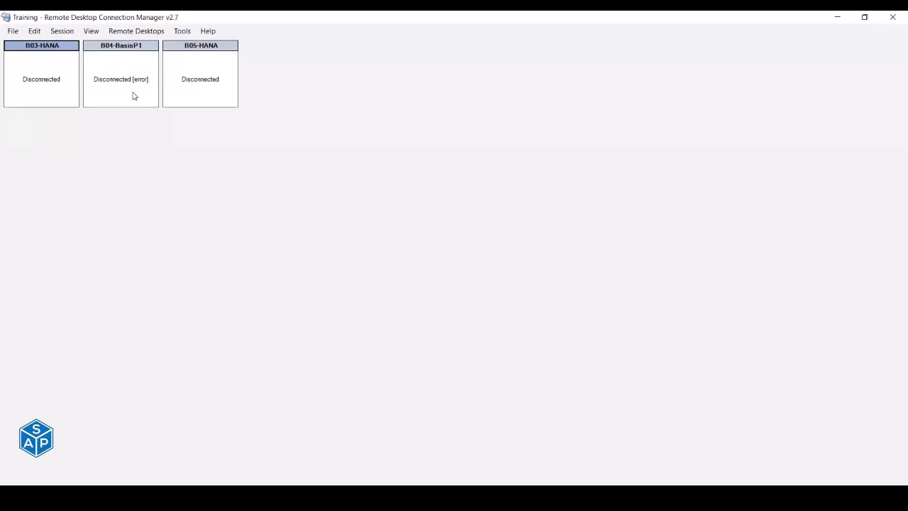
- Reconnect to B04-BasisP1 and wait for its remote Windows desktop to load as SysAdmin
mouse_move(895, 159)
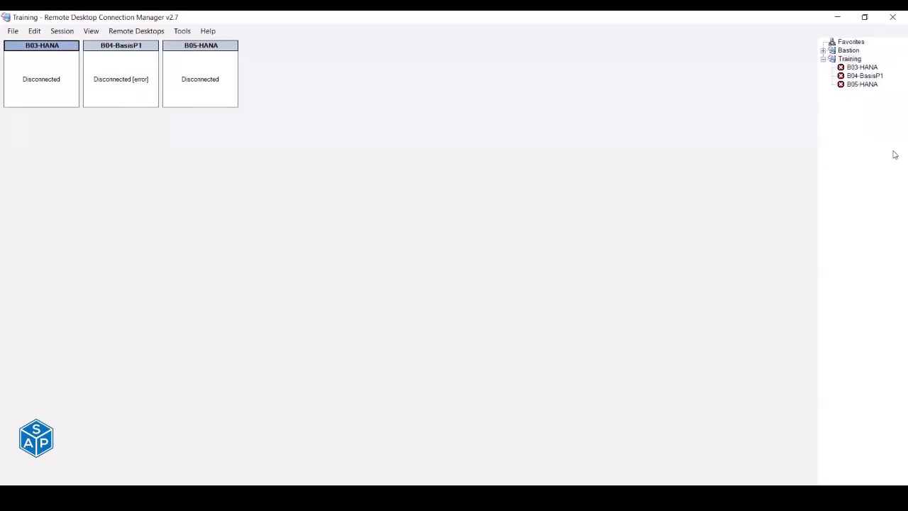
double_click(866, 76)
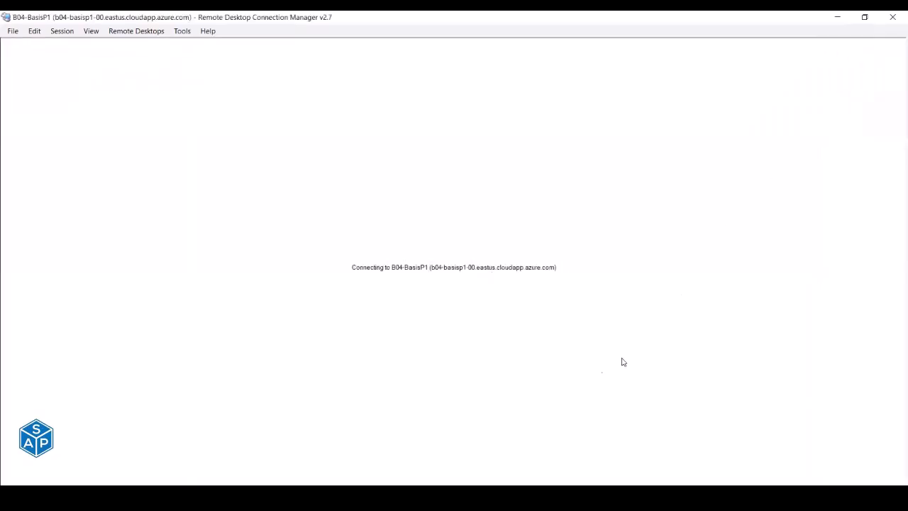
mouse_move(298, 498)
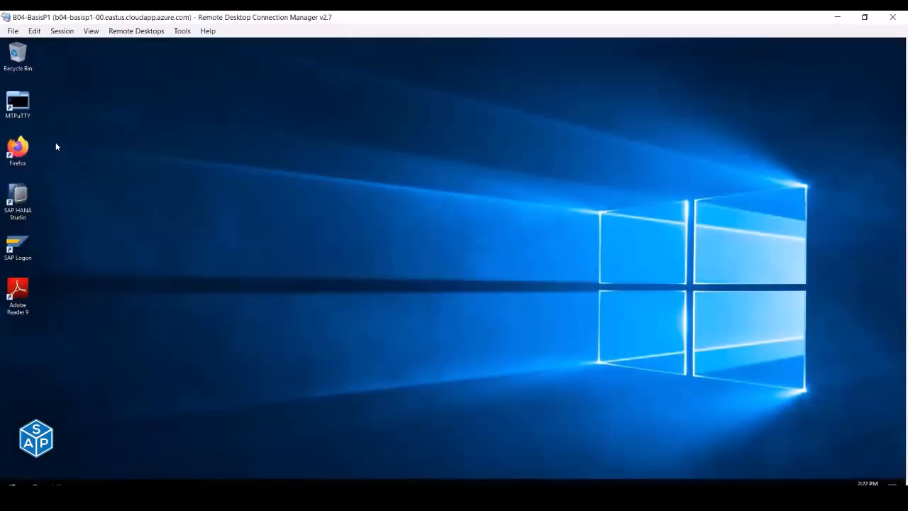
- Launch MTPuTTY on the remote desktop and restore its window to full view
double_click(25, 117)
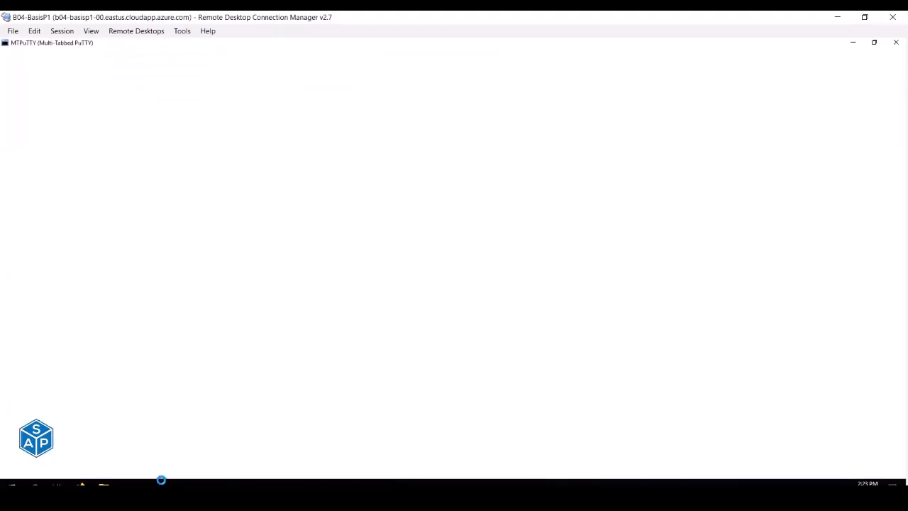
click(161, 483)
click(161, 484)
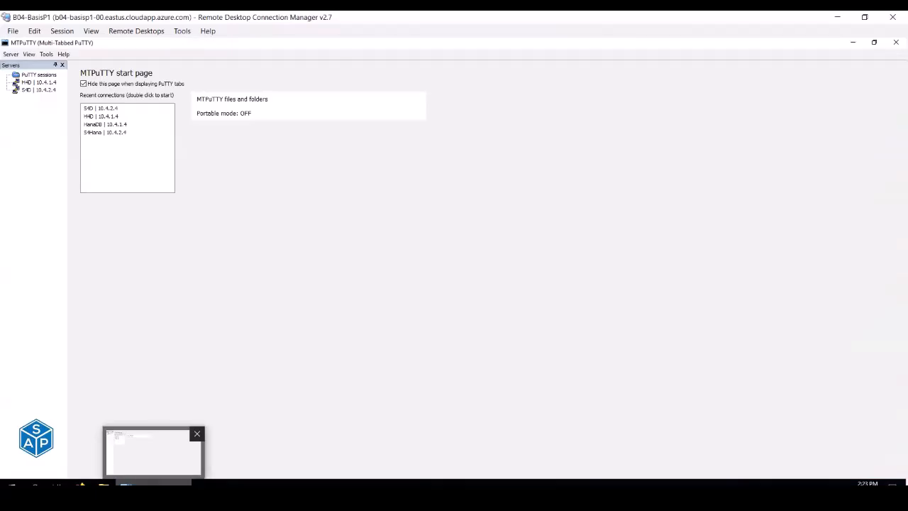
- Open root sessions to H4D (10.4.1.4) and S4D (10.4.2.4), keeping H4D in front
double_click(37, 83)
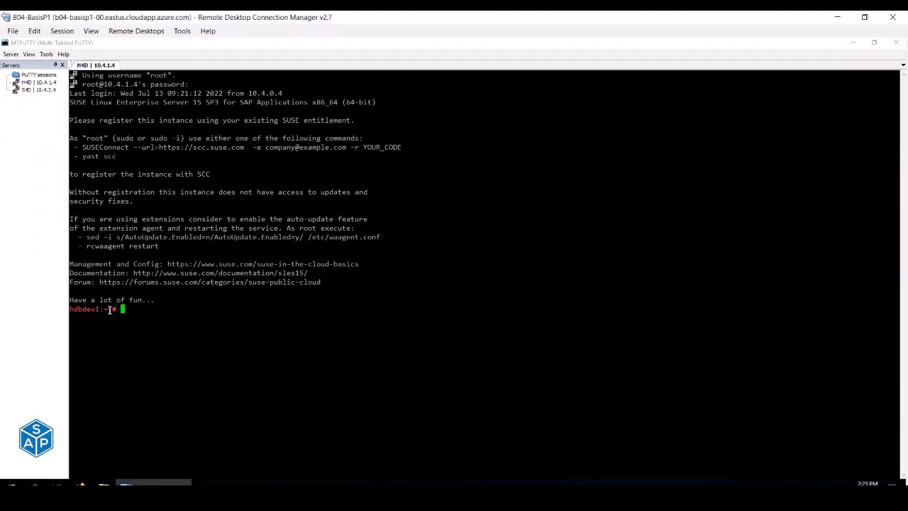
double_click(39, 89)
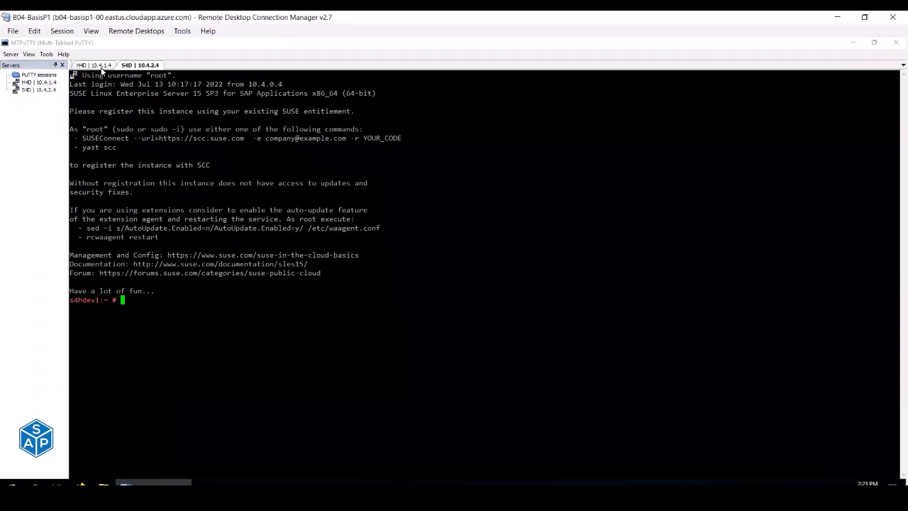
click(104, 65)
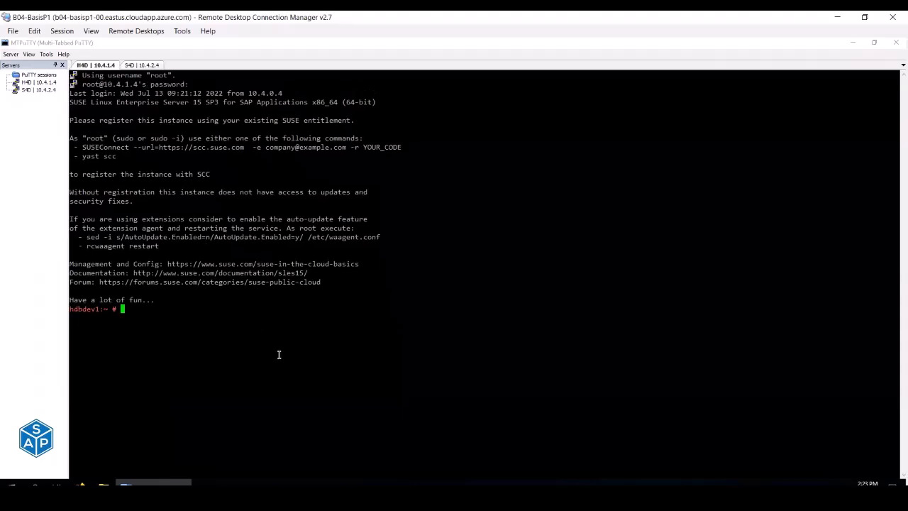
- As h4dadm, start the H4D HANA instance 03 with sapcontrol -nr 03 -function Start
text(su - h4dadm)
key(Return)
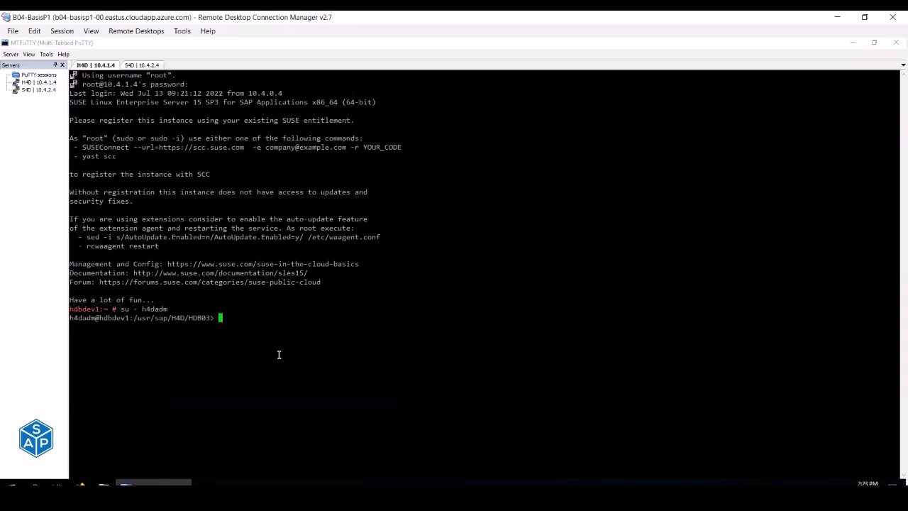
key(Up)
key(Up)
key(Up)
key(Down)
key(Down)
text(sapcontrol -nr 03 -function Start)
key(Return)
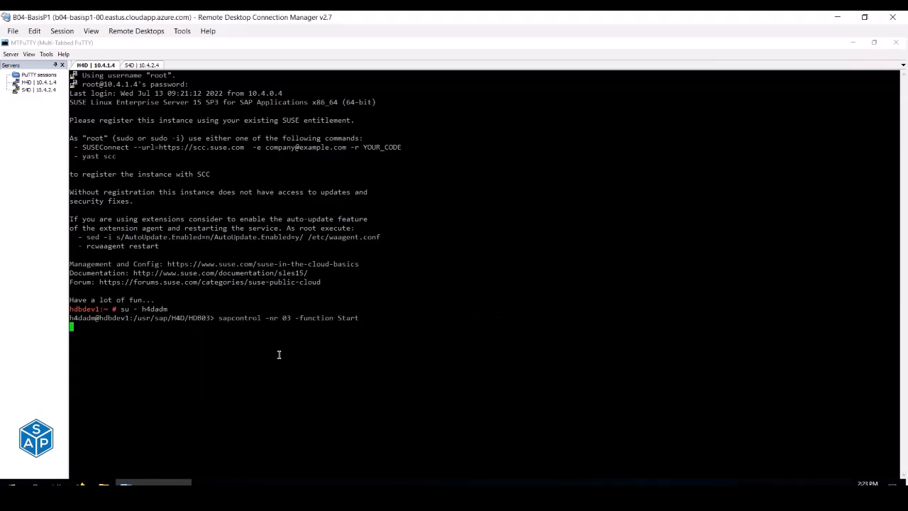
- Watch the H4D sapcontrol GetProcessList until all processes show GREEN Running
key(Up)
key(Up)
key(Up)
key(Up)
key(Down)
key(Up)
key(Return)
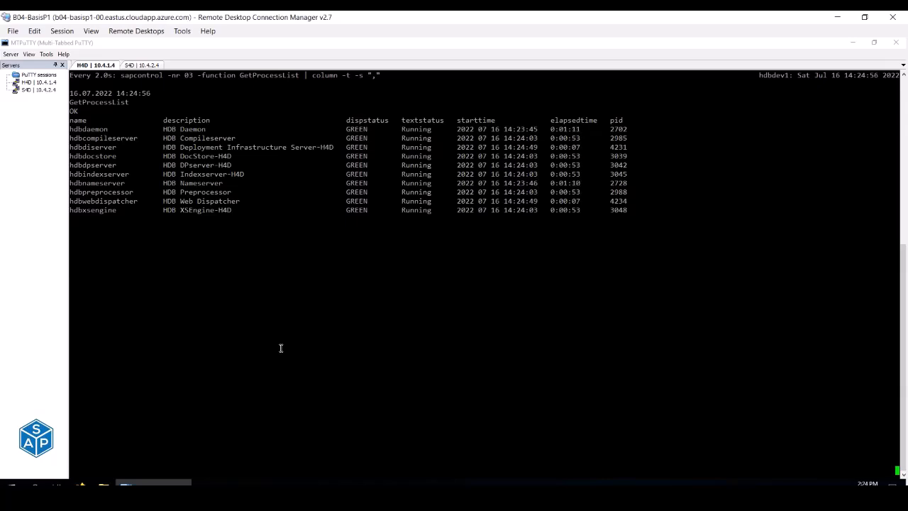
- In the S4D session, switch to s4dadm and start the whole S4D SAP system
click(140, 65)
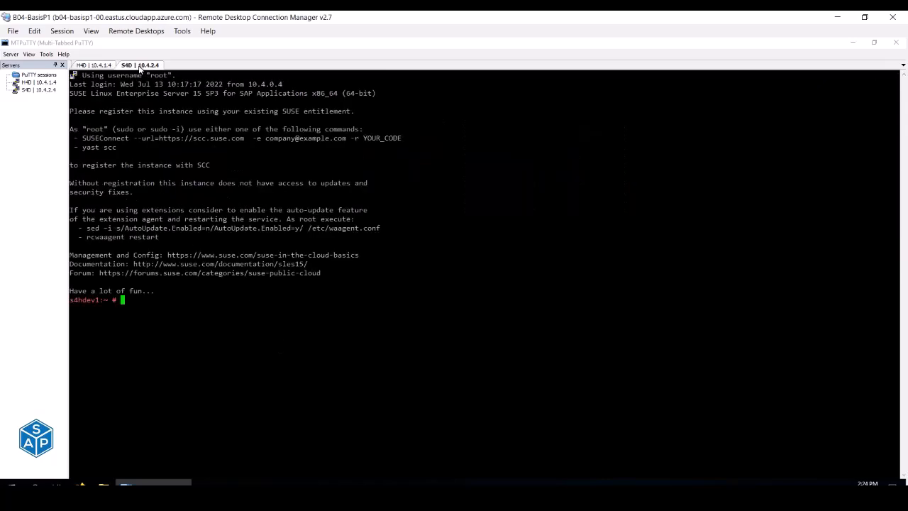
text(su - s4dadm)
key(Return)
key(Up)
key(Up)
key(Up)
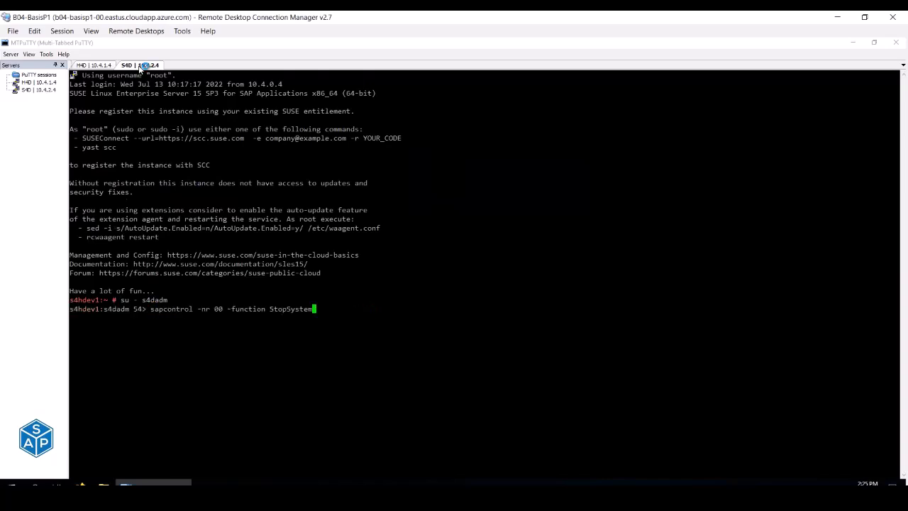
key(Down)
key(Down)
key(Down)
key(Down)
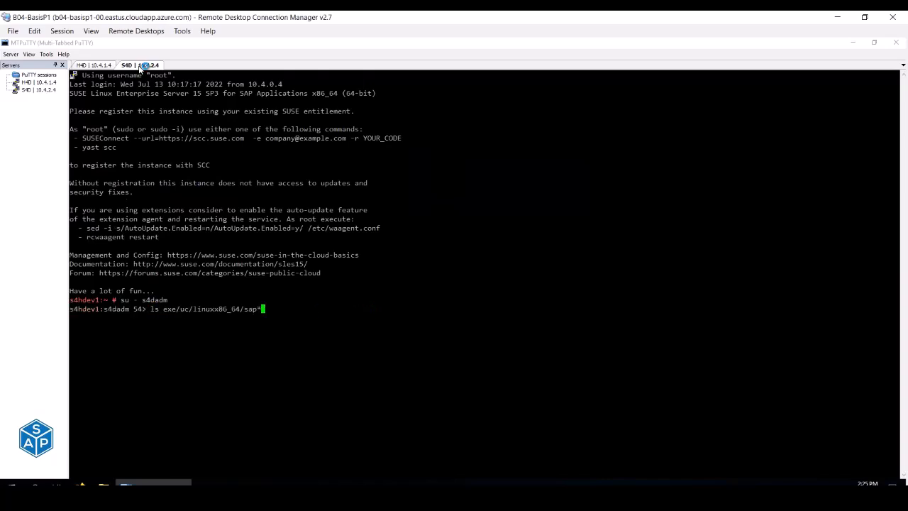
text(ls)
key(Up)
key(Up)
key(Down)
key(Return)
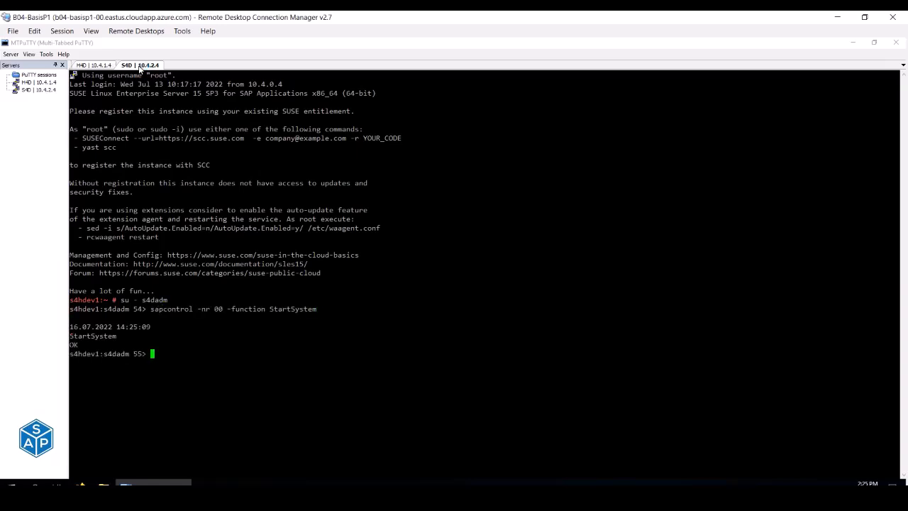
- Run the repeating sapcontrol GetProcessList watch for S4D instances 00 and 01
key(Up)
key(Up)
key(Up)
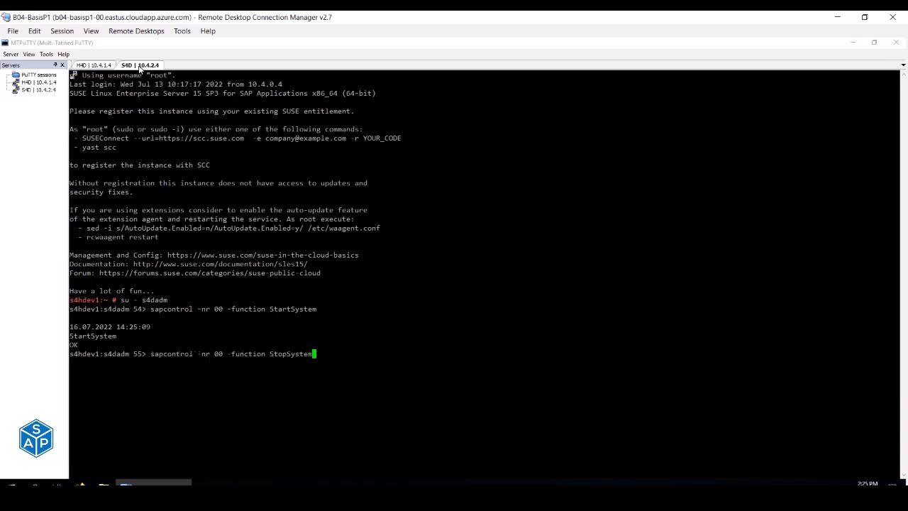
key(Up)
key(Up)
key(Up)
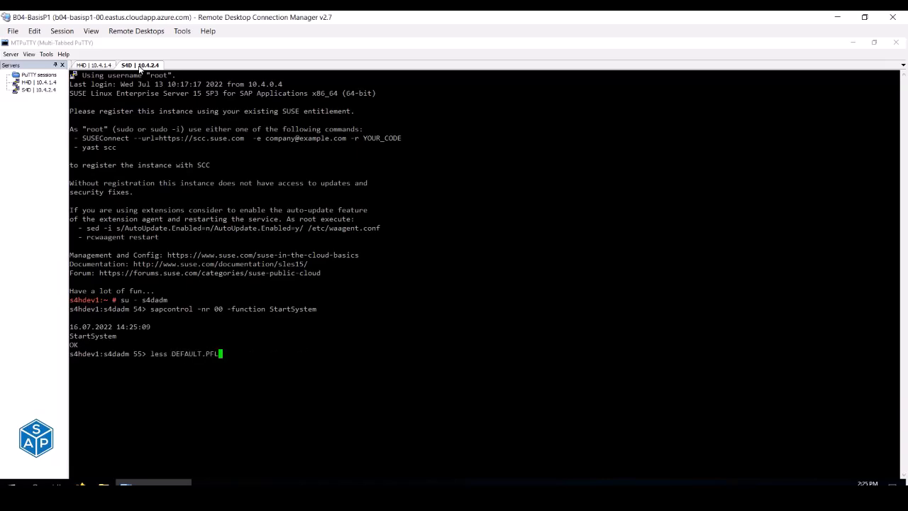
key(Up)
key(Up)
key(Up)
key(Up)
key(Up)
key(Up)
key(Return)
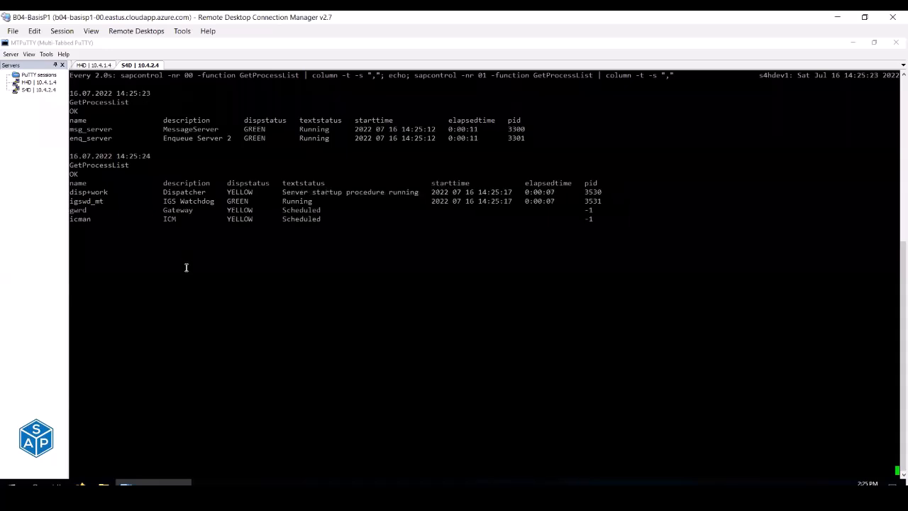
- Open the PPT - Basis presentation from the Training folder
key(alt+Tab)
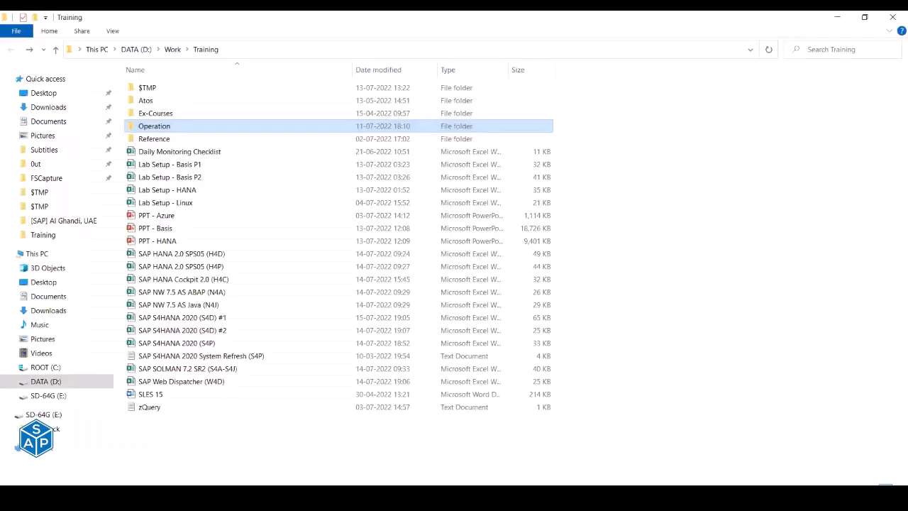
key(alt+Tab)
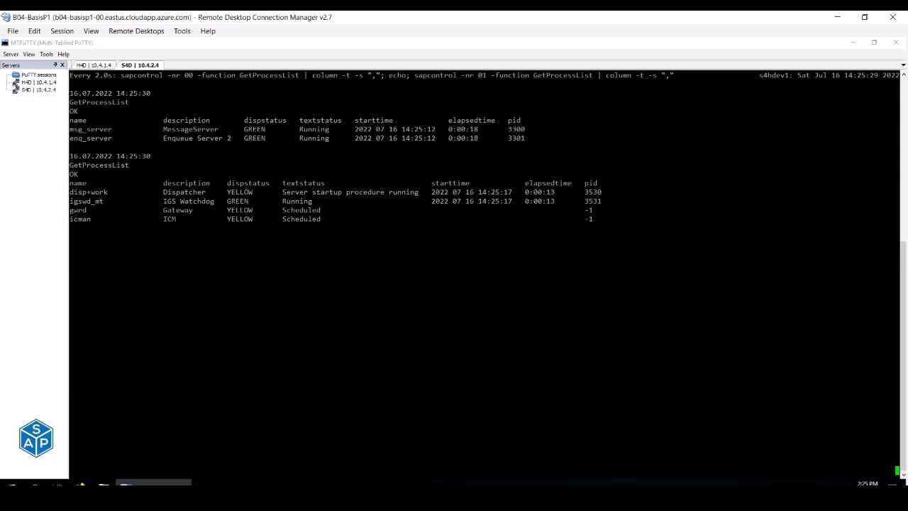
key(alt+Tab)
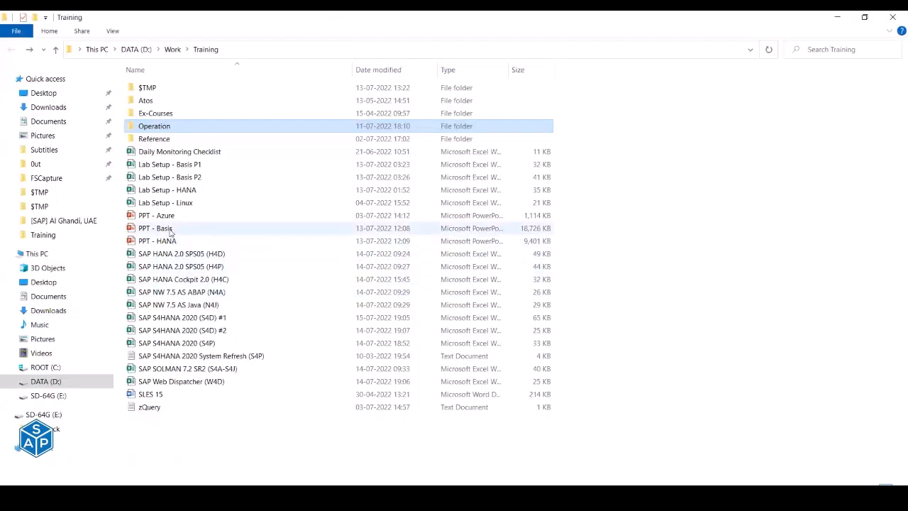
double_click(171, 229)
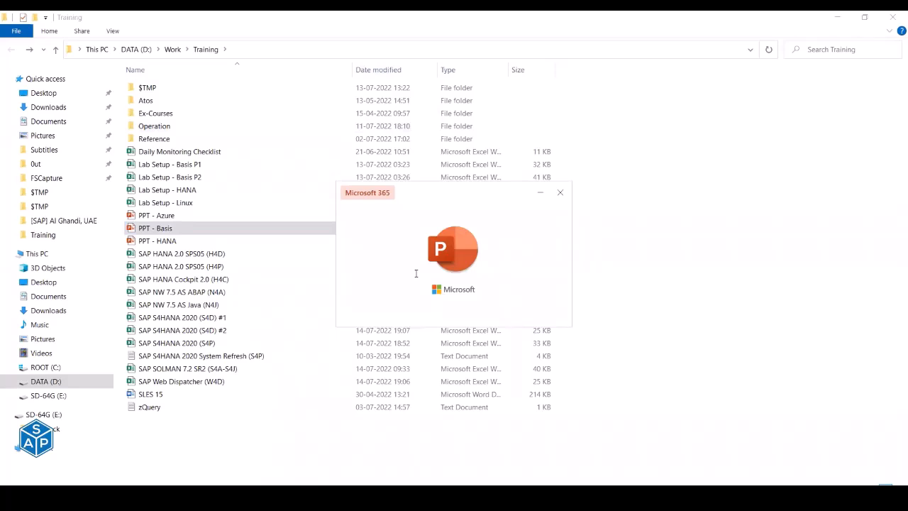
- Jump to the Architecture section via the Topics slide and run the slide show from there
click(81, 180)
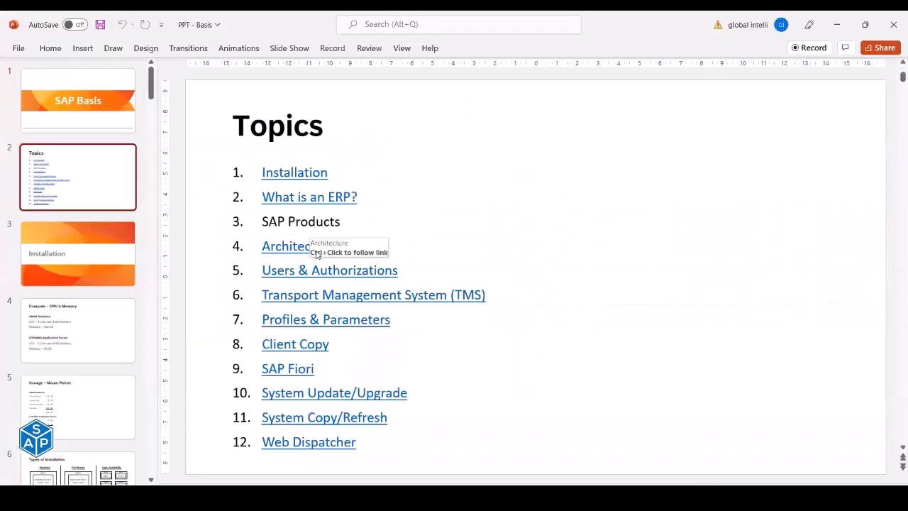
ctrl+click(279, 253)
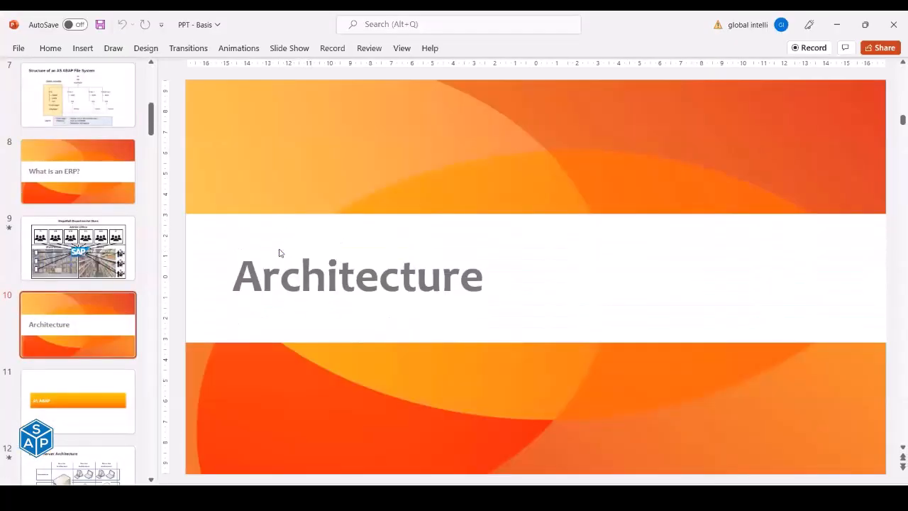
key(shift+F5)
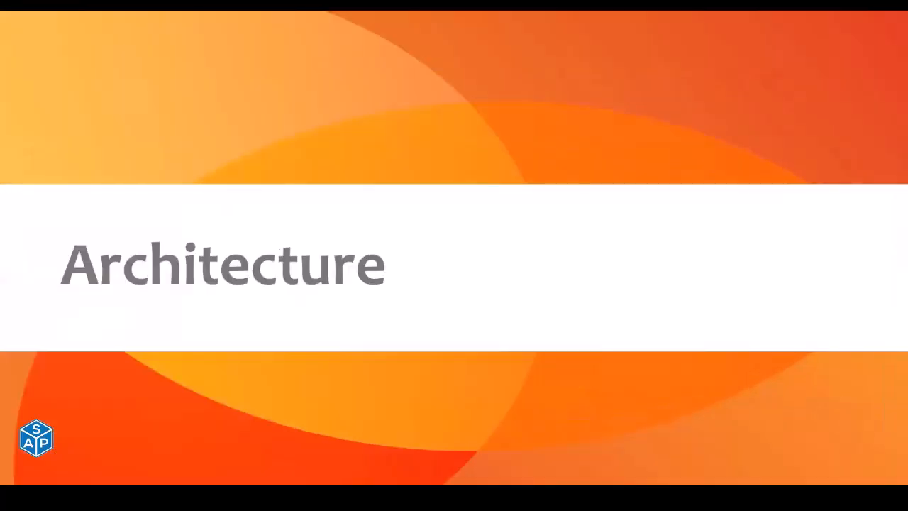
key(Right)
key(Right)
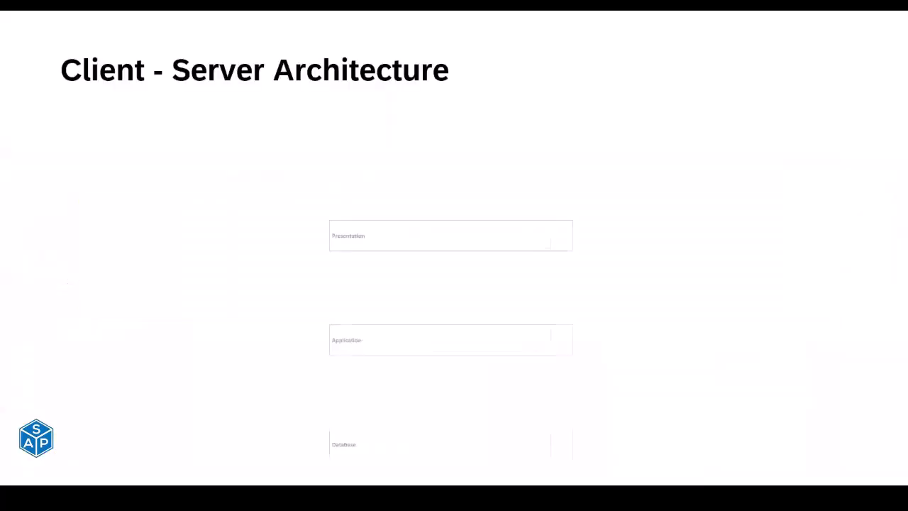
- Advance to the AS ABAP Architecture slide and outline the Host A box with a red rectangle
key(Right)
key(Right)
key(Right)
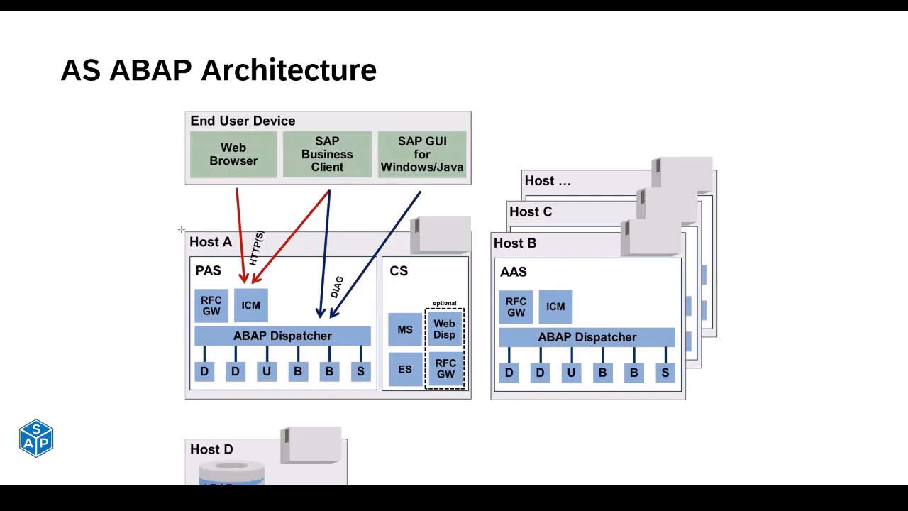
drag(181, 230, 474, 403)
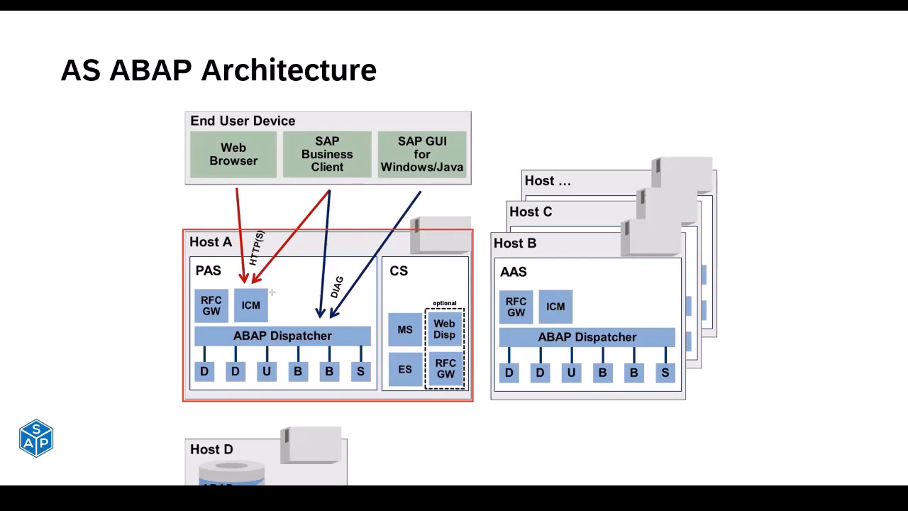
key(alt+Tab)
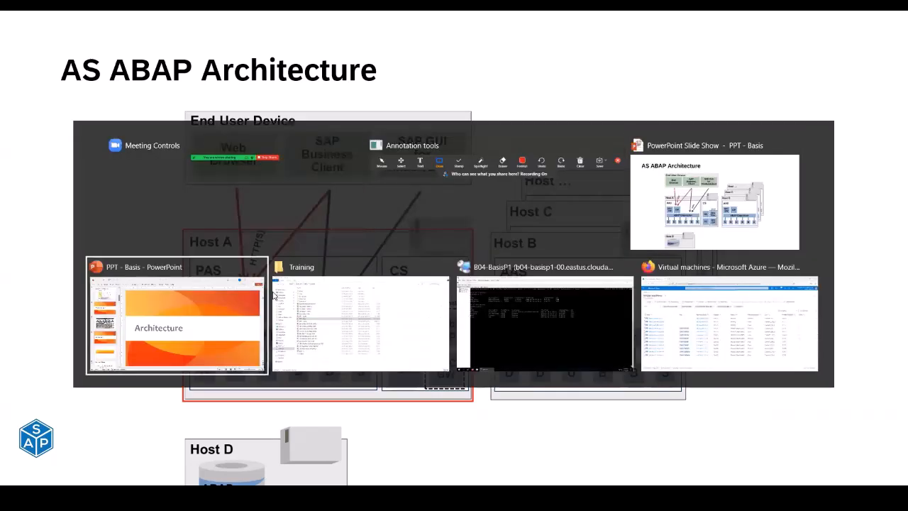
- Box msg_server/enq_server and their MessageServer and Enqueue Server 2 descriptions in red in the S4D terminal
key(alt+Tab)
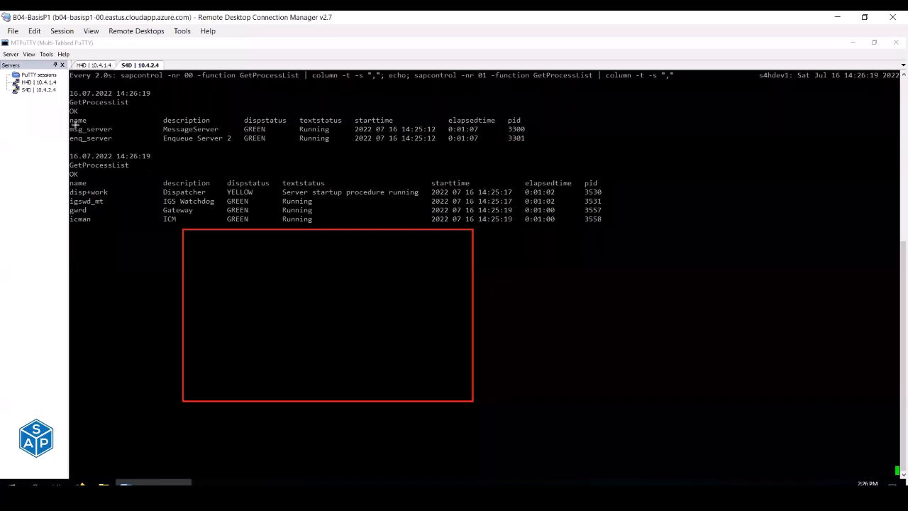
drag(70, 123, 121, 146)
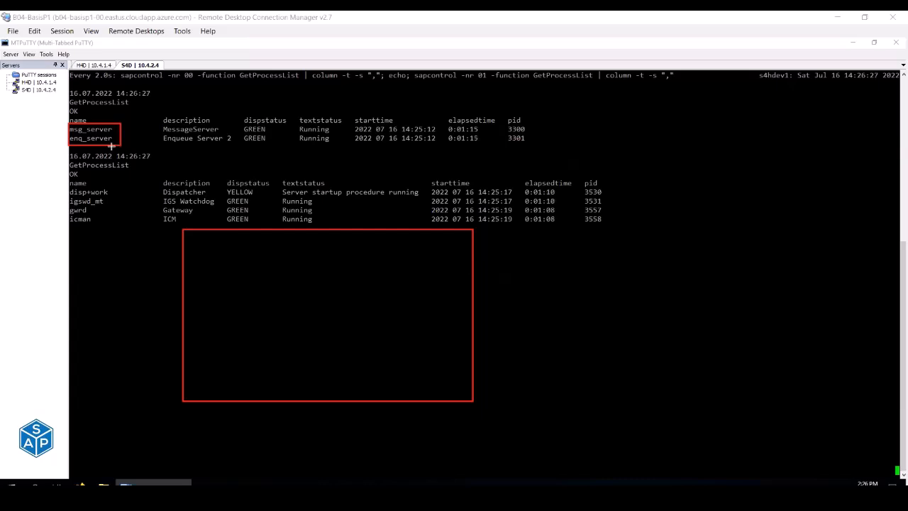
mouse_move(157, 122)
mouse_down()
mouse_move(175, 136)
mouse_move(237, 146)
mouse_up()
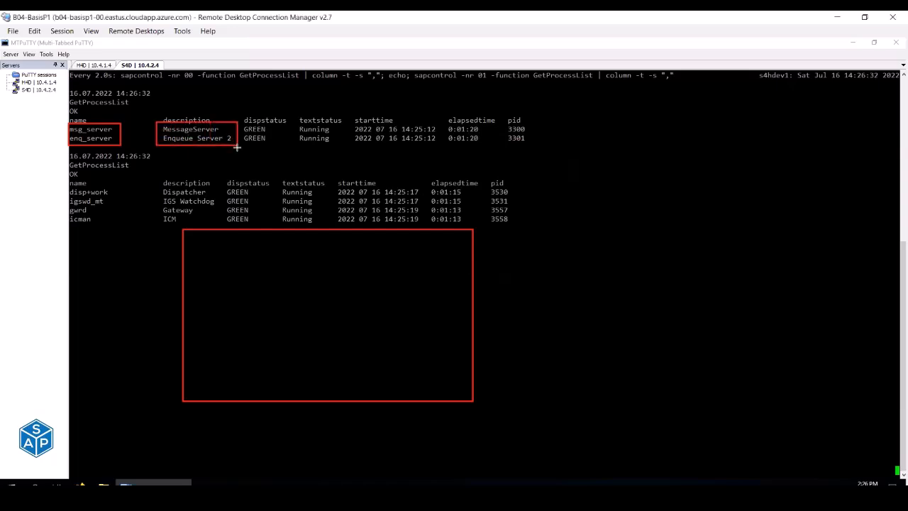
key(alt+Tab)
key(alt+Tab)
key(alt+Tab)
key(alt+Tab)
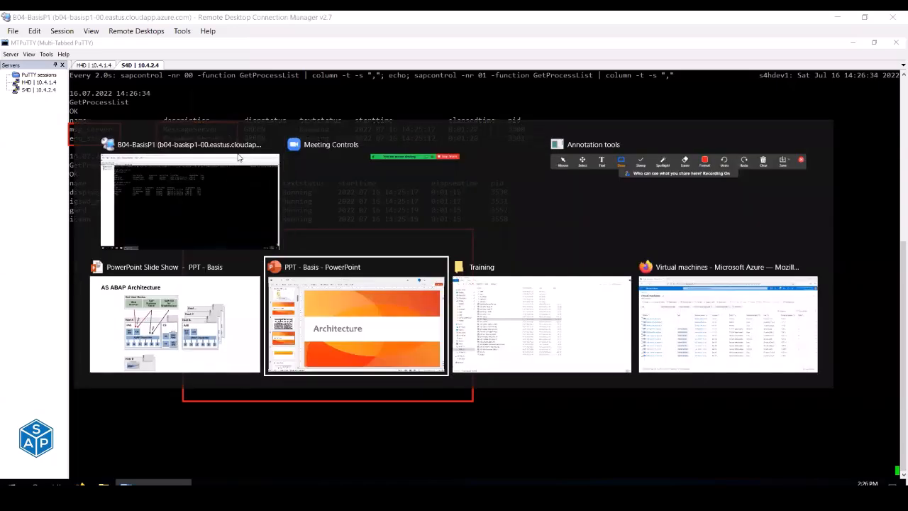
key(alt+Tab)
key(alt+Tab)
key(alt+Tab)
key(alt+Tab)
key(alt+Tab)
key(alt+Tab)
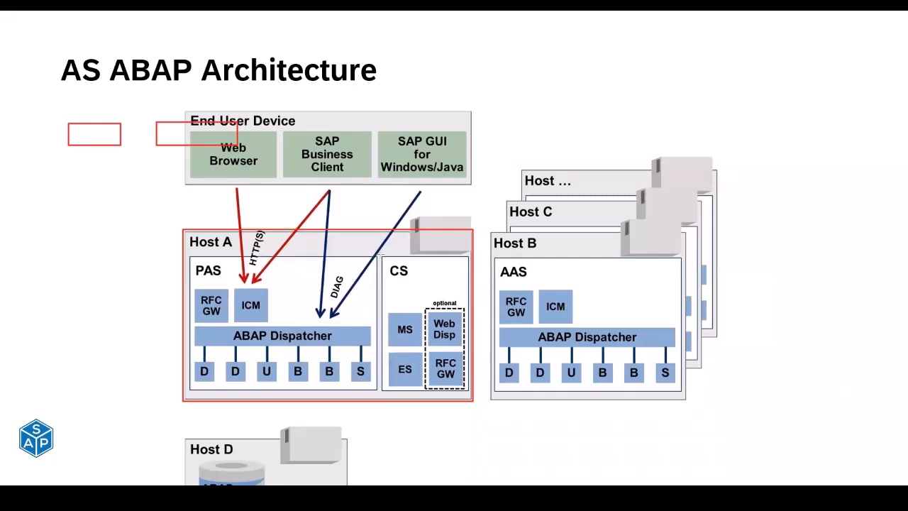
- Draw a red rectangle around the CS box holding MS and ES on the AS ABAP Architecture slide
mouse_move(382, 254)
mouse_down()
mouse_move(443, 384)
mouse_move(470, 394)
mouse_up()
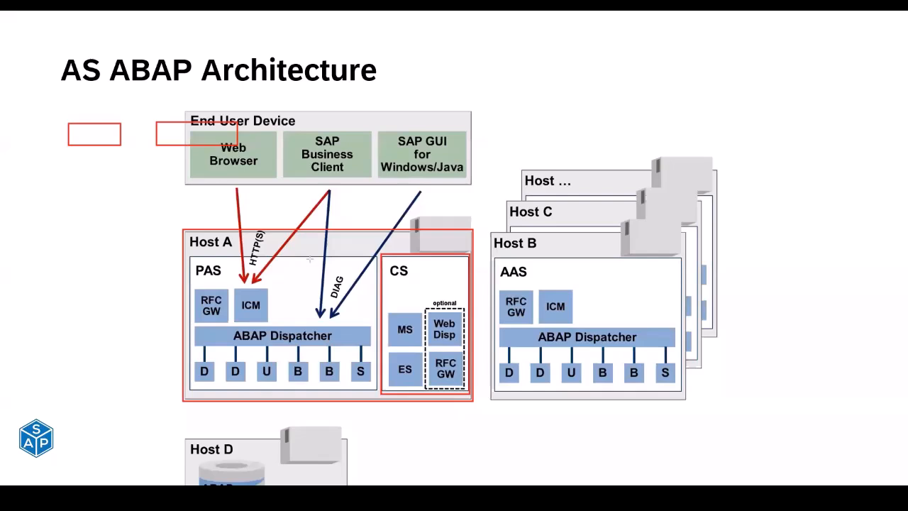
- In the terminal, box the disp+work, igswd_mt, gwrd and icman names and descriptions, and both full process tables, in red
key(alt+Tab)
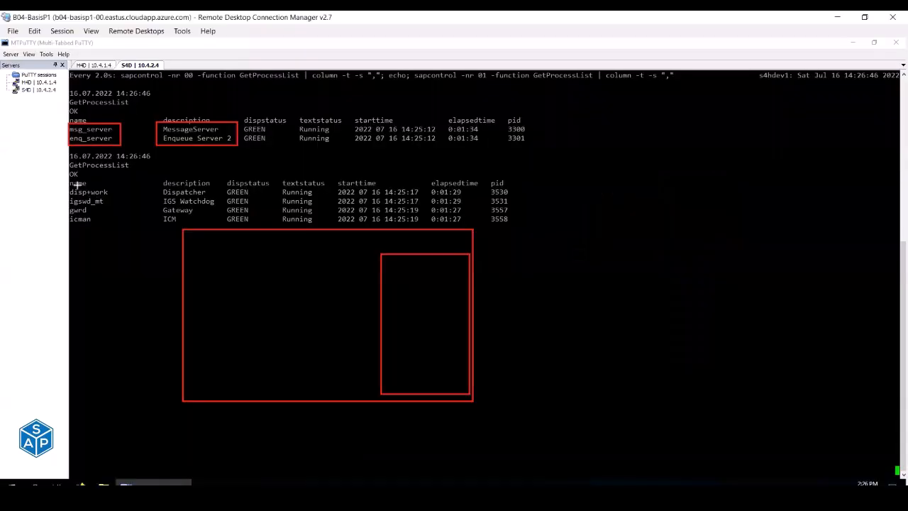
drag(69, 186, 126, 224)
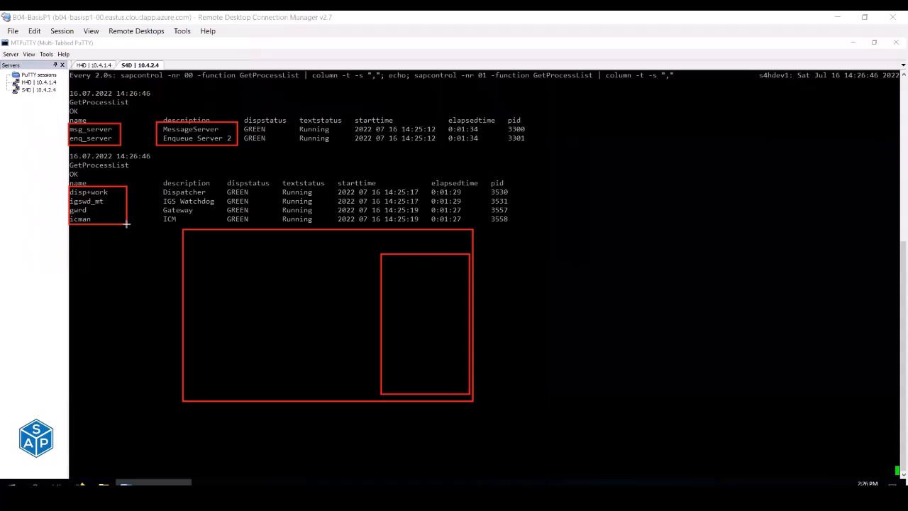
drag(159, 185, 222, 227)
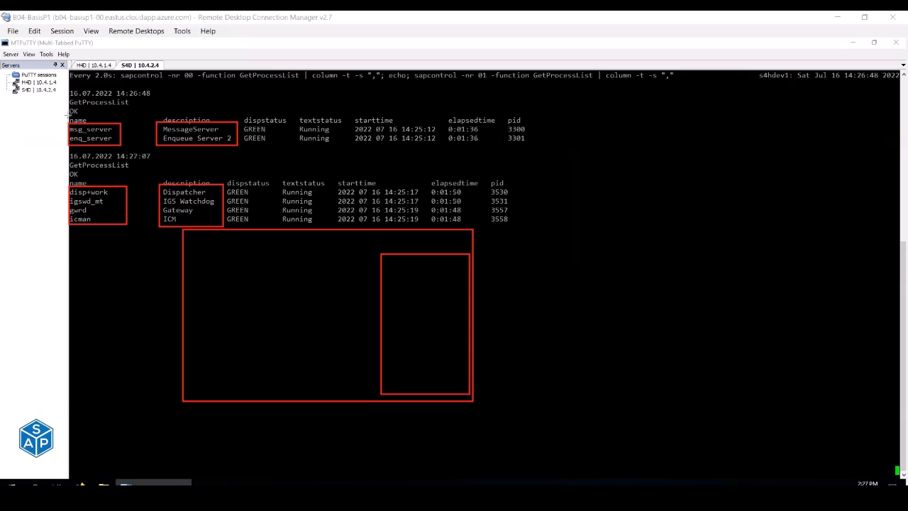
mouse_move(66, 117)
mouse_down()
mouse_move(409, 162)
mouse_move(535, 151)
mouse_up()
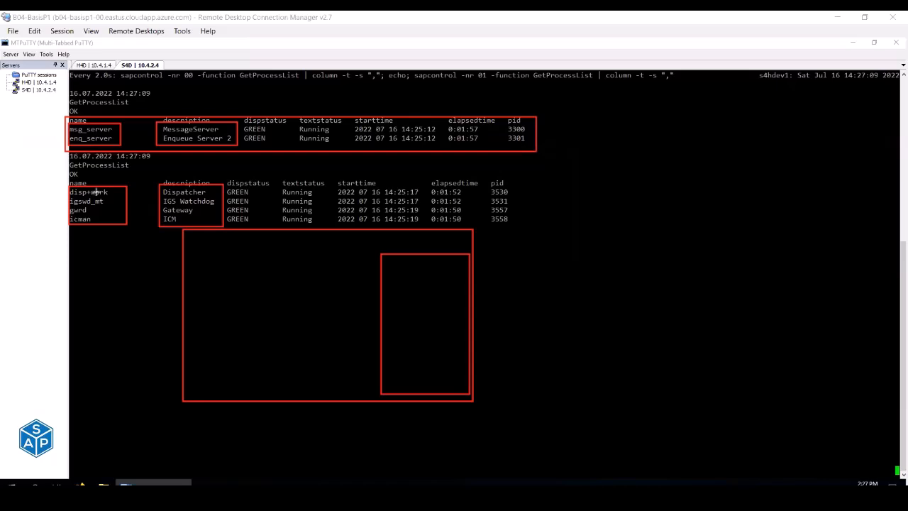
drag(67, 184, 511, 228)
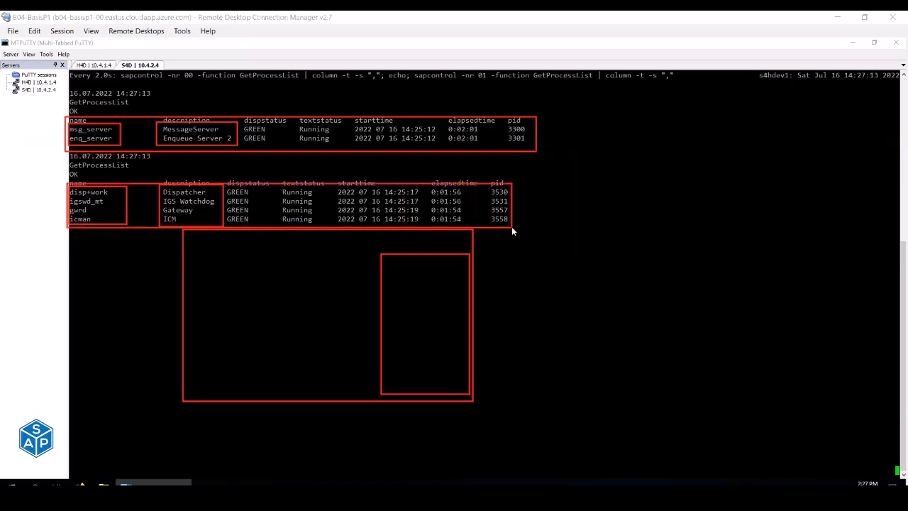
key(alt+Tab)
key(alt+Tab)
key(alt+Tab)
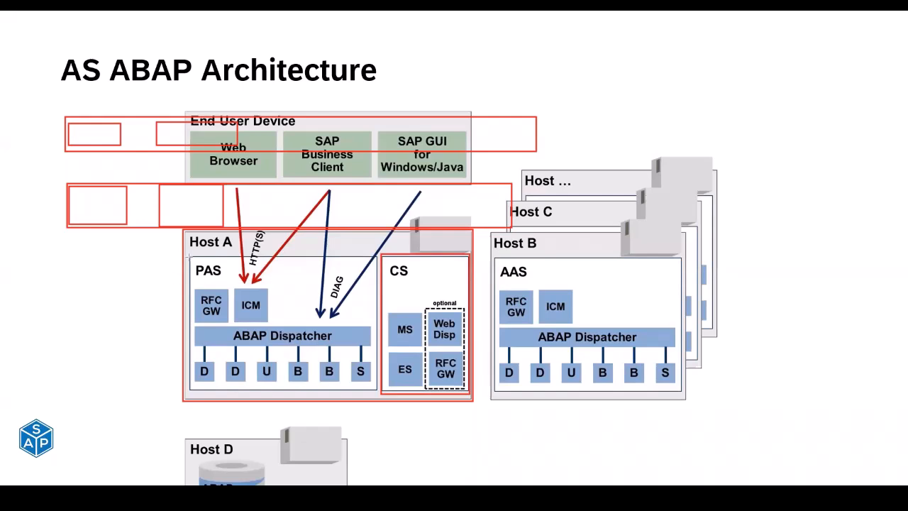
- Draw a red rectangle around the PAS box inside Host A on the architecture slide
mouse_move(188, 256)
mouse_down()
mouse_move(312, 365)
mouse_move(378, 390)
mouse_up()
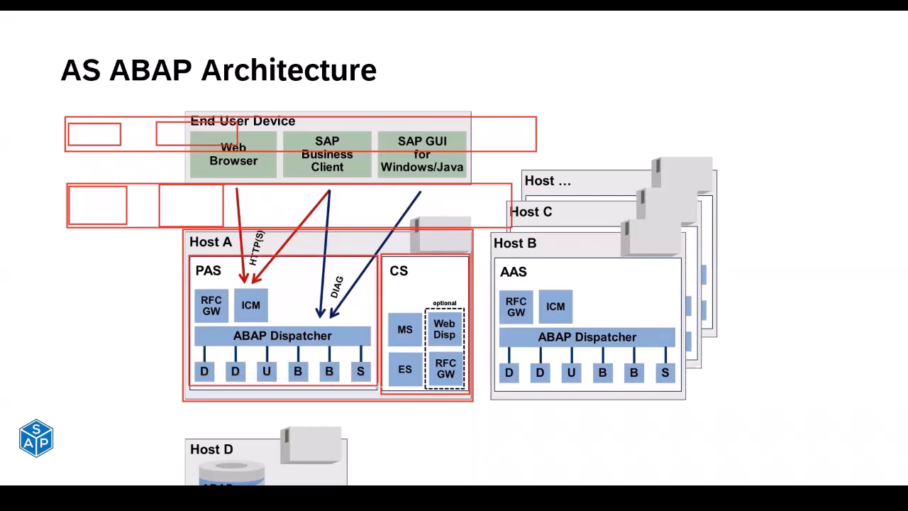
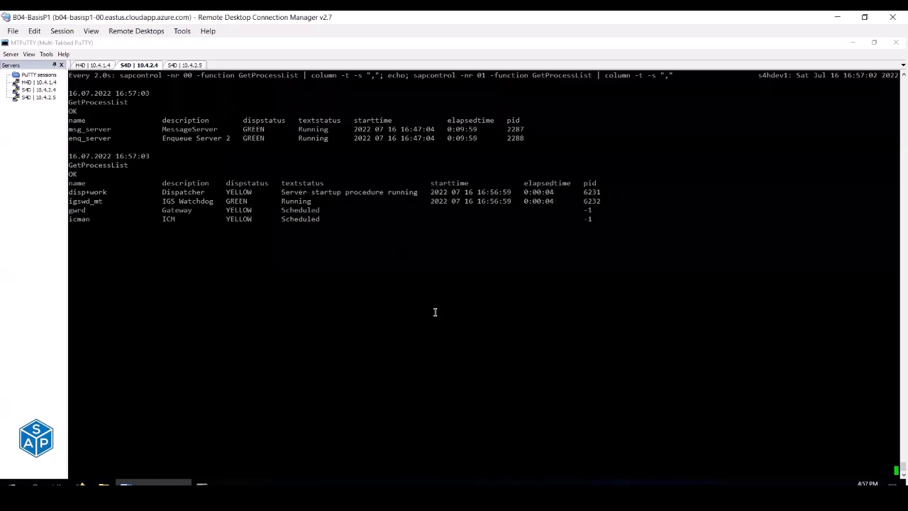
- Switch between the setup checklist workbook and the remote terminal, ending on the workbook
mouse_move(376, 483)
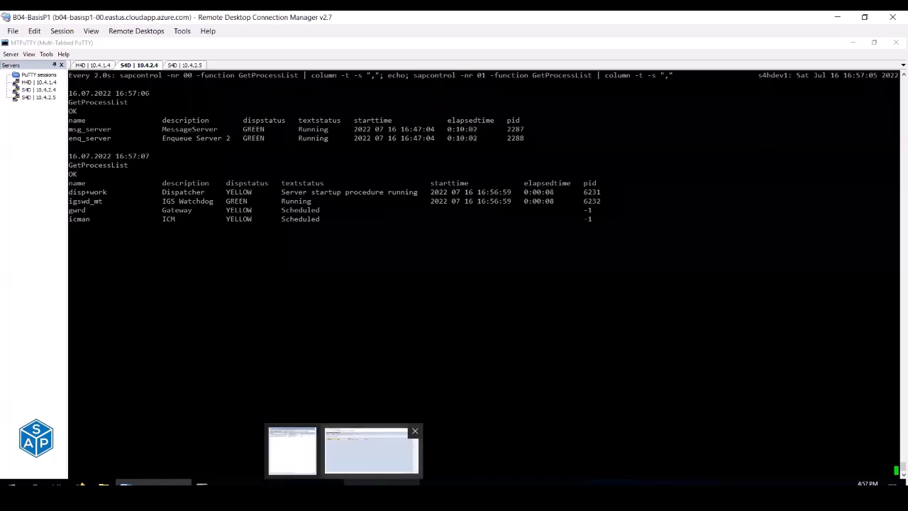
click(582, 460)
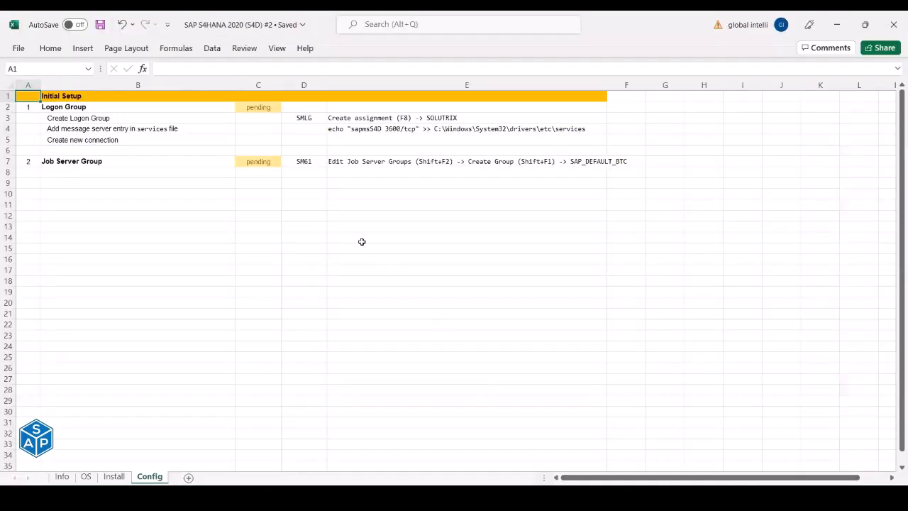
key(alt+Tab)
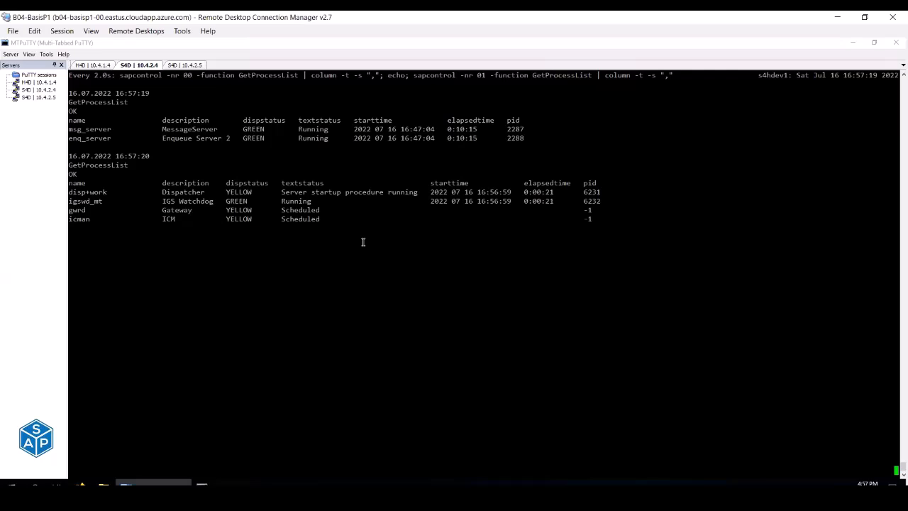
key(alt+Tab)
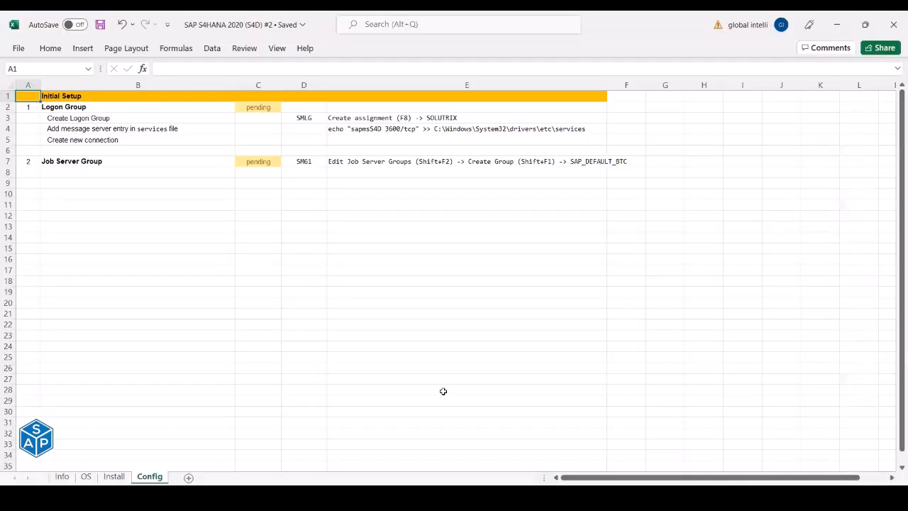
- Fill row 9 with task 3, 'RFC Server Group', and transaction RZ12
click(27, 184)
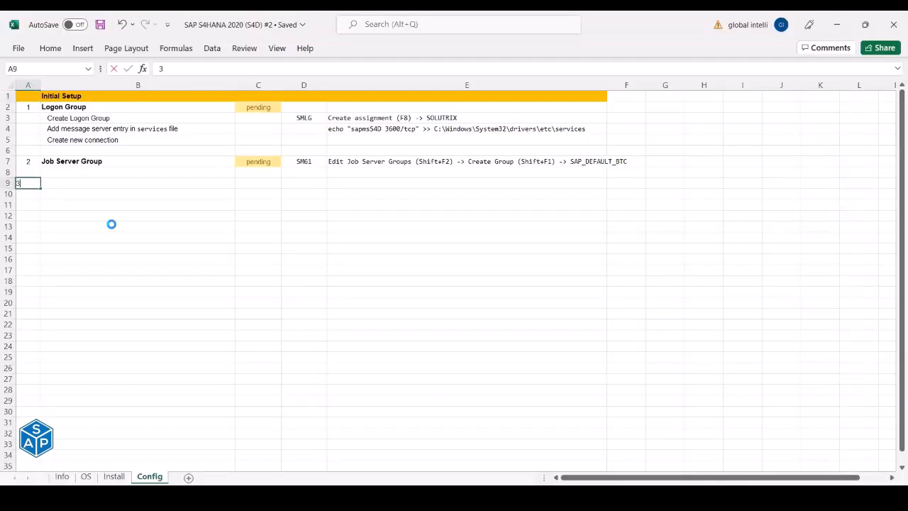
text(3)
key(Tab)
text(RFC)
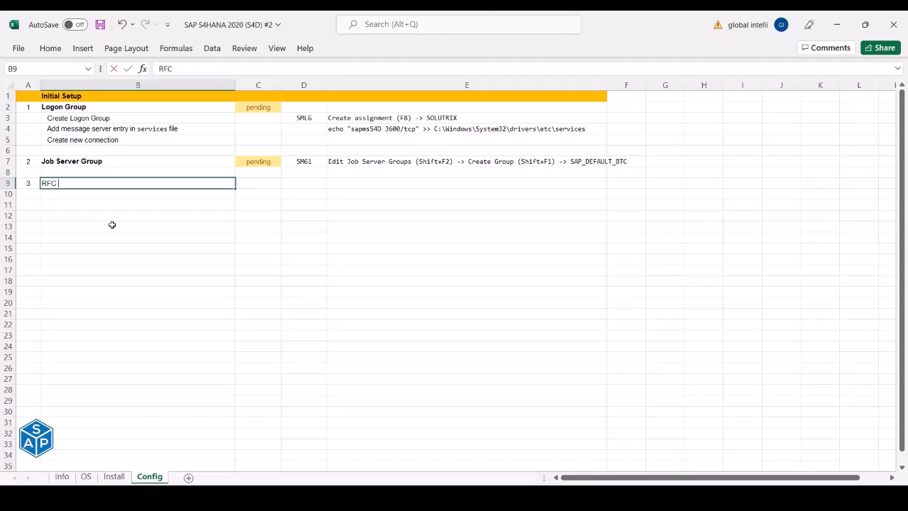
text( Server Groups)
key(BackSpace)
key(Tab)
key(Tab)
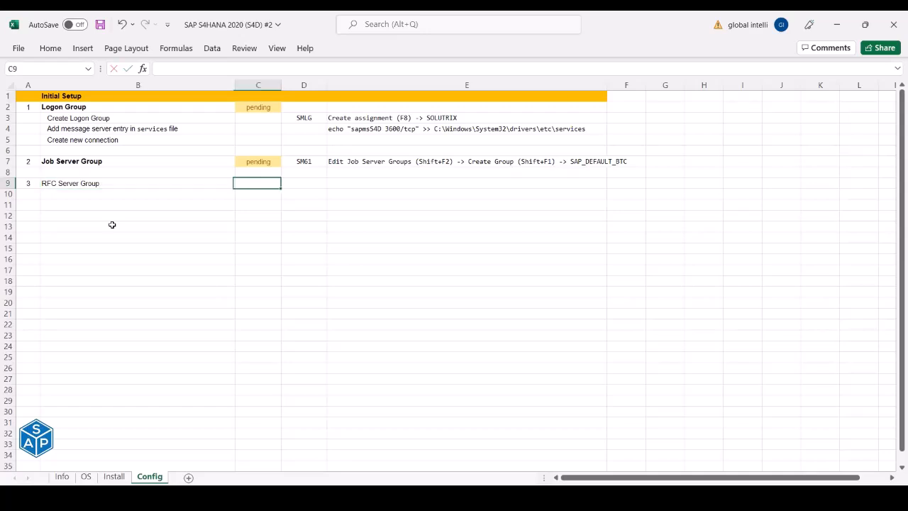
text(RZ12)
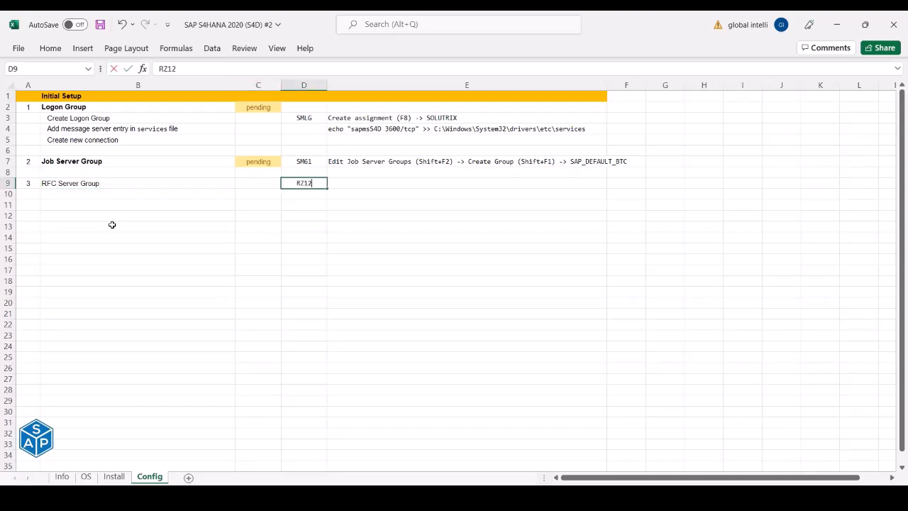
key(Tab)
- Set the C9 status to 'pending' and save the checklist workbook
key(shift+Tab)
key(shift+Tab)
text(pendign)
key(Tab)
key(shift+Tab)
text(pending)
key(Tab)
key(ctrl+s)
key(alt+Tab)
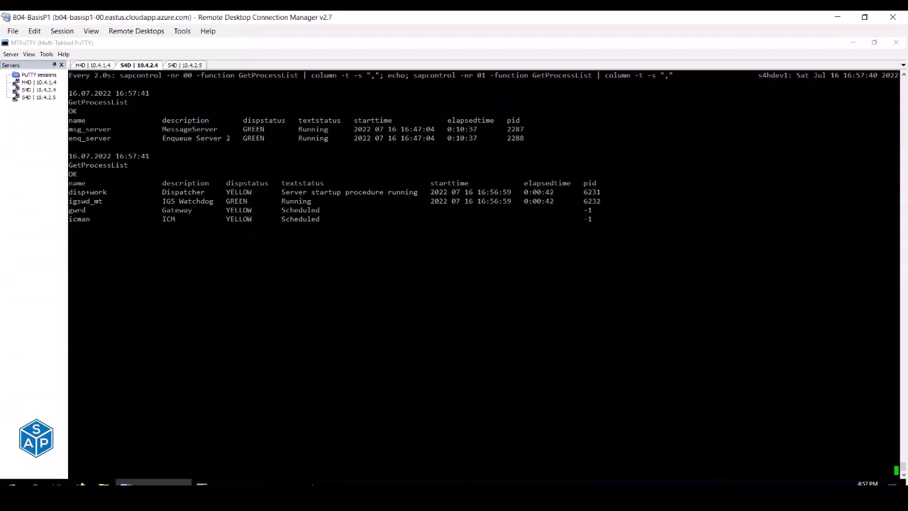
- Refresh the SM51 instance list until s4hdev1_S4D_01 shows Active, checking the terminal meanwhile
click(380, 483)
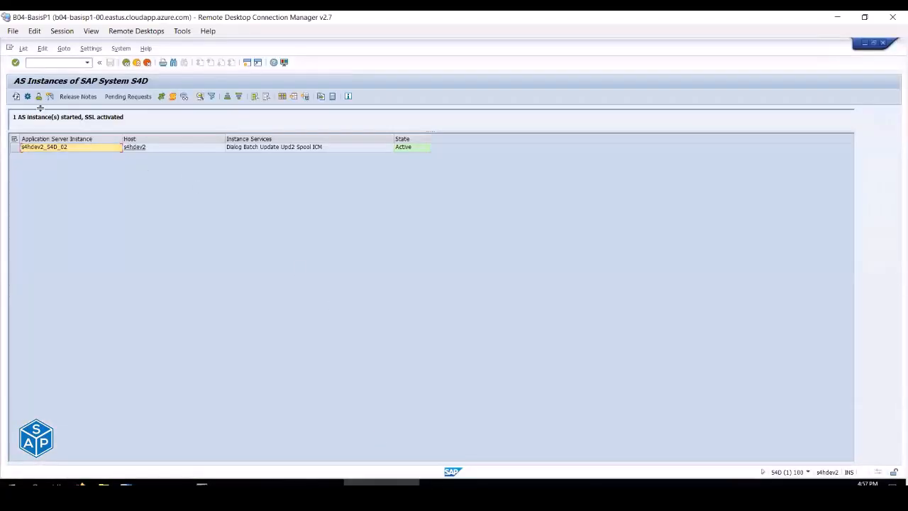
click(16, 97)
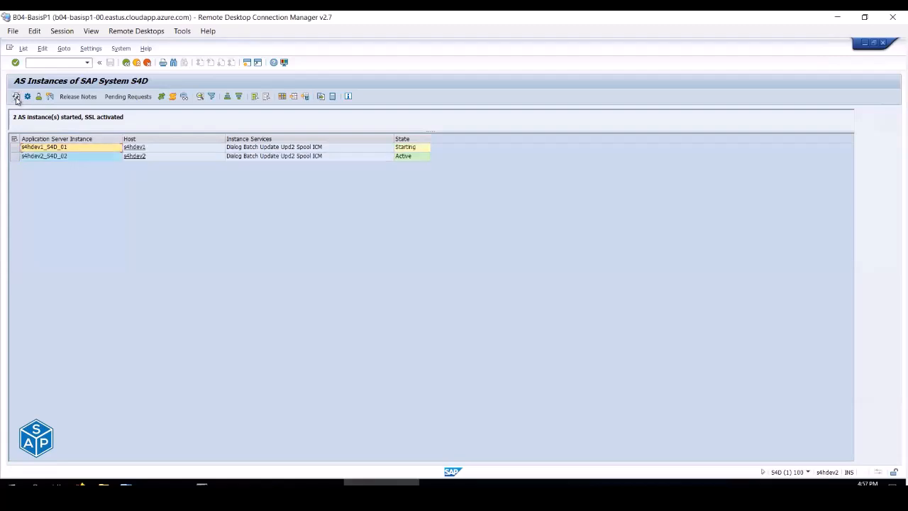
click(412, 149)
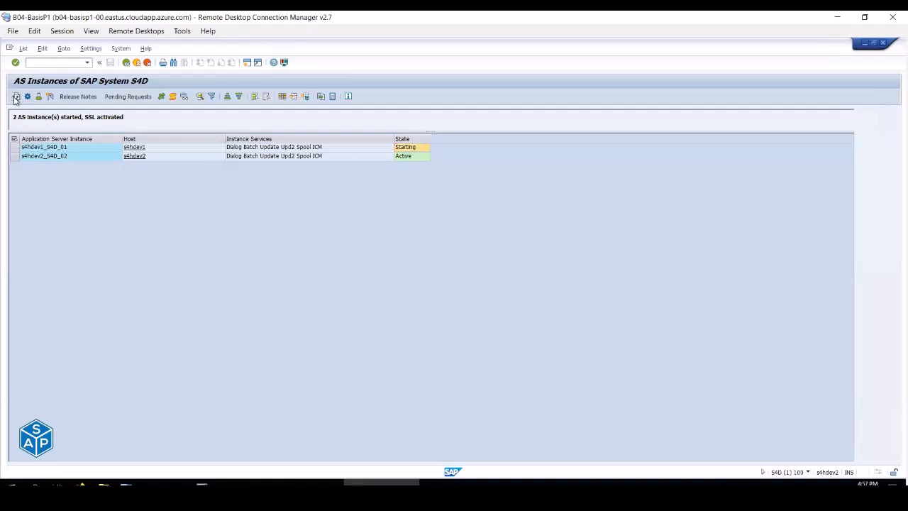
click(176, 483)
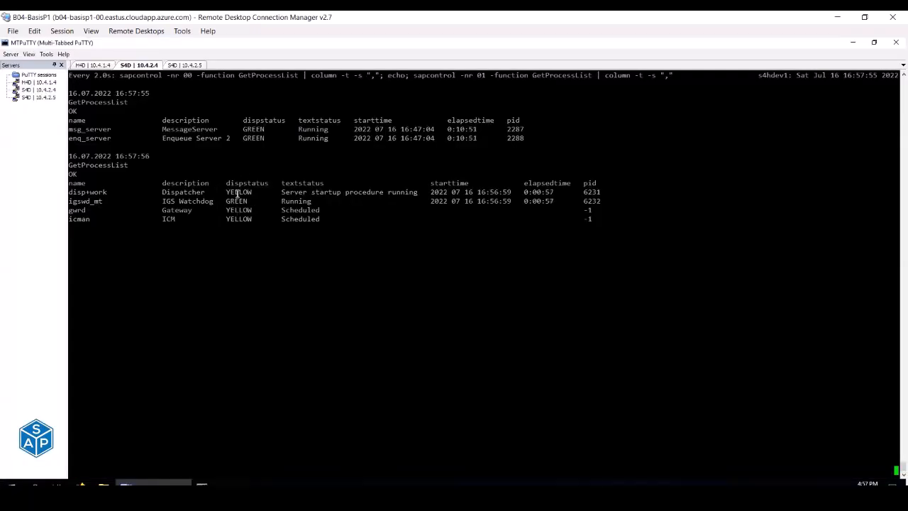
key(alt+Tab)
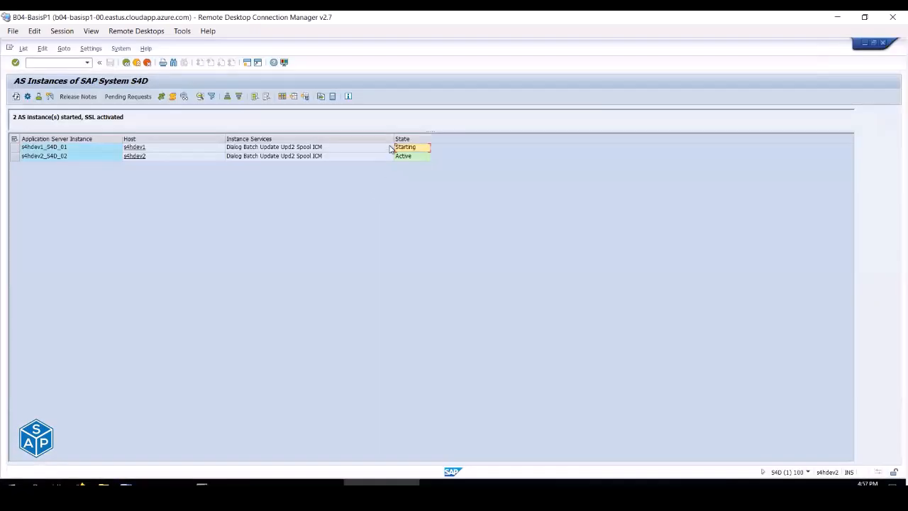
click(16, 96)
click(15, 97)
click(414, 148)
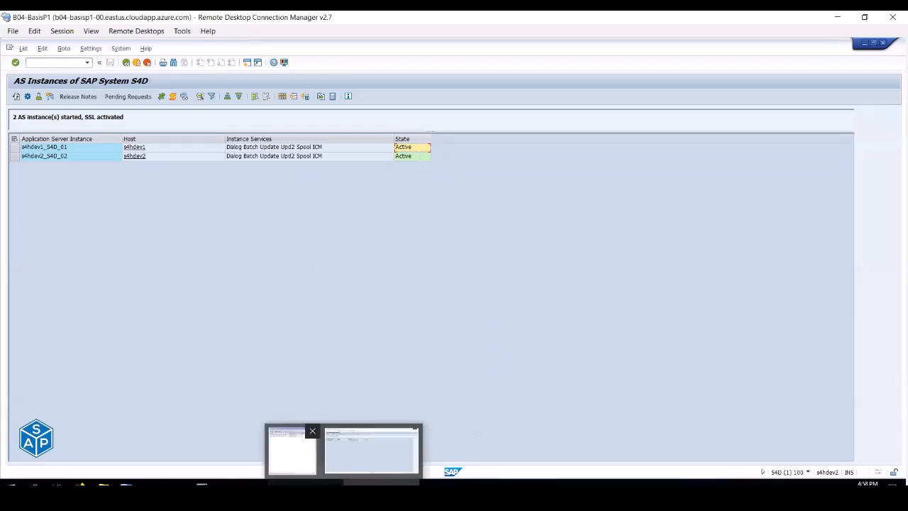
- Exit the instance list and log off from the S4D session
click(306, 483)
click(382, 483)
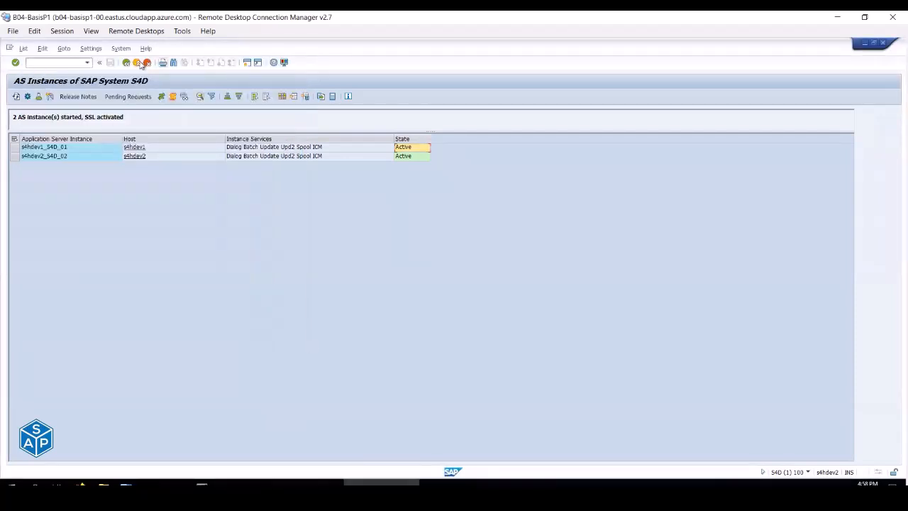
click(138, 63)
click(140, 63)
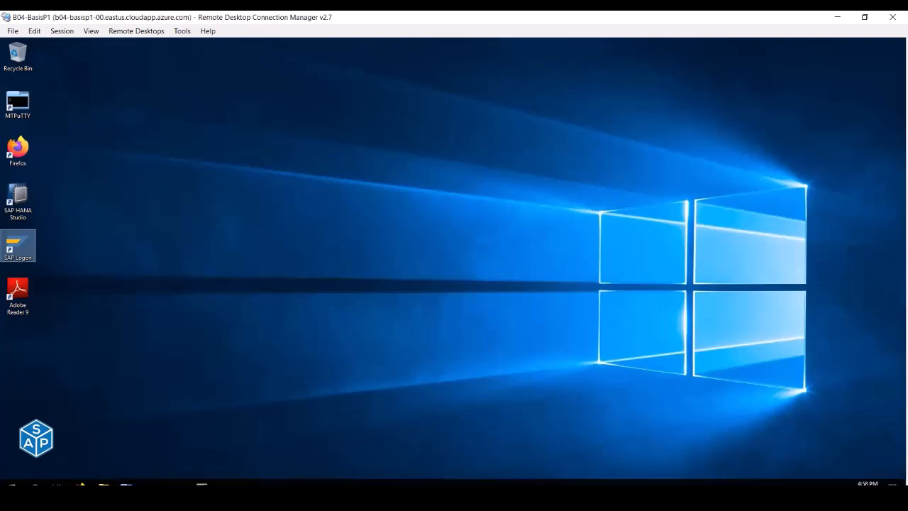
- Log on to the SAP S/4HANA 2020 (PAS) system with the stored user
click(306, 483)
click(85, 115)
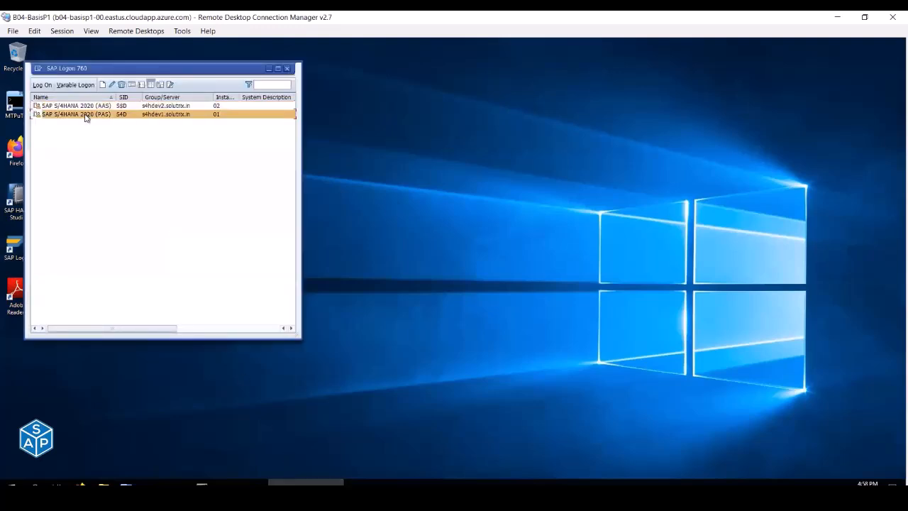
double_click(85, 114)
key(Down)
key(Tab)
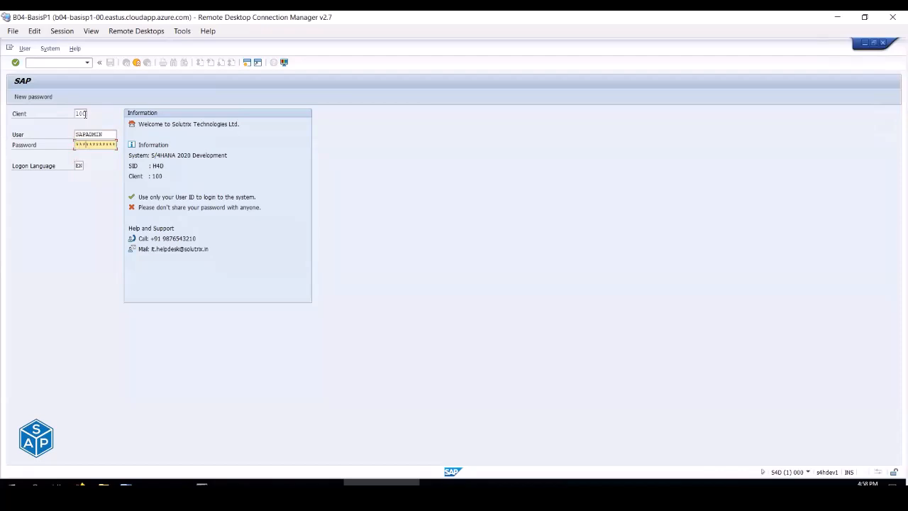
key(Return)
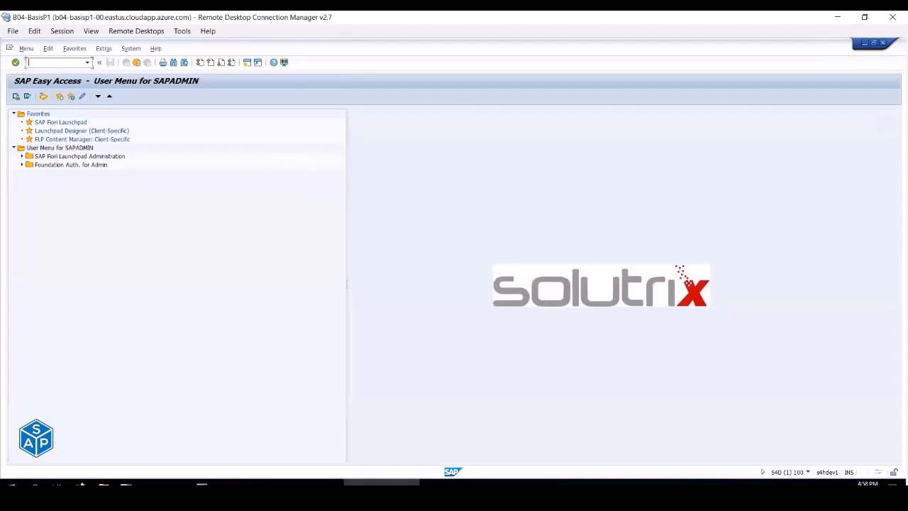
- Log on to the AAS system as well, continuing without ending the existing logon
click(306, 484)
click(91, 107)
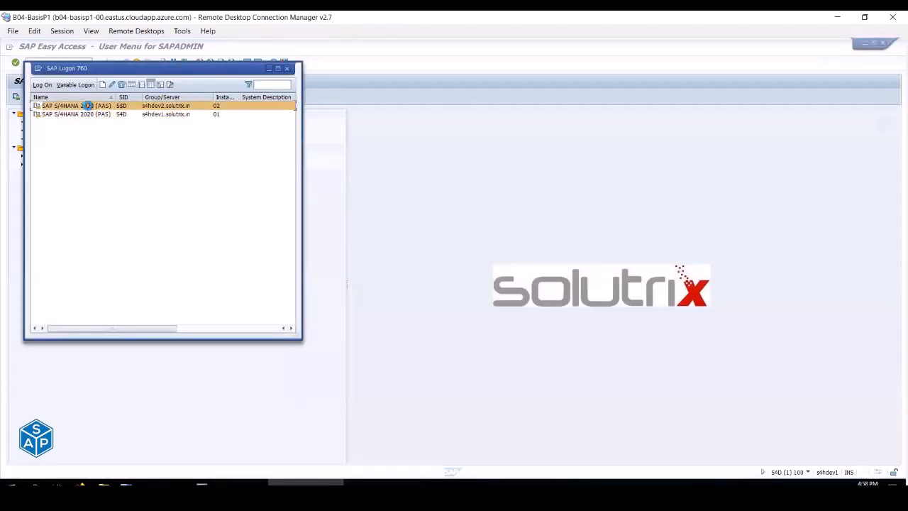
key(Down)
key(Down)
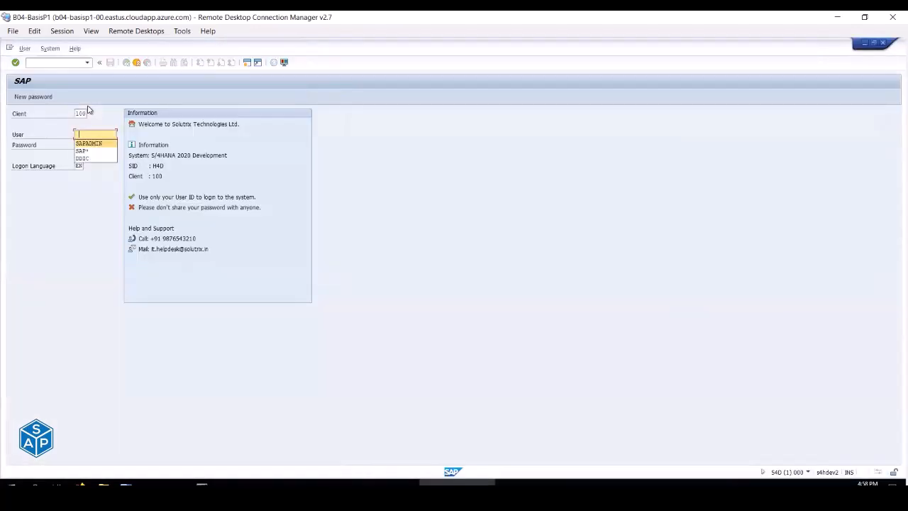
key(Tab)
key(Return)
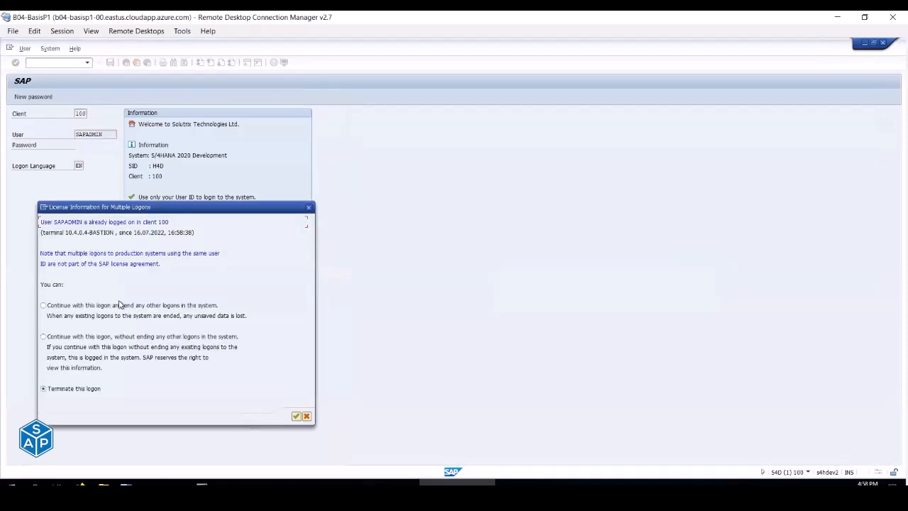
click(112, 339)
click(296, 416)
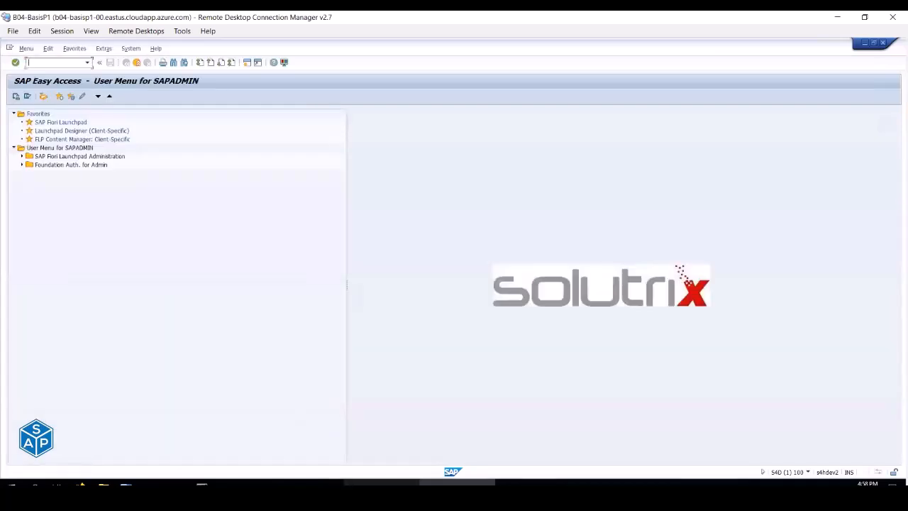
- Run SM04 in the s4hdev1 session to list its user sessions
click(382, 484)
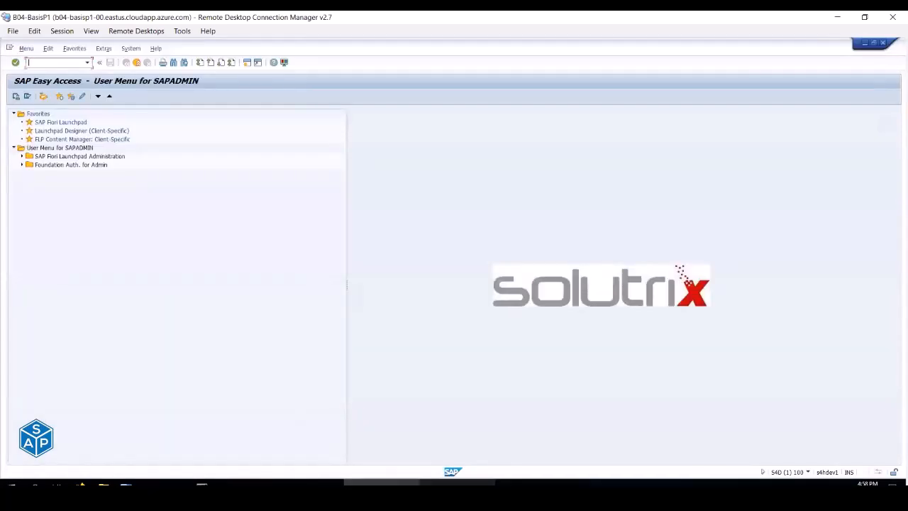
click(306, 484)
click(370, 482)
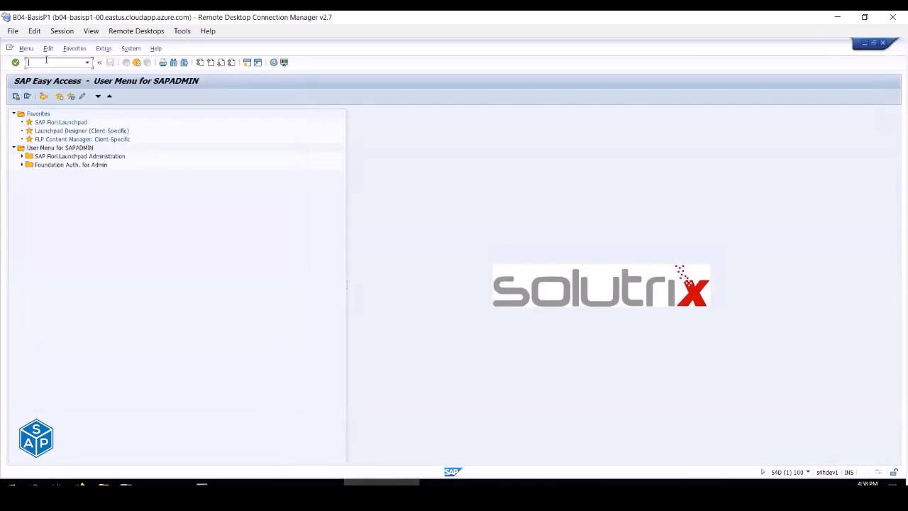
click(48, 63)
text(sm04)
key(Return)
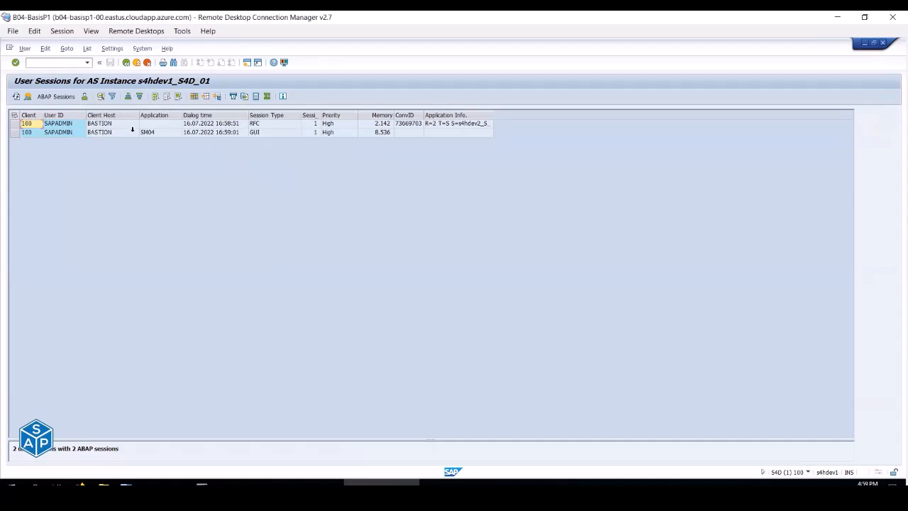
- Run SM04 in the s4hdev2 session and inspect its session rows
click(59, 133)
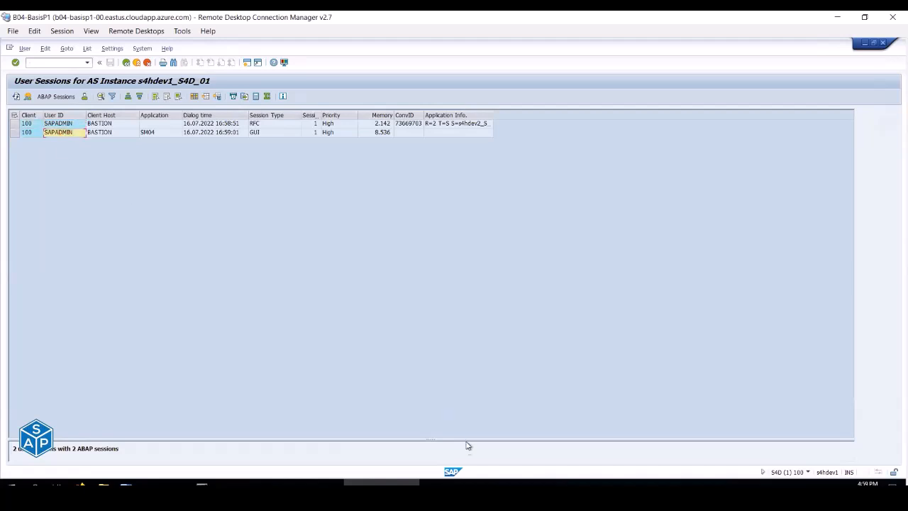
key(alt+Tab)
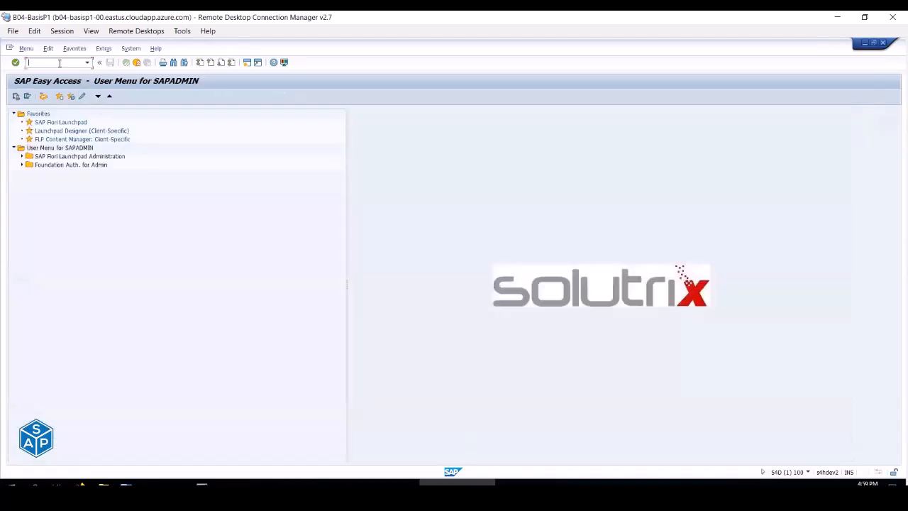
text(sm04)
key(Return)
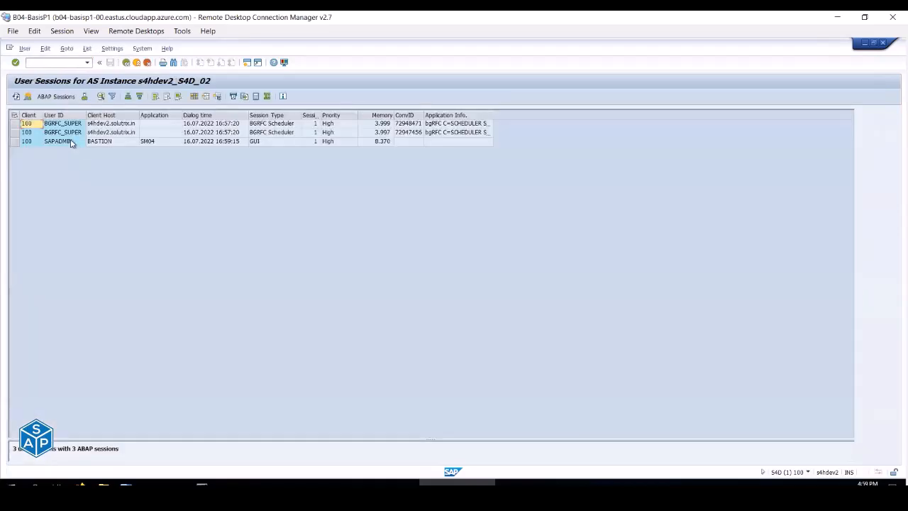
click(74, 142)
- Compare the s4hdev1 and s4hdev2 session lists, ending on s4hdev2_S4D_02 with SAP Logon open
key(alt+Tab)
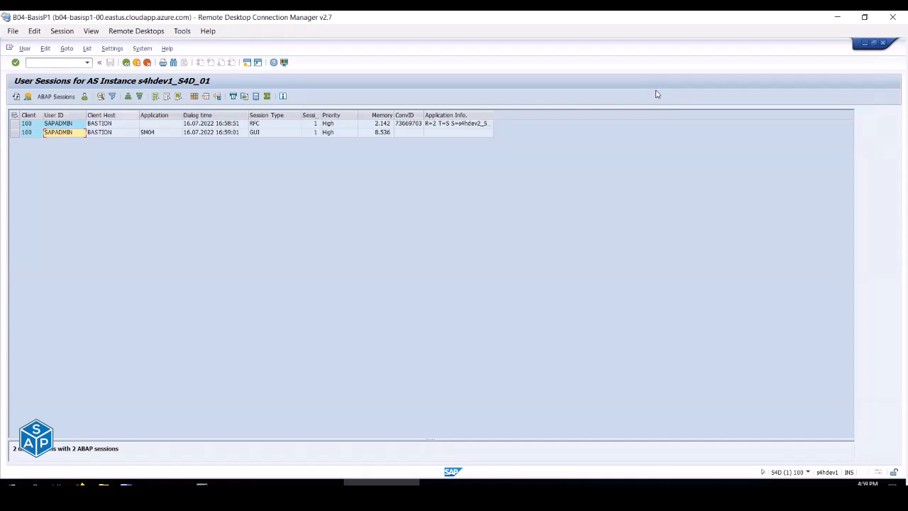
mouse_move(9, 73)
mouse_down()
mouse_move(134, 93)
mouse_move(222, 90)
mouse_up()
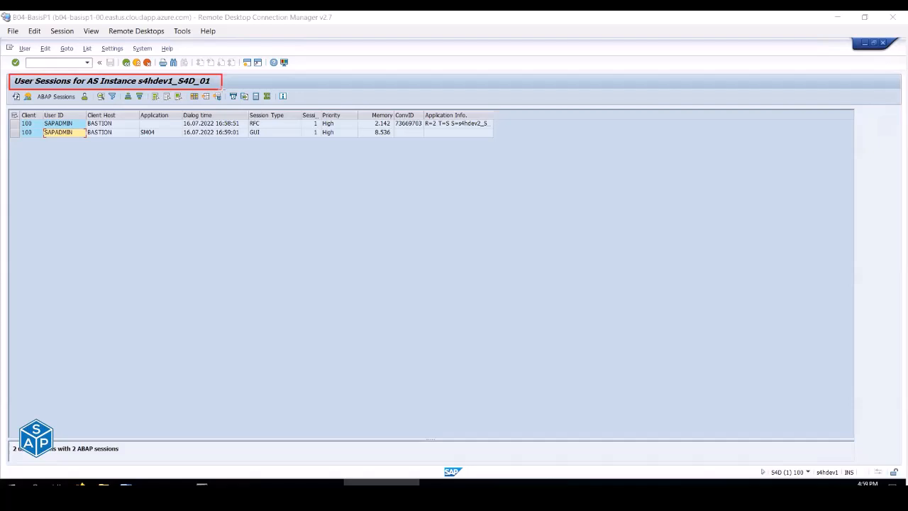
drag(198, 75, 210, 89)
click(455, 483)
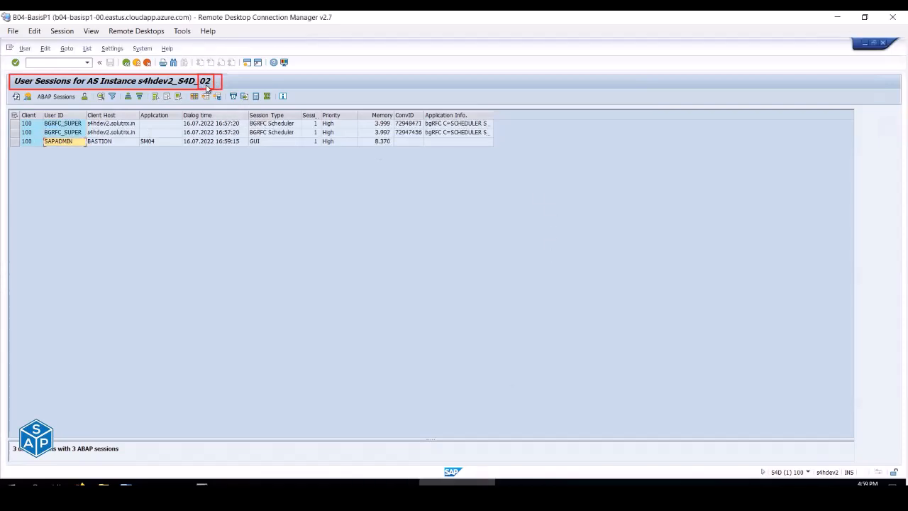
click(381, 483)
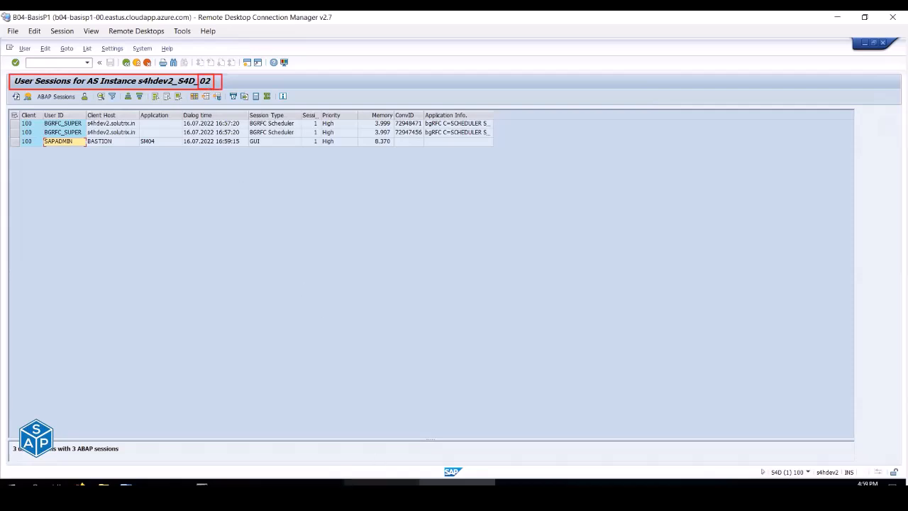
click(457, 482)
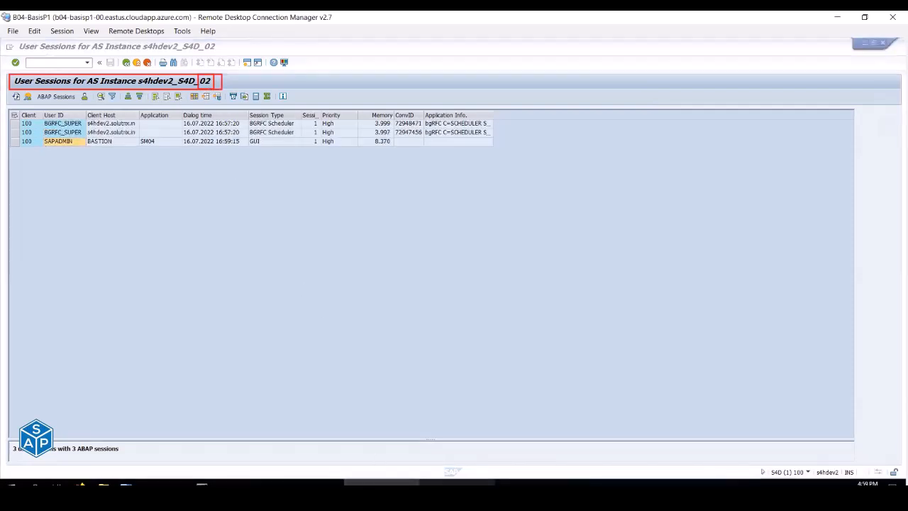
click(305, 483)
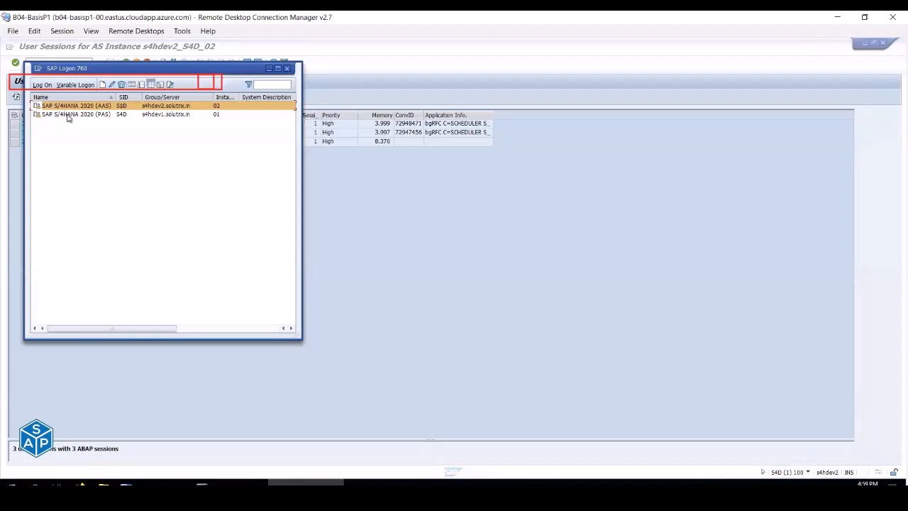
double_click(68, 117)
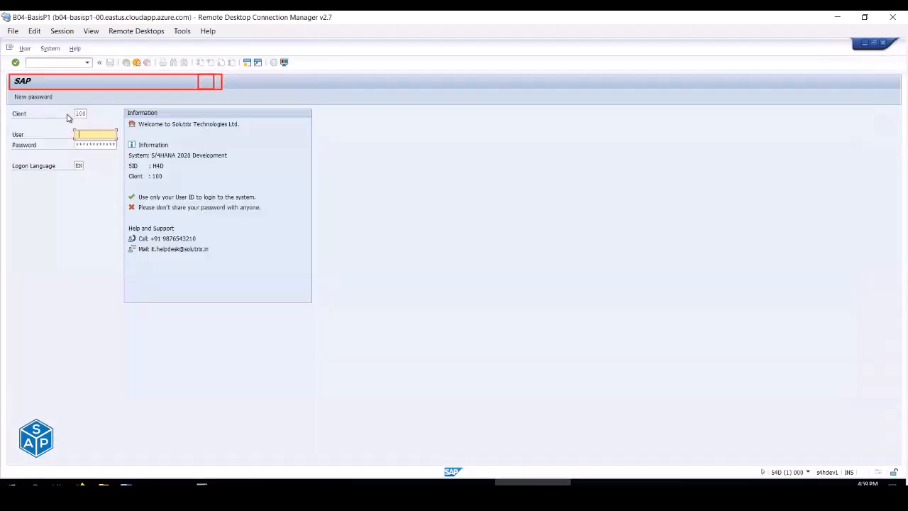
key(Tab)
key(shift+Tab)
key(Down)
key(Down)
key(Tab)
text(****)
key(Return)
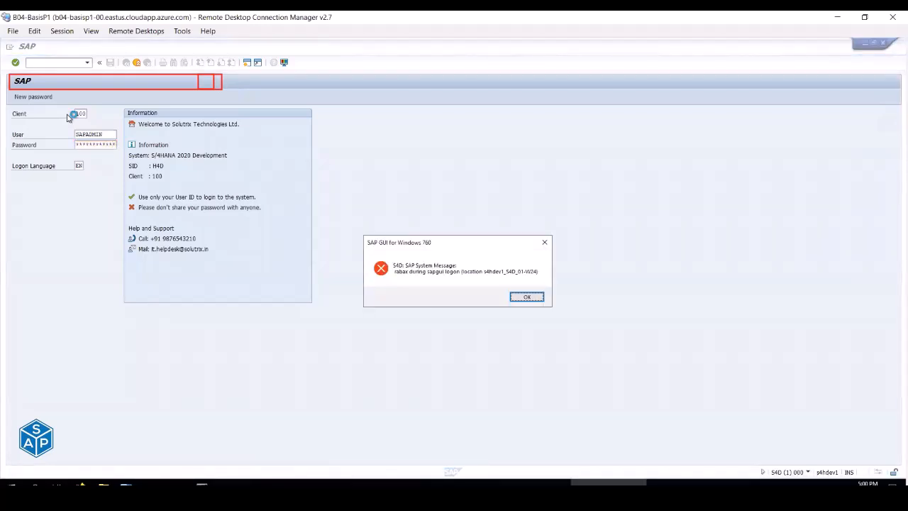
click(525, 297)
double_click(113, 116)
key(Down)
key(Tab)
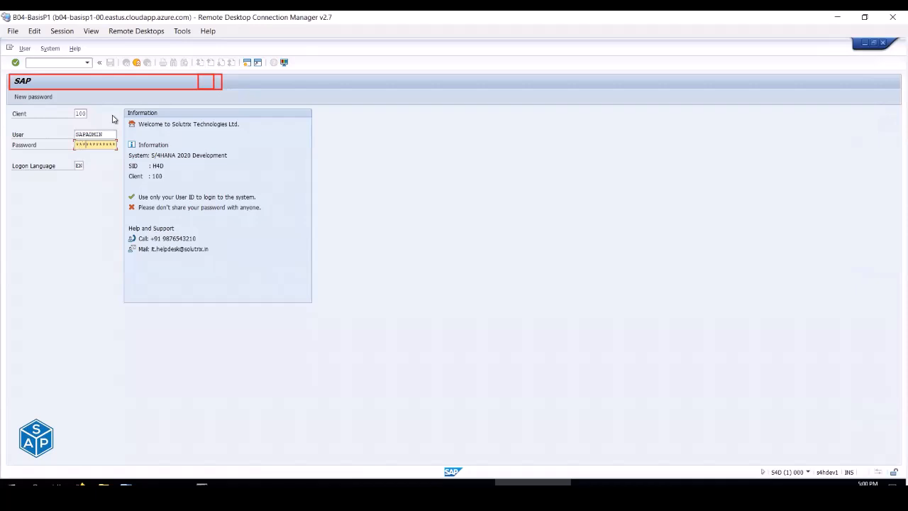
key(Return)
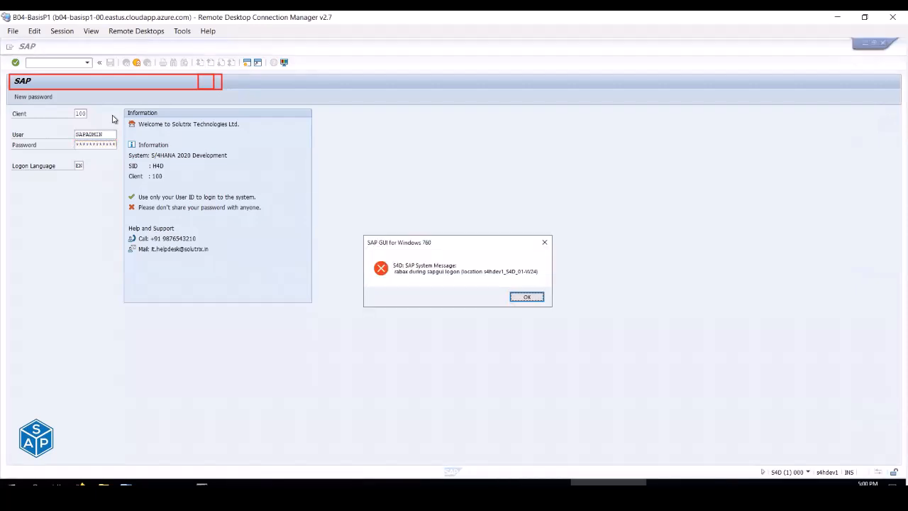
click(526, 297)
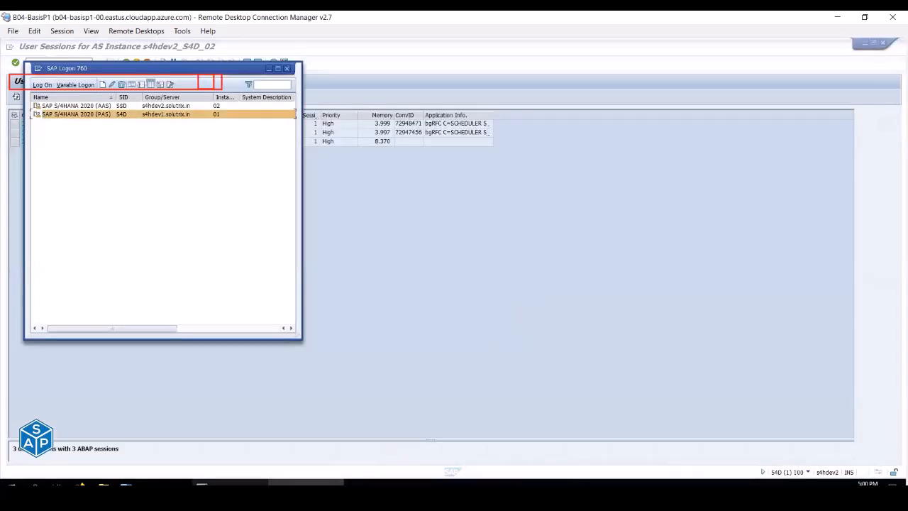
click(225, 484)
click(167, 484)
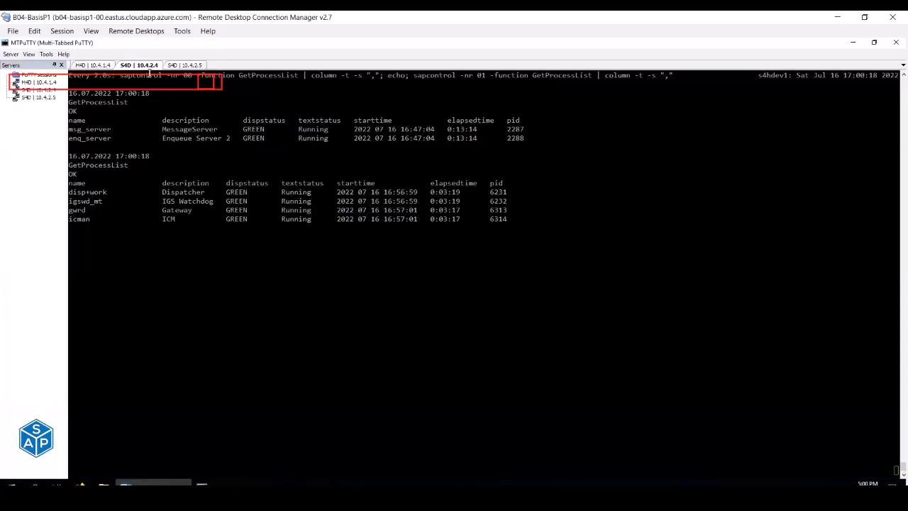
click(144, 65)
click(854, 44)
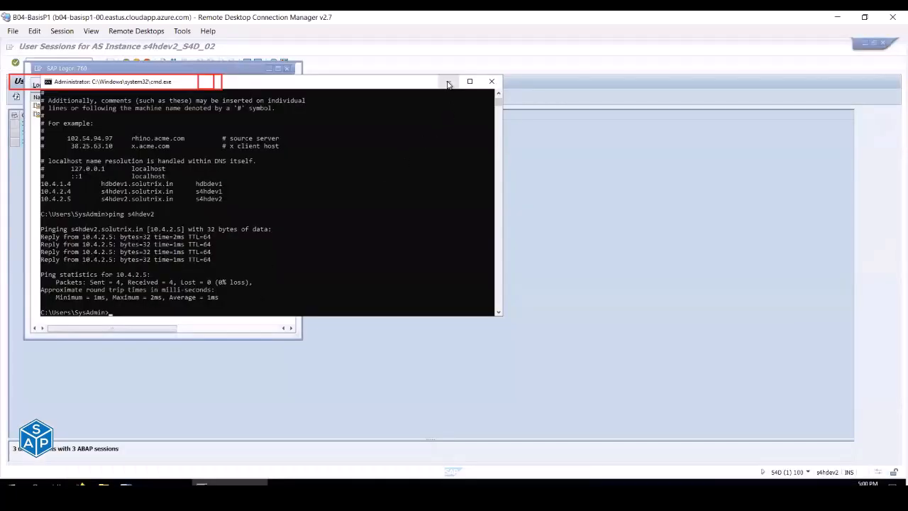
click(448, 84)
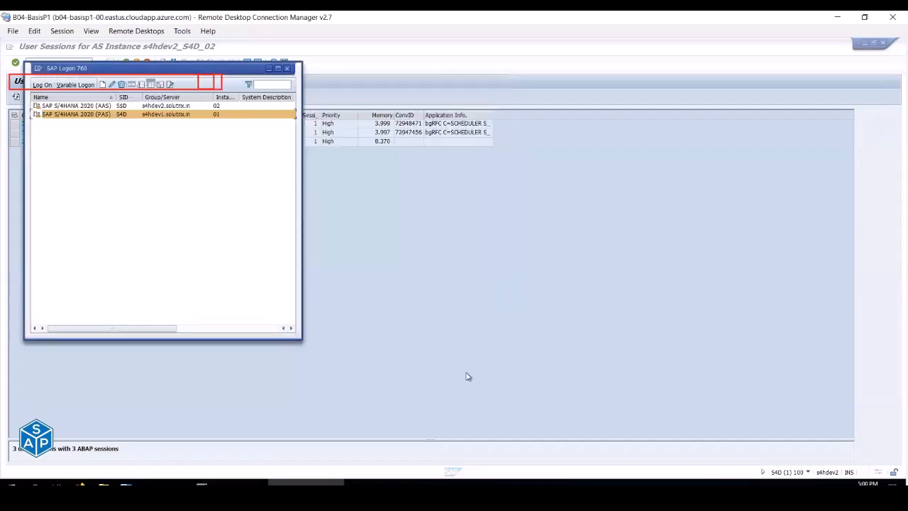
click(91, 135)
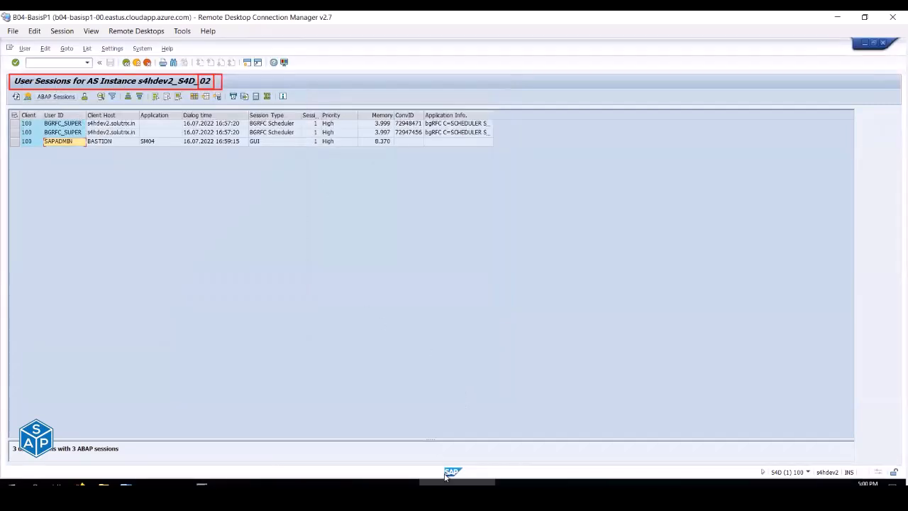
click(60, 62)
- Create user TEST01 in SU01 with a last name and an initial password
key(Return)
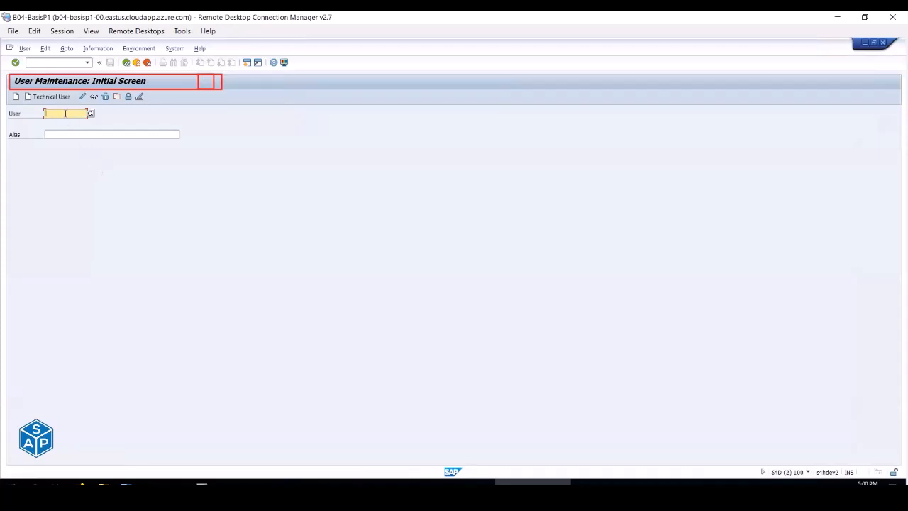
text(TEST)
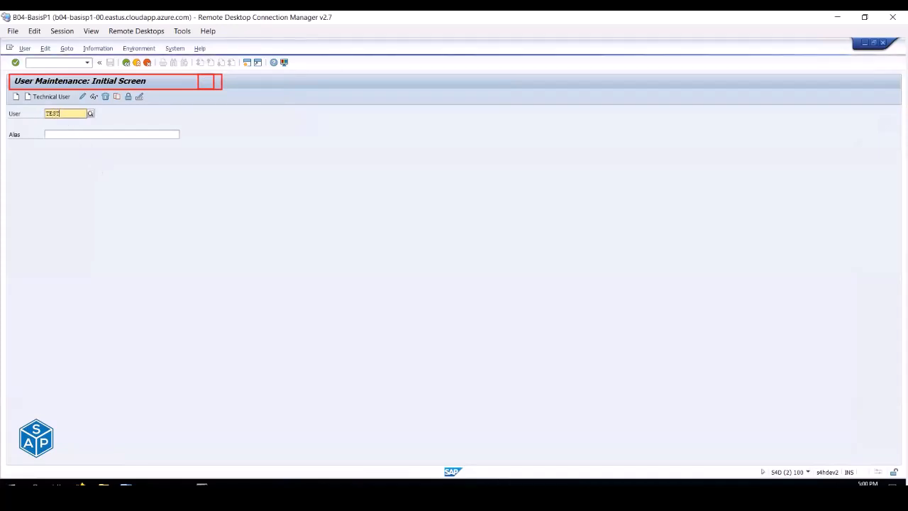
text(01)
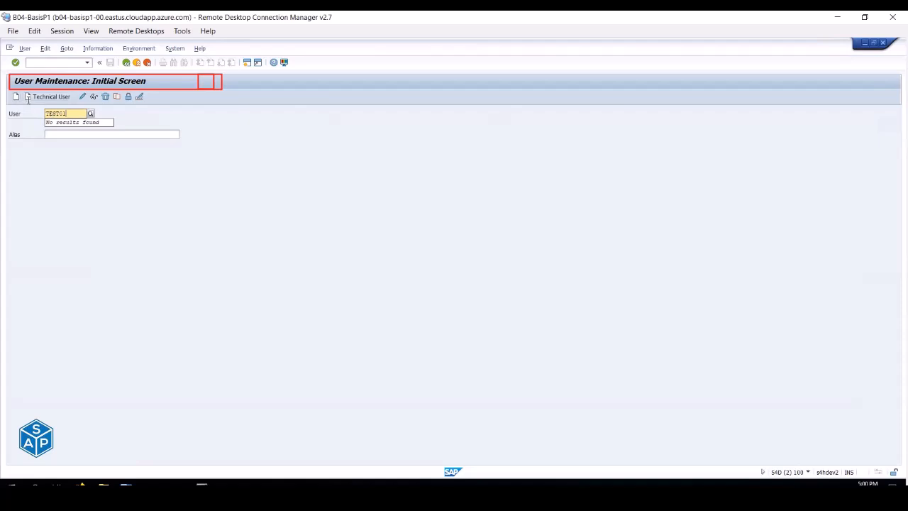
click(15, 97)
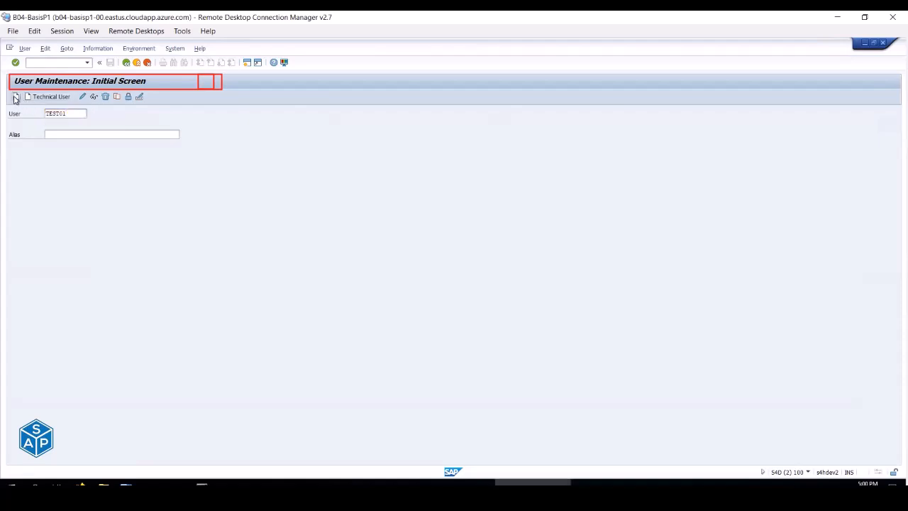
click(90, 186)
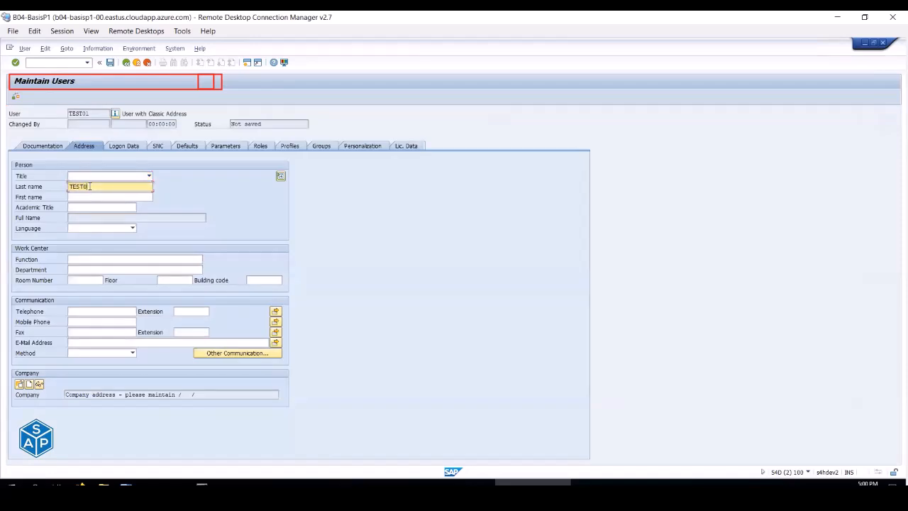
click(130, 151)
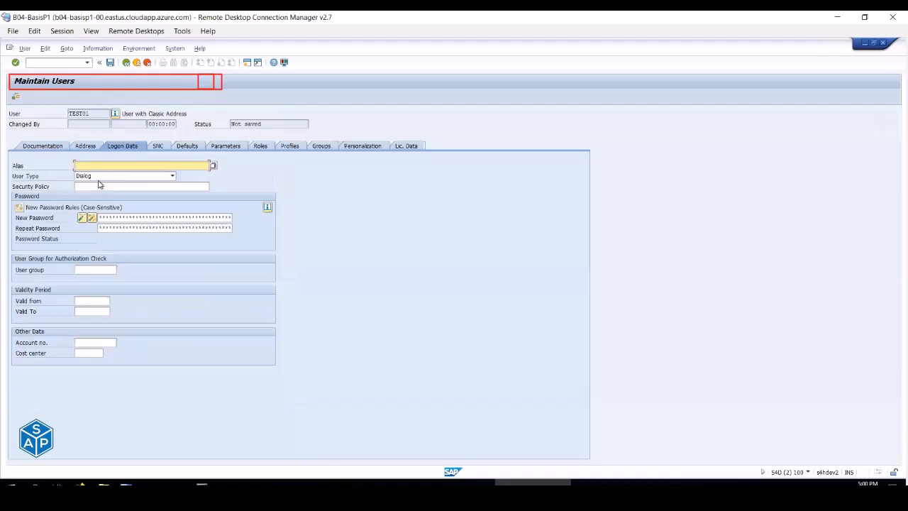
click(125, 217)
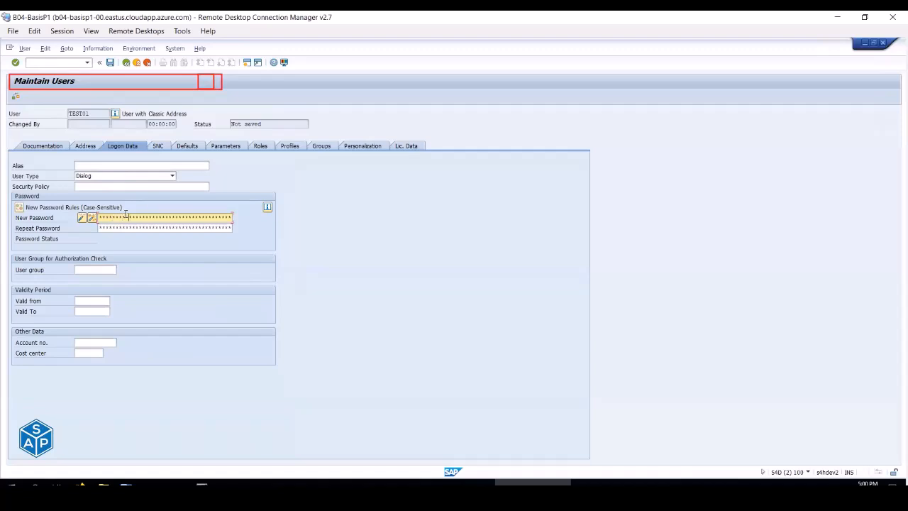
key(Tab)
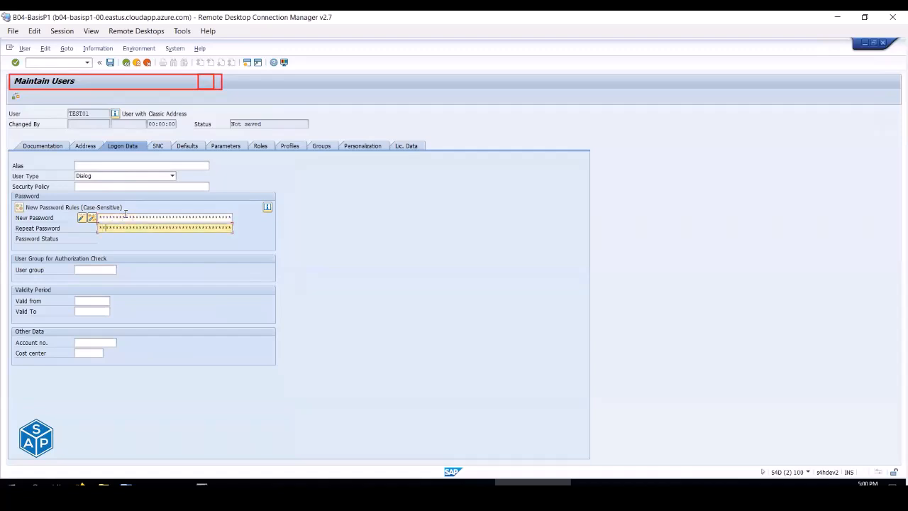
- Assign the SAP_ALL profile to TEST01 and return to Easy Access
click(264, 147)
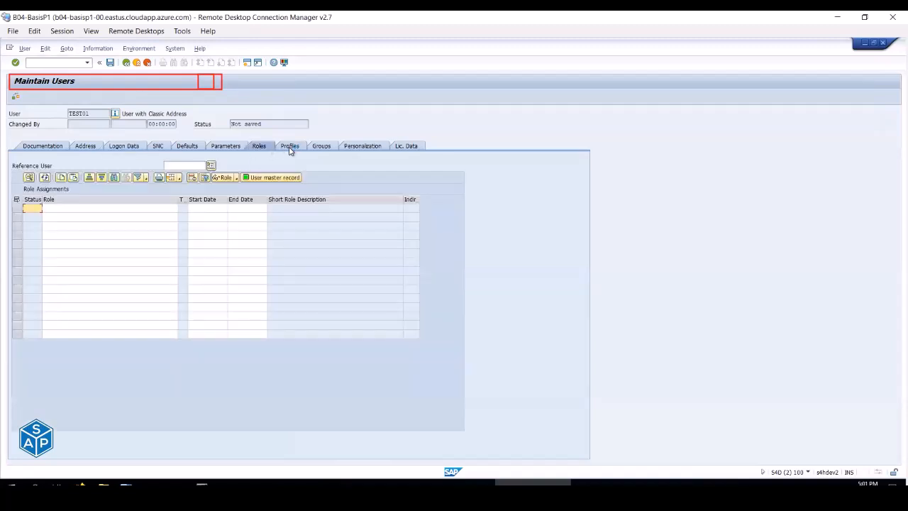
click(289, 147)
key(BackSpace)
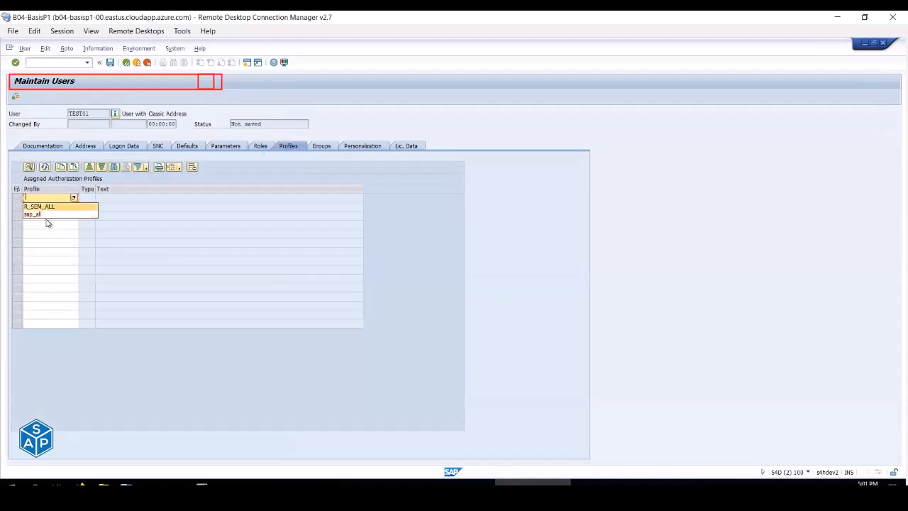
click(47, 216)
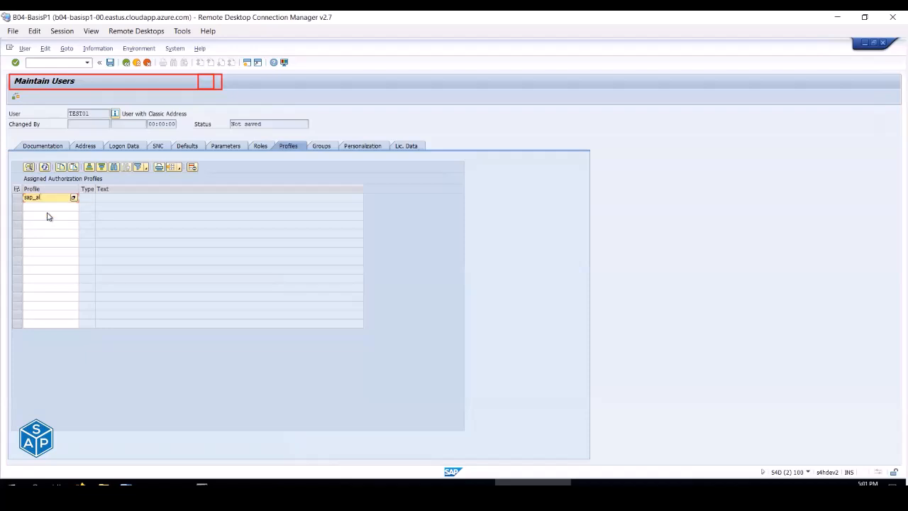
key(Return)
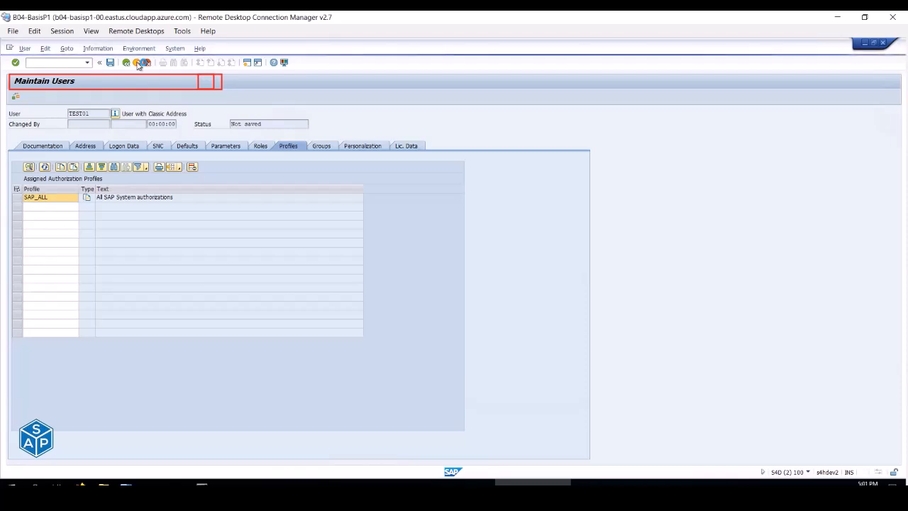
click(138, 64)
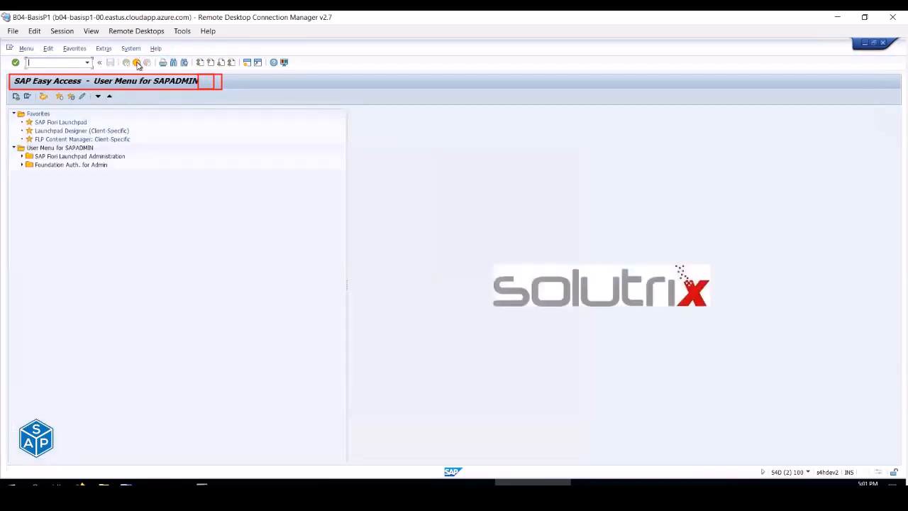
- Start a new logon to the s4hdev1 system entry from SAP Logon
click(382, 484)
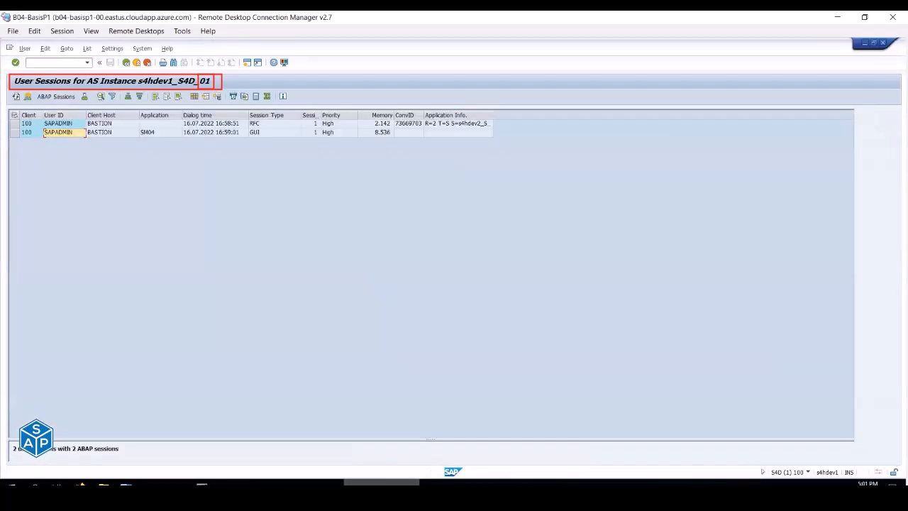
click(459, 484)
click(532, 483)
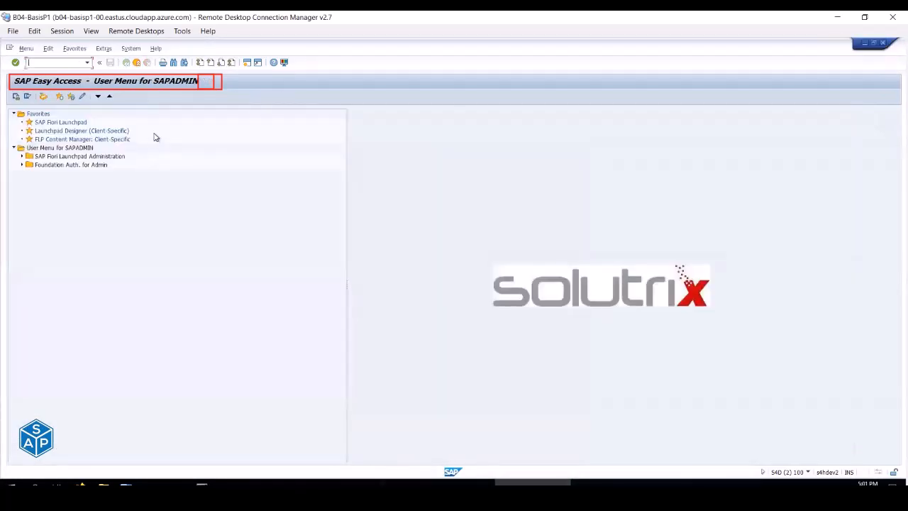
click(459, 483)
click(382, 483)
click(295, 481)
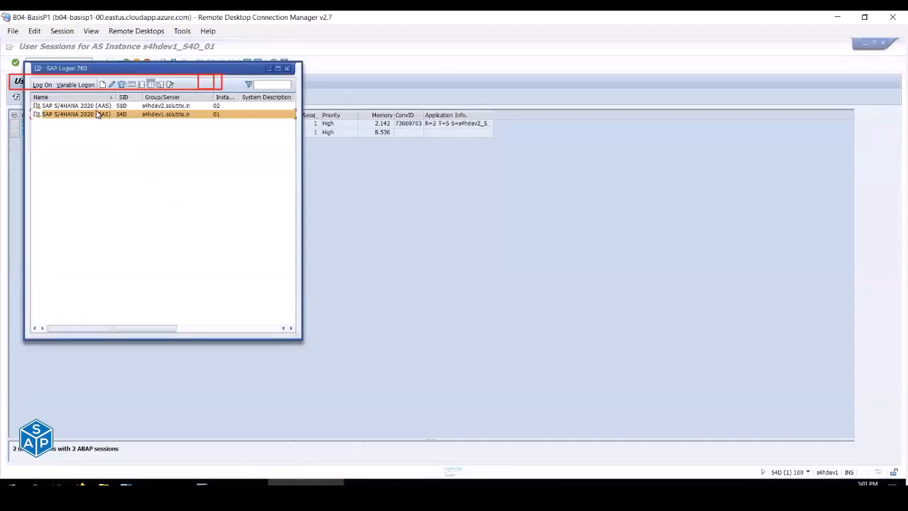
double_click(96, 113)
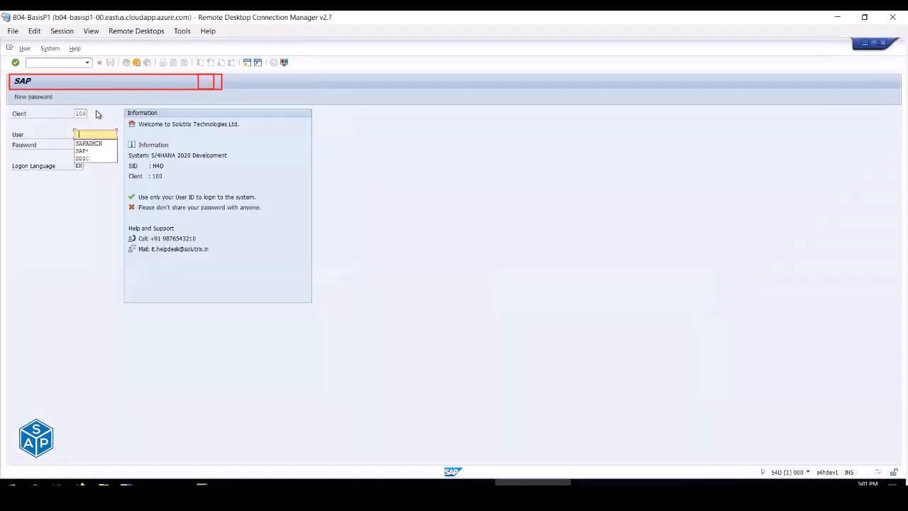
- Log on as the test user, set and repeat a new password, and dismiss the copyright notice
text(TEST01)
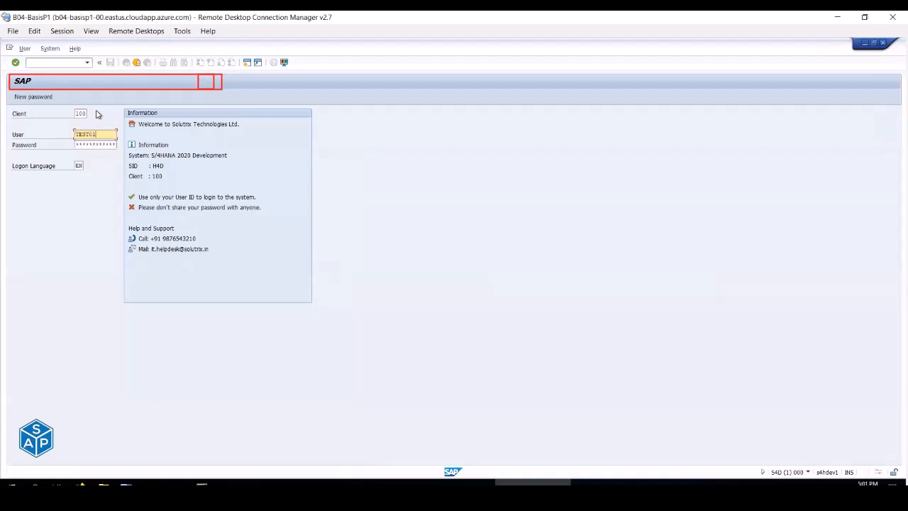
key(Tab)
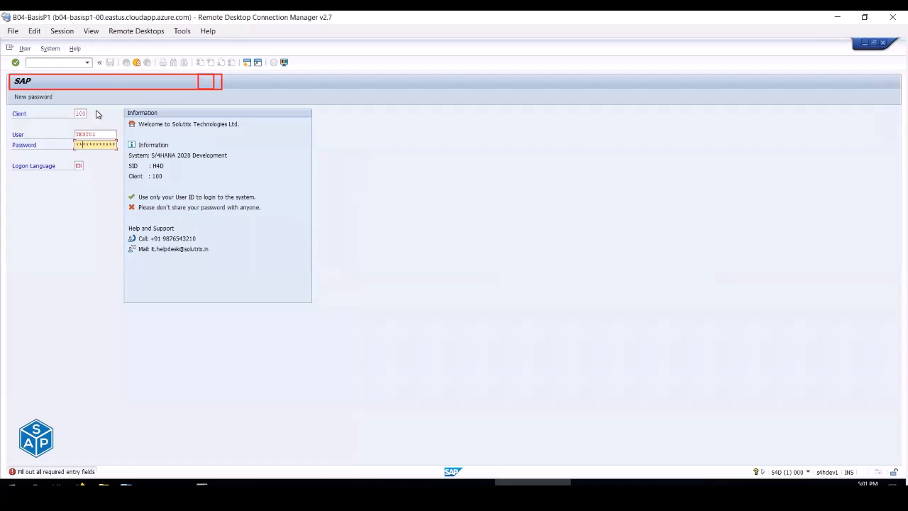
key(Return)
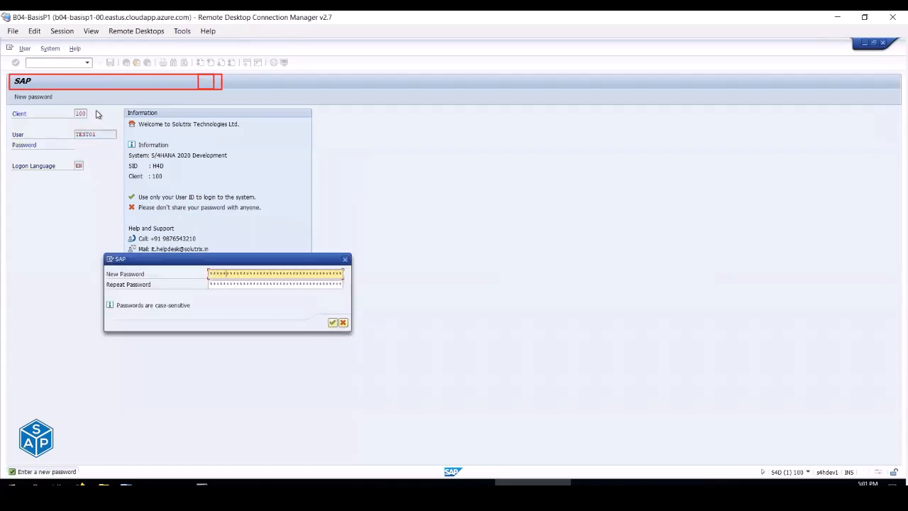
key(Tab)
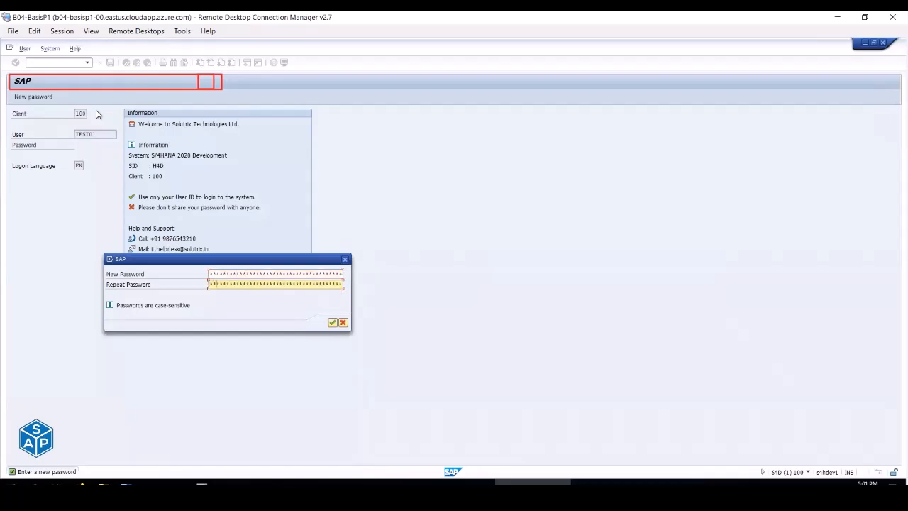
key(Return)
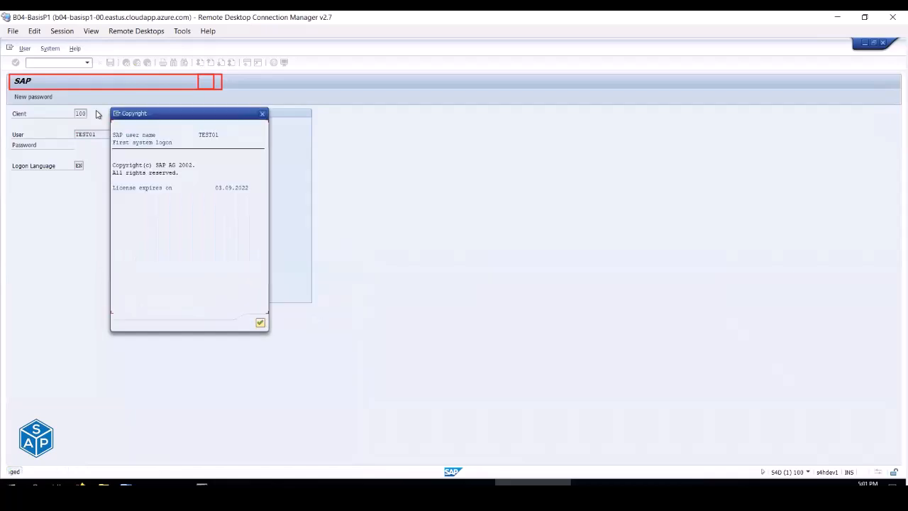
key(Return)
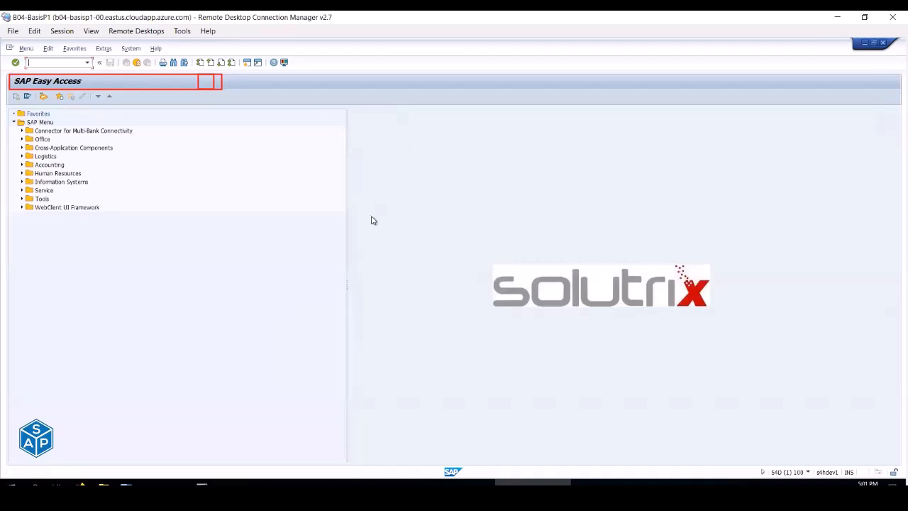
- Refresh the SM04 lists of s4hdev1_S4D_01 and s4hdev2_S4D_02, selecting the new logon on instance 01
click(373, 484)
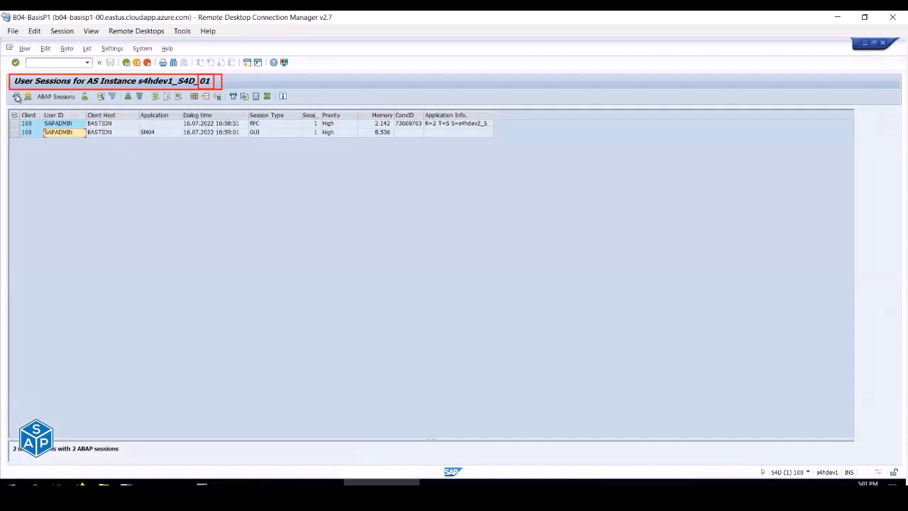
click(16, 98)
click(66, 142)
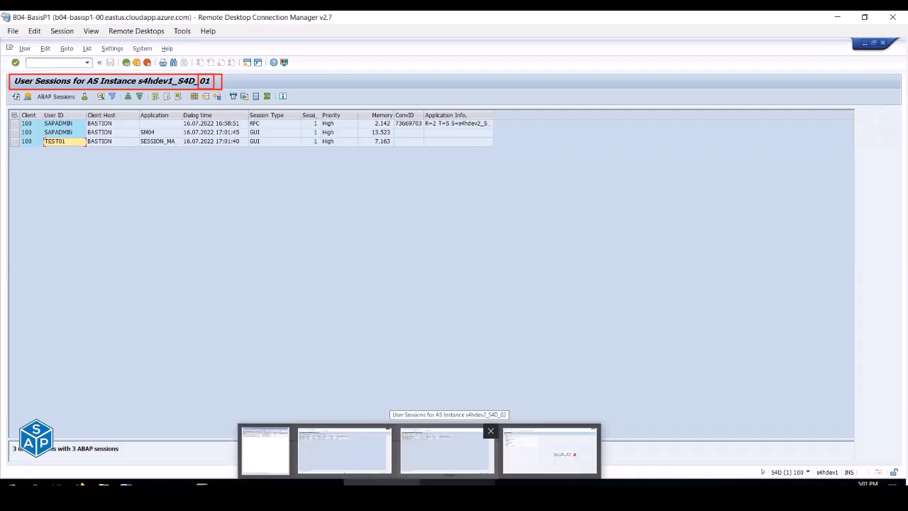
click(446, 448)
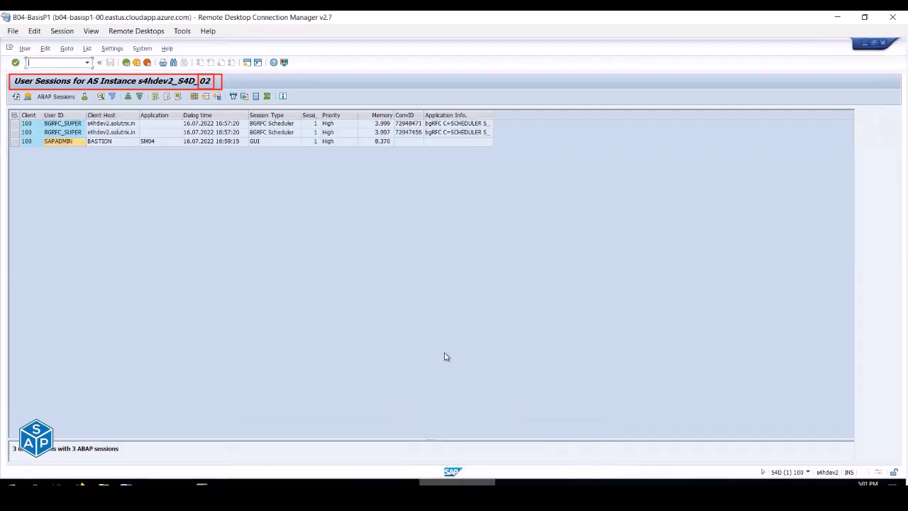
click(16, 98)
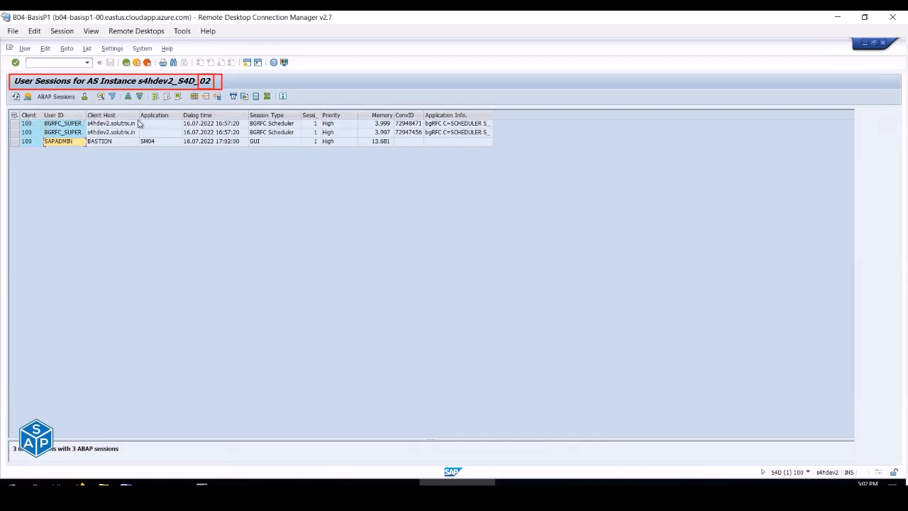
click(381, 482)
key(alt+Tab)
key(alt+Tab)
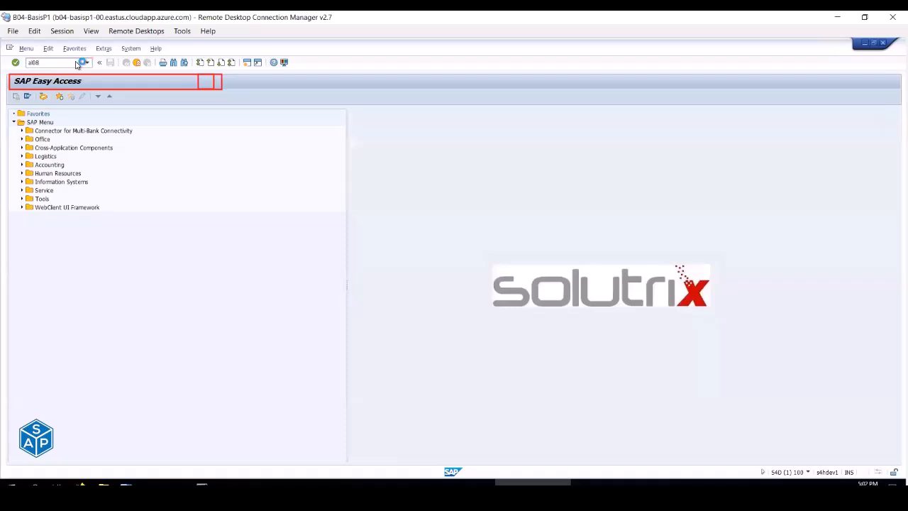
- Run AL08 and check the AS Instance of the five S4D sessions, refreshing the list
key(Return)
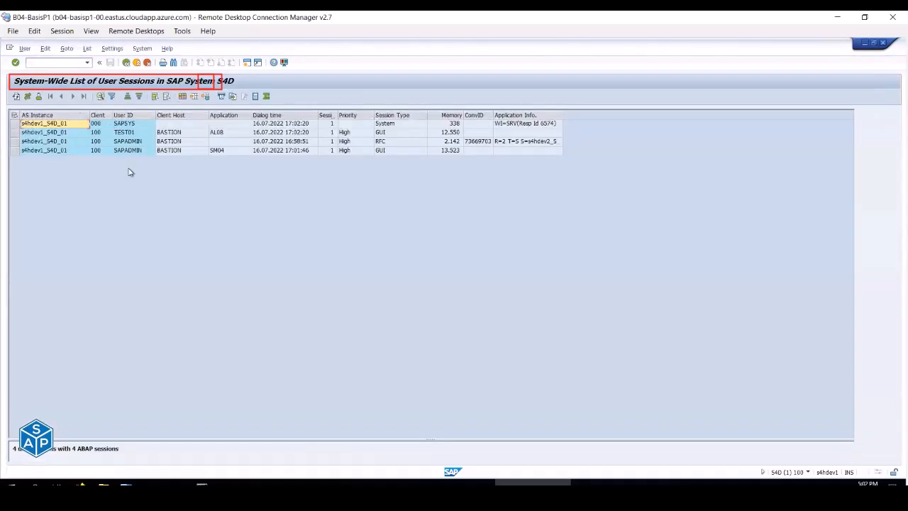
click(46, 115)
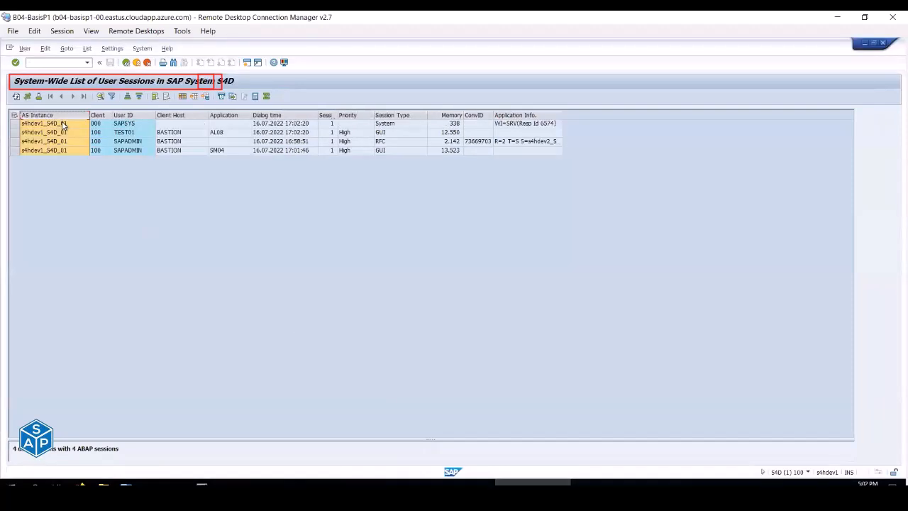
click(68, 134)
click(62, 144)
click(16, 99)
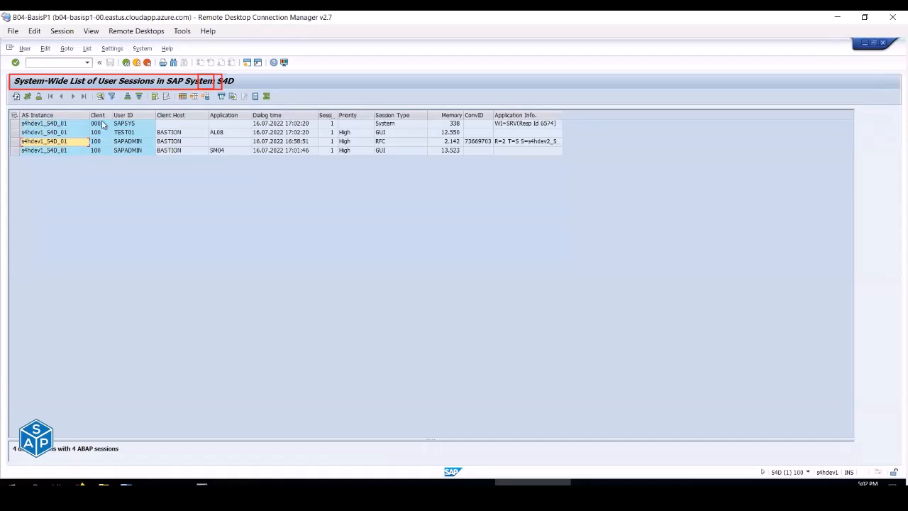
click(70, 150)
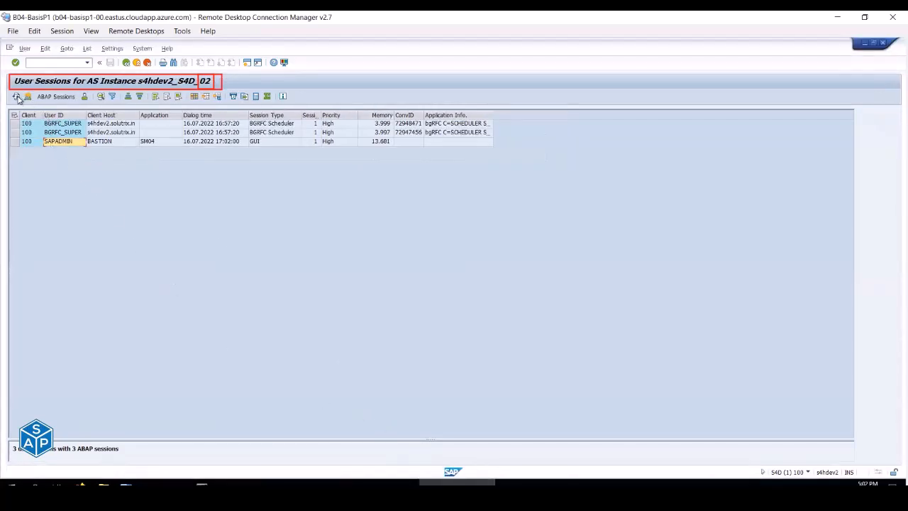
- Refresh the instance 02 session list, try the work process overview, then open SM59 RFC connections
click(16, 97)
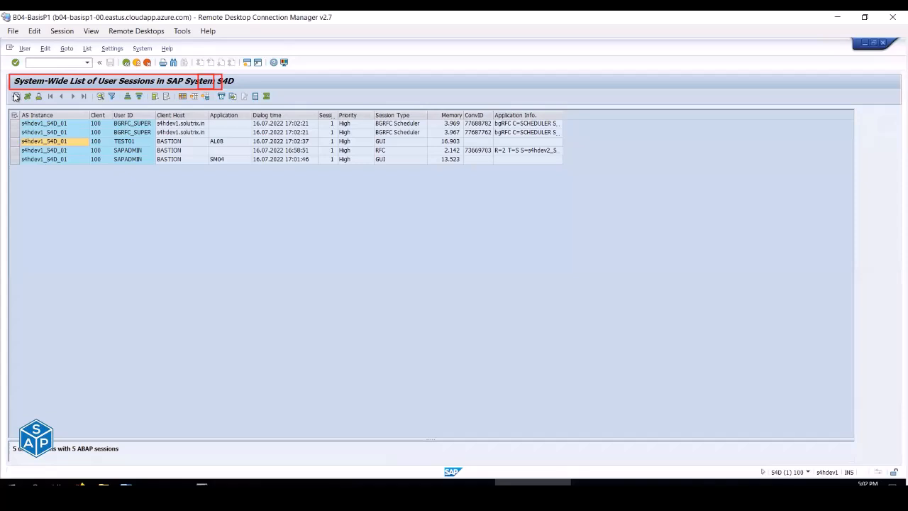
click(16, 97)
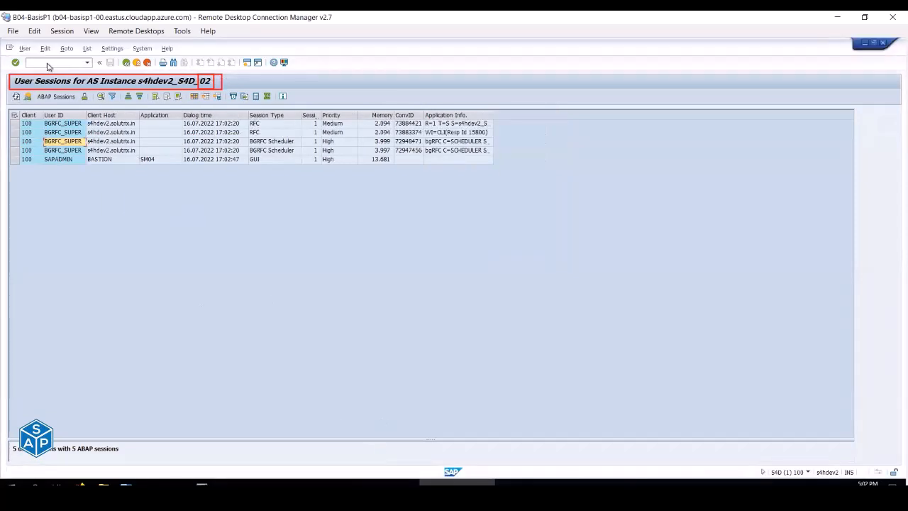
click(49, 63)
key(Return)
click(56, 64)
key(Return)
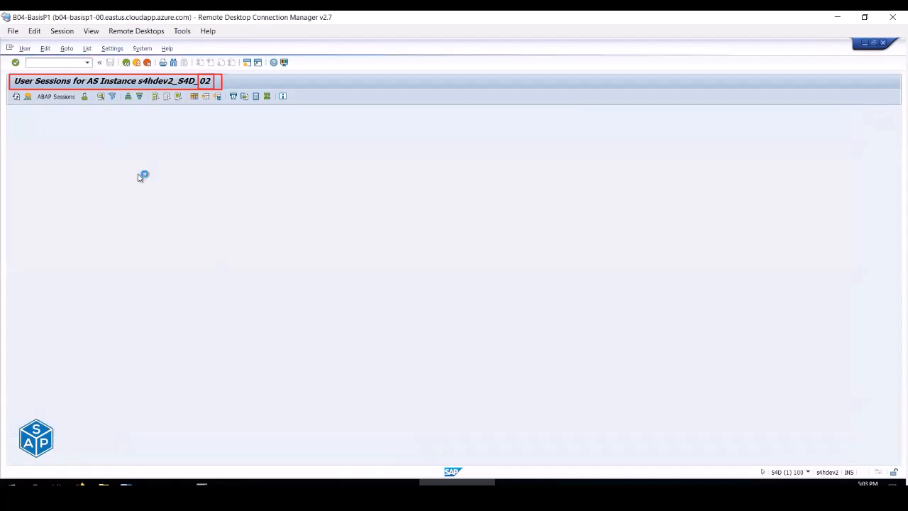
- Refresh the system-wide session list, then open and refresh SM51's application server instance list
click(532, 482)
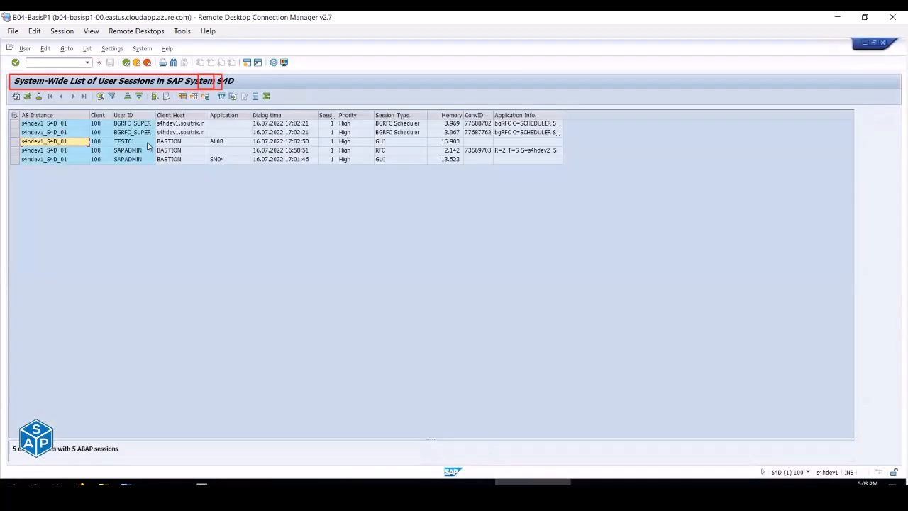
click(16, 97)
click(16, 97)
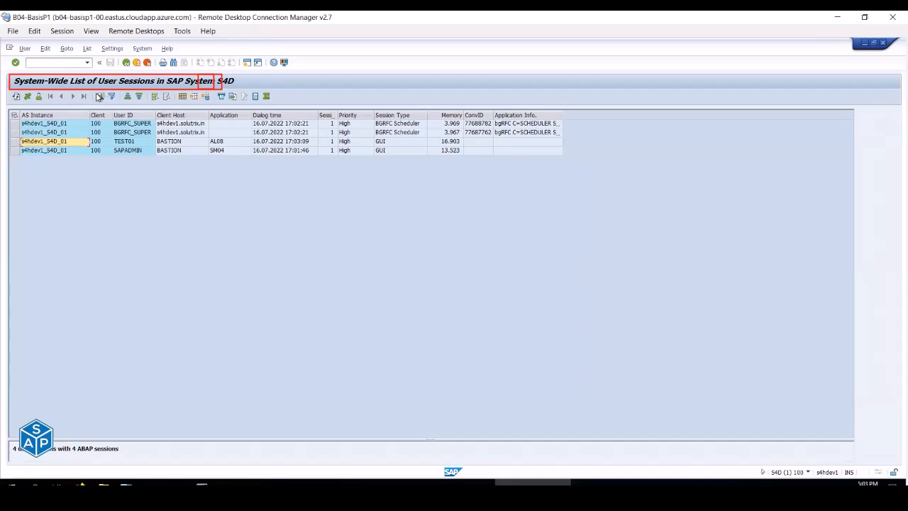
click(58, 63)
key(Return)
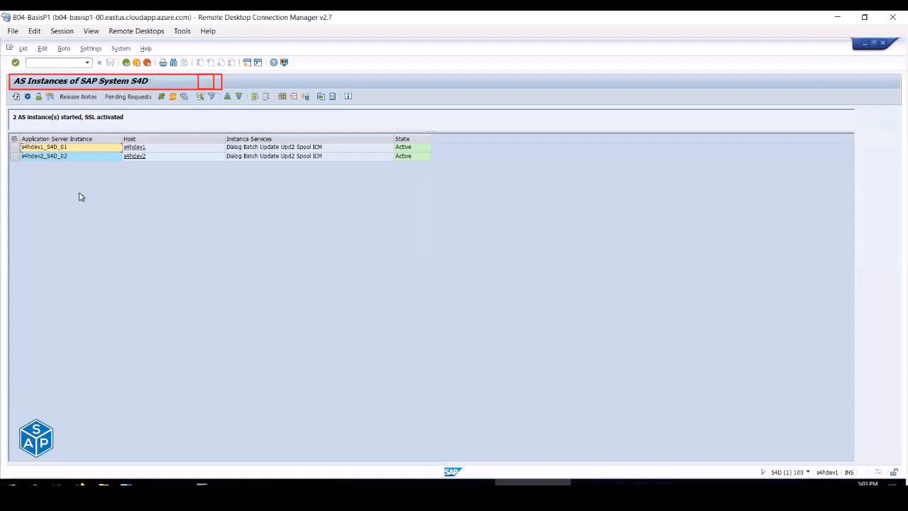
click(17, 98)
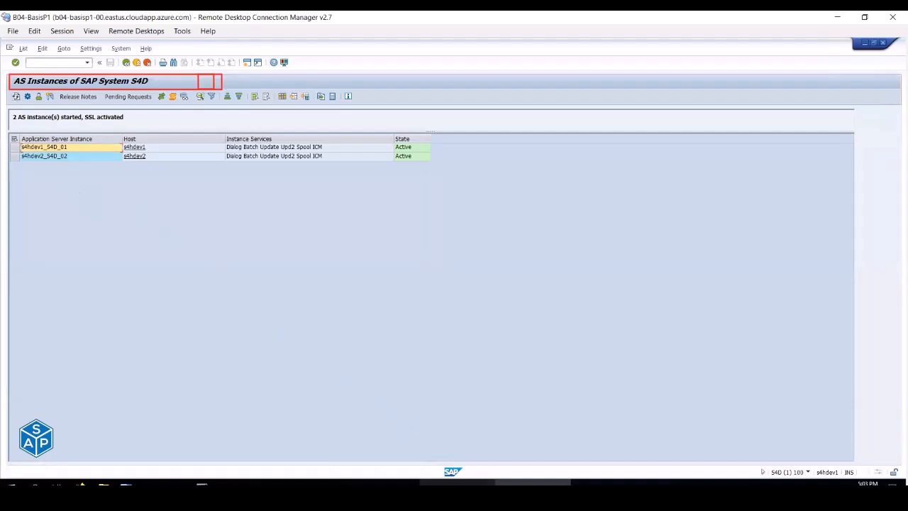
- Check the sapcontrol process lists for hosts 10.4.2.5 and 10.4.2.4, then refresh the AS instances list
click(457, 483)
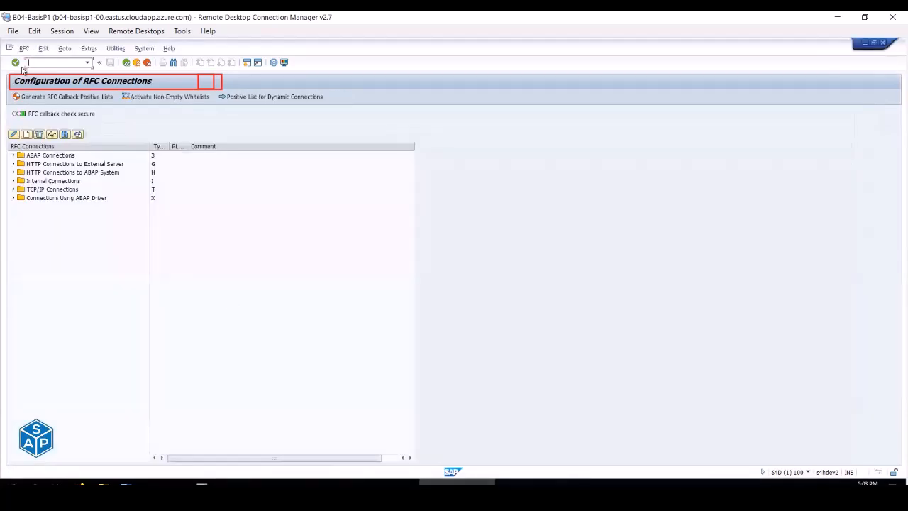
click(306, 482)
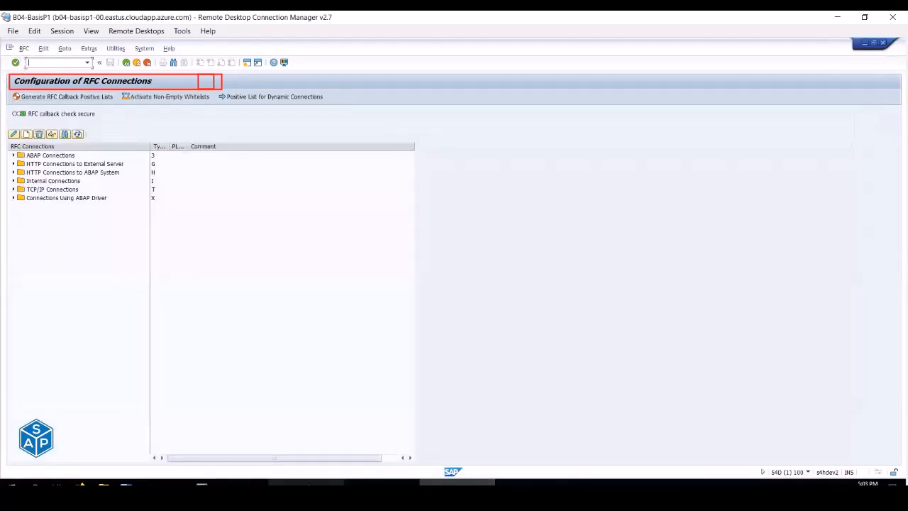
click(154, 482)
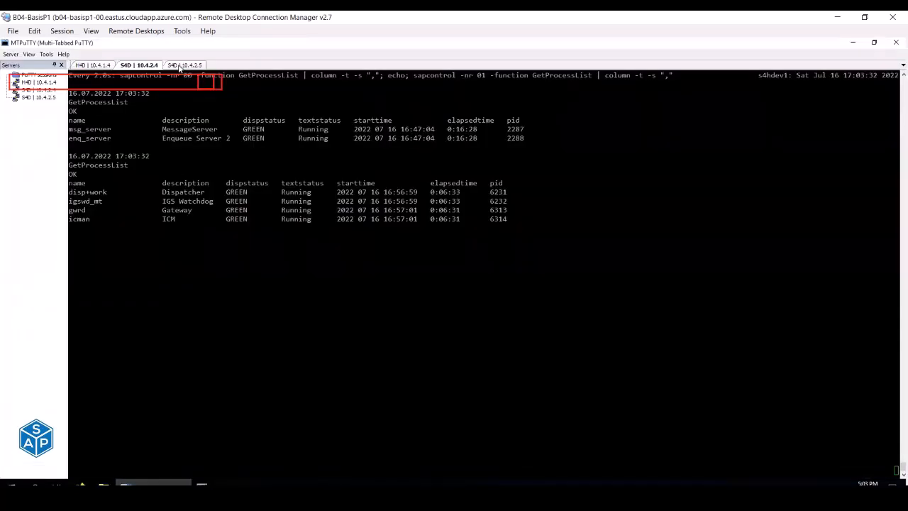
click(178, 66)
click(146, 66)
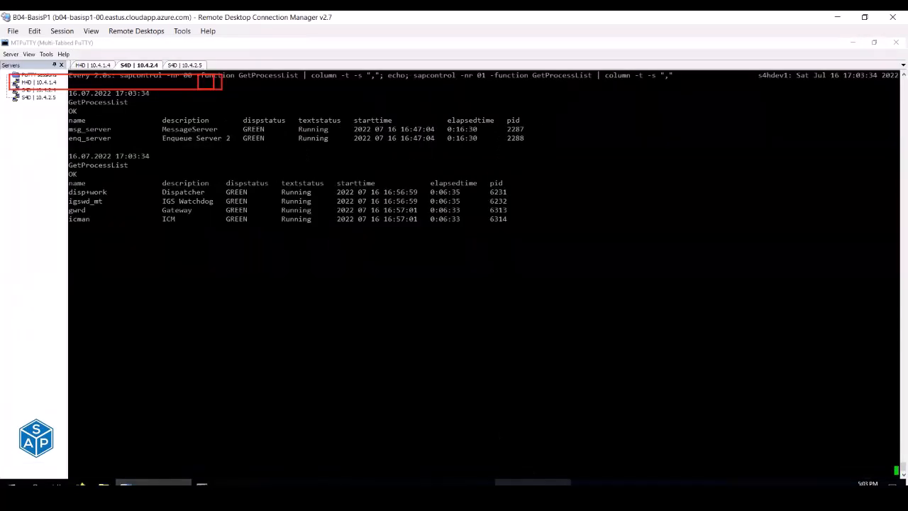
click(532, 482)
click(16, 96)
- Refresh the instance 01 session list and select the SM51 entry and the test user's session
click(457, 482)
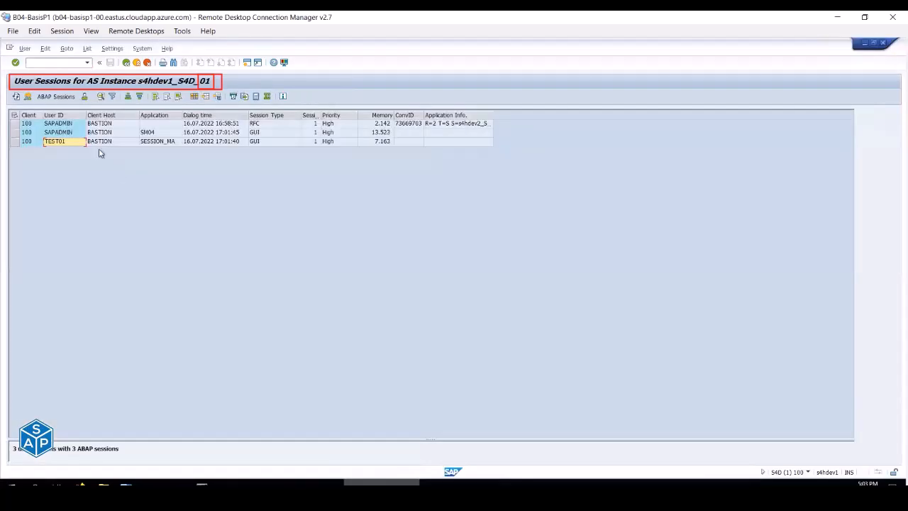
click(15, 96)
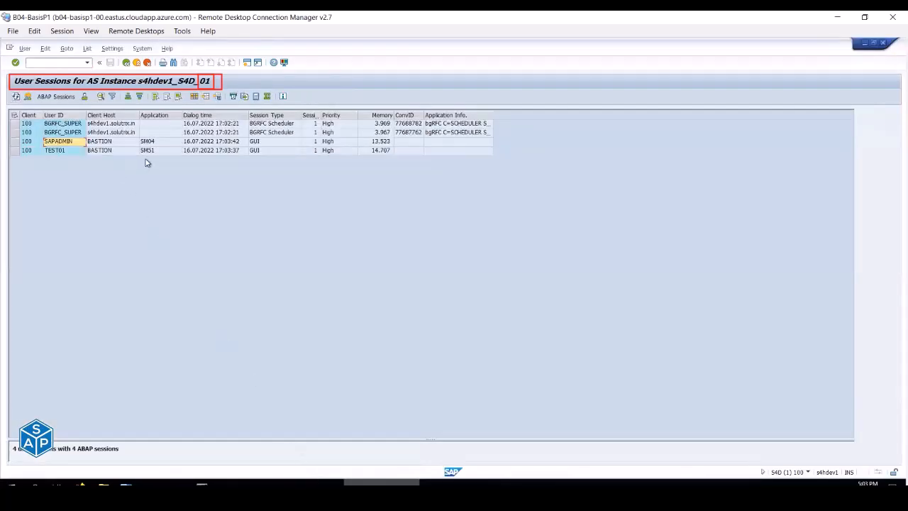
click(151, 151)
click(66, 153)
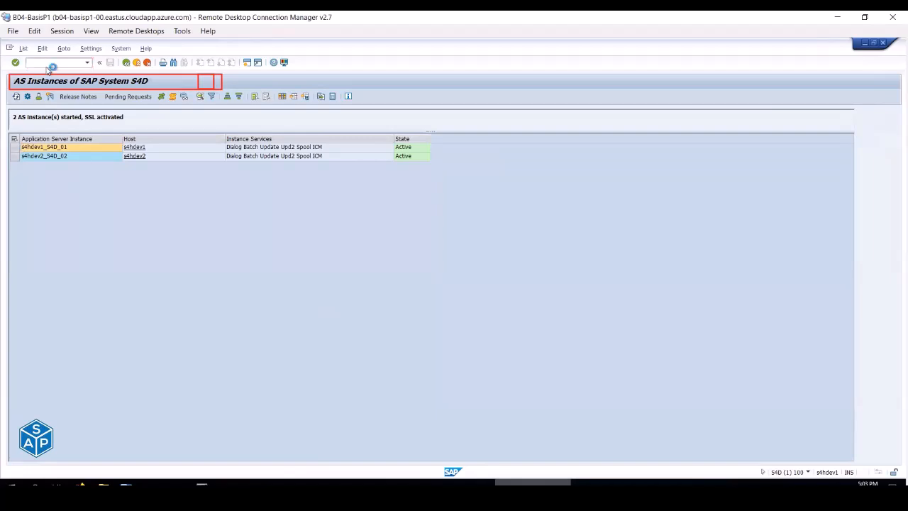
key(Return)
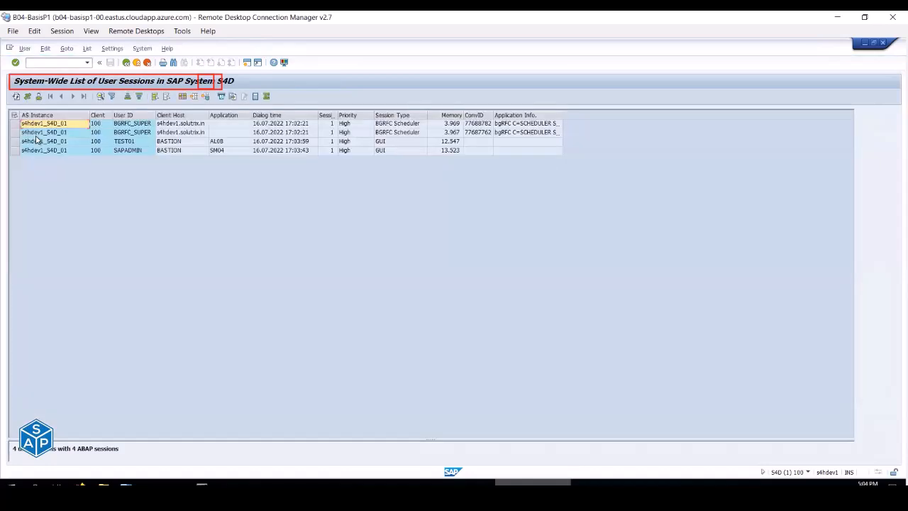
click(16, 97)
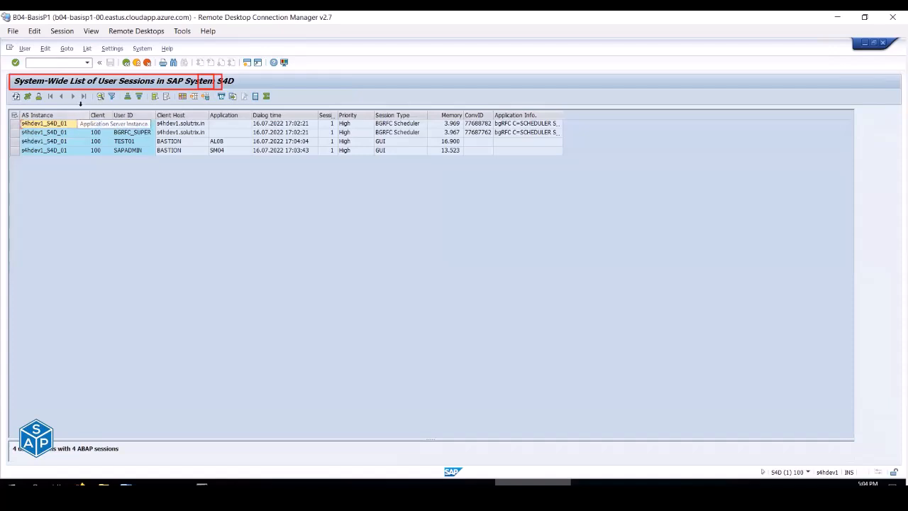
click(112, 97)
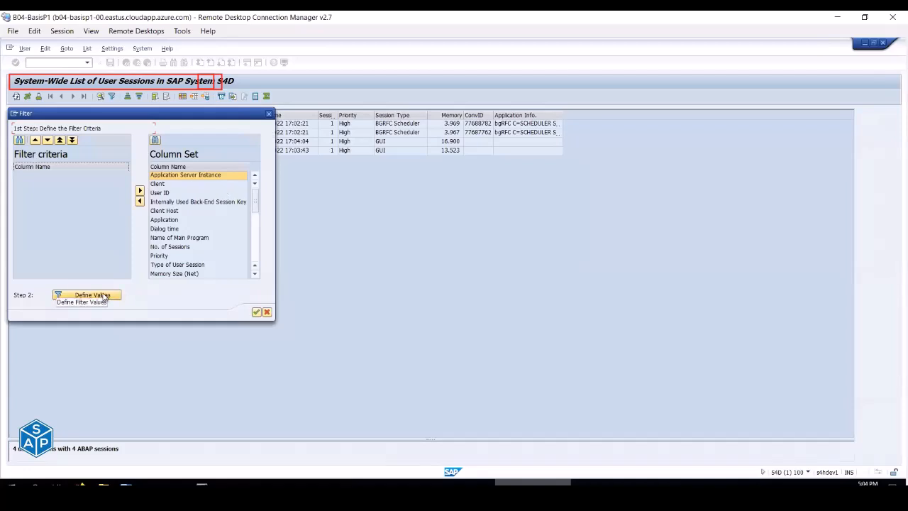
click(267, 313)
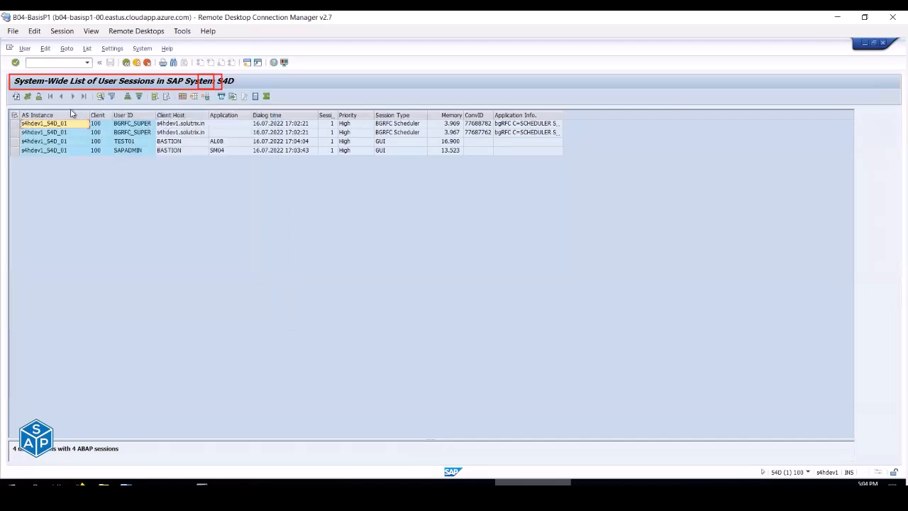
click(27, 100)
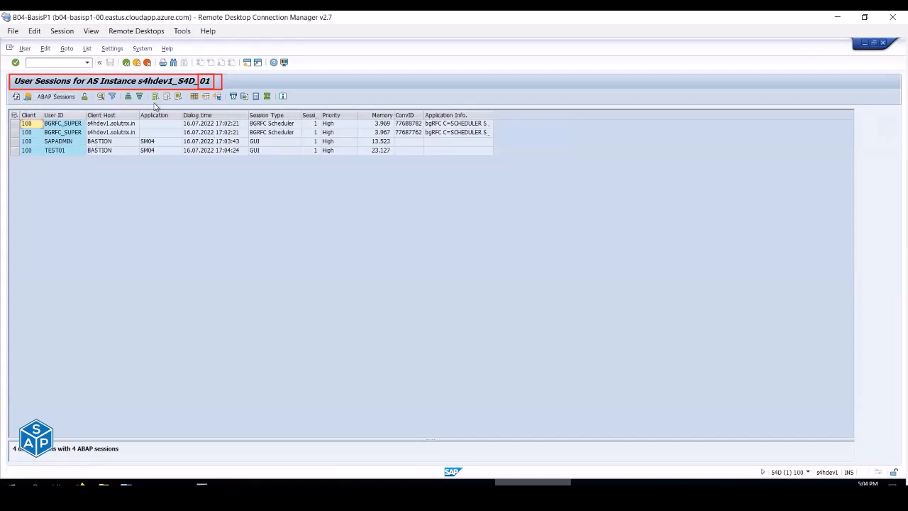
click(124, 64)
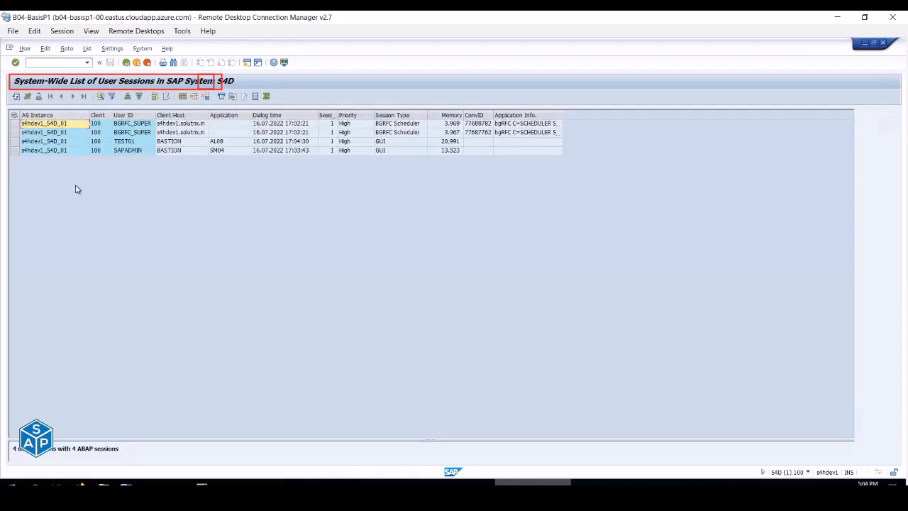
click(16, 99)
click(16, 99)
click(64, 134)
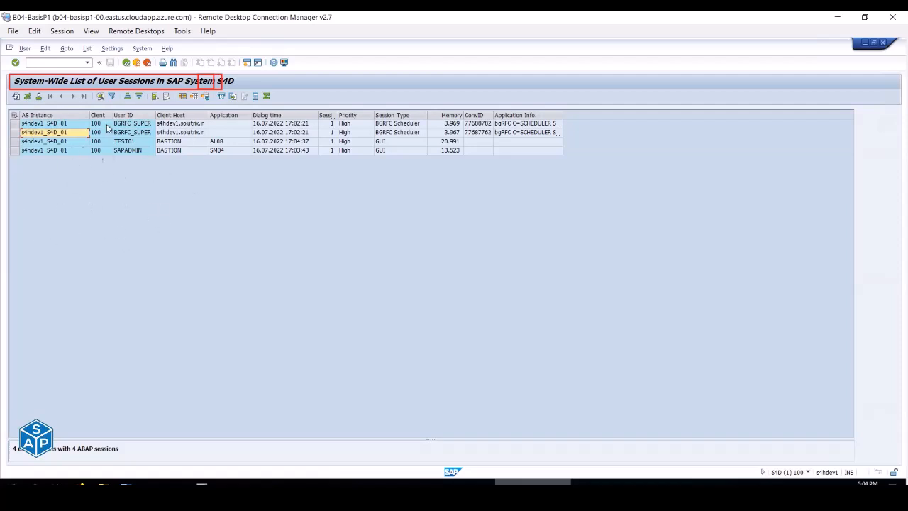
click(16, 97)
click(369, 484)
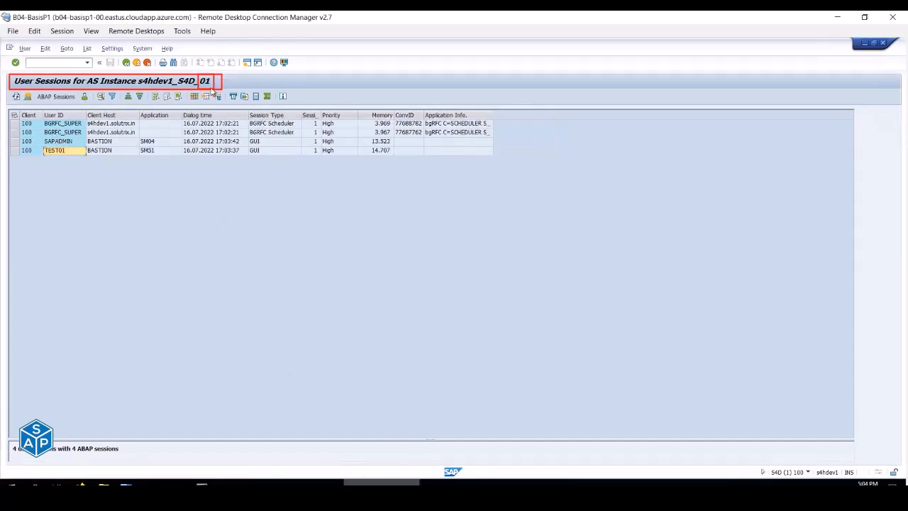
click(434, 483)
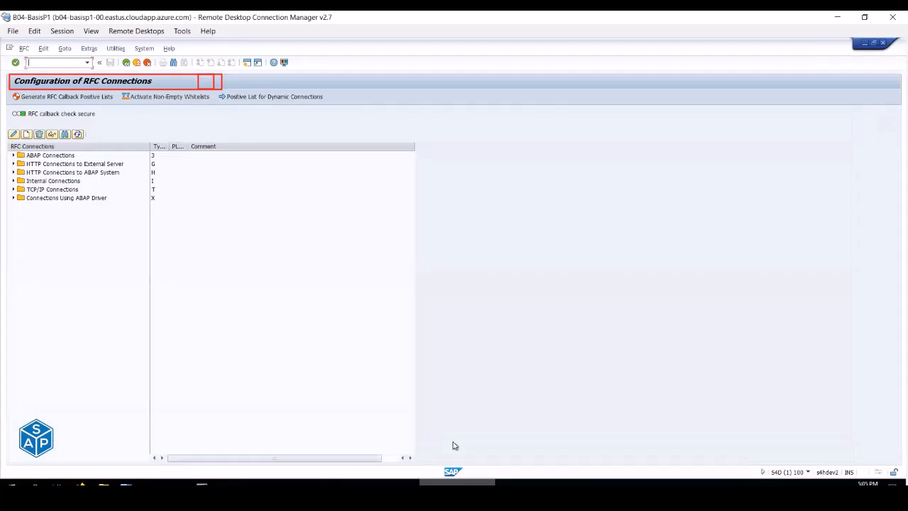
click(529, 484)
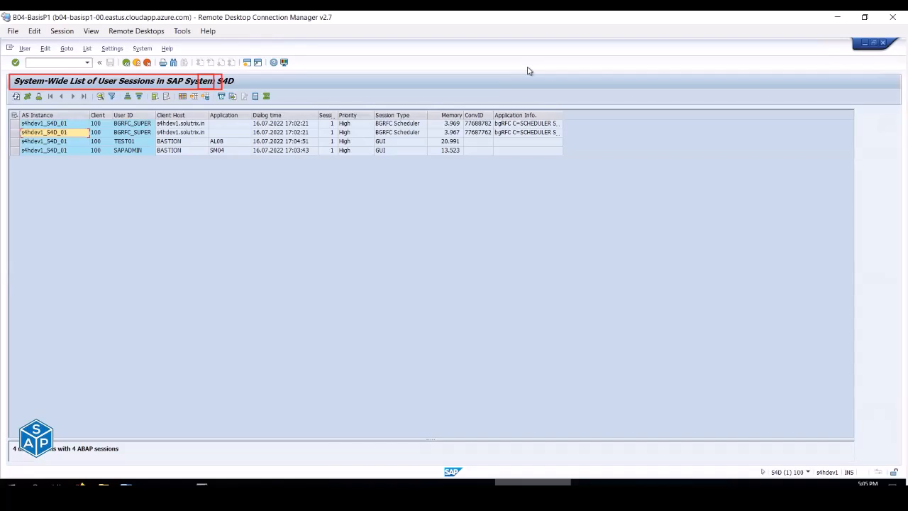
click(60, 64)
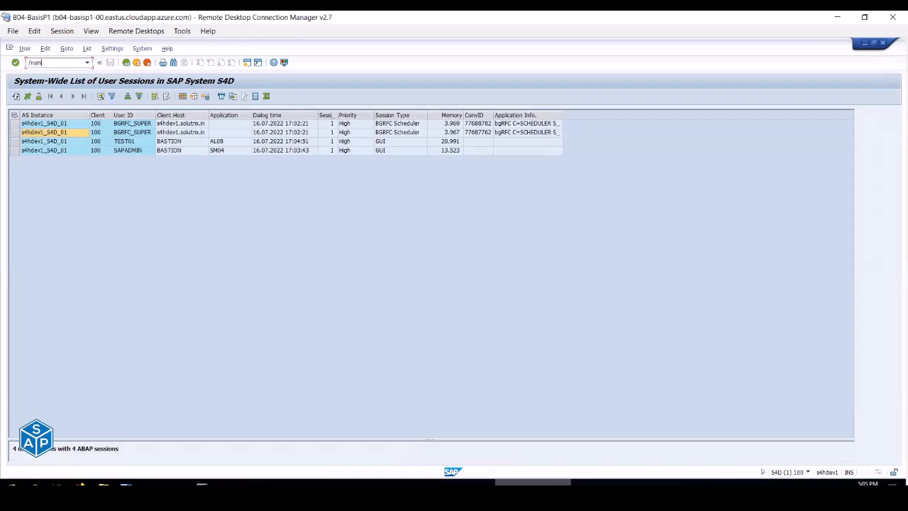
- Review s4hdev1_S4D_01's 33 work processes in SM50, then all instances in SM66, and exit
key(Return)
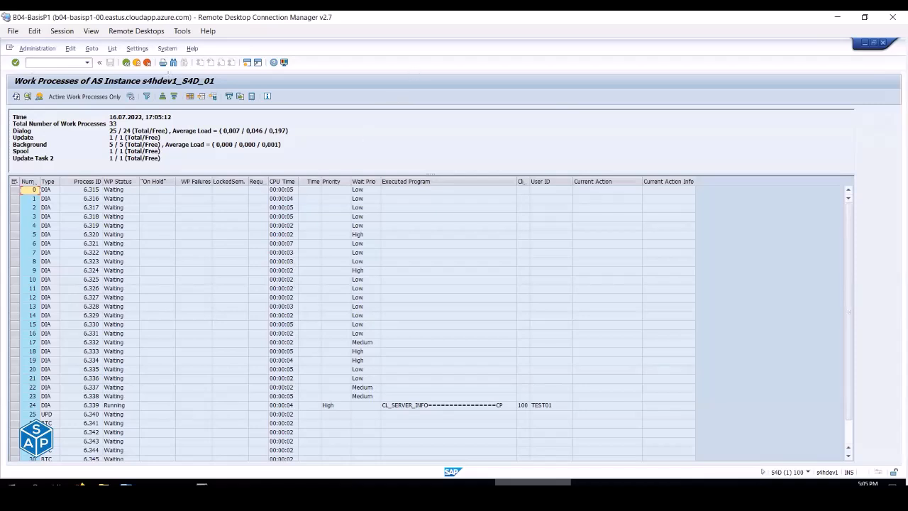
drag(144, 75, 218, 87)
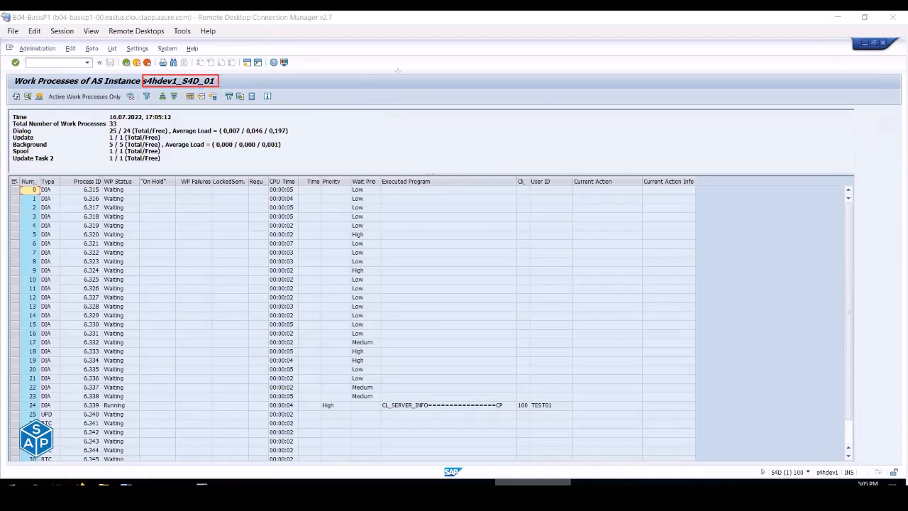
key(e)
click(47, 64)
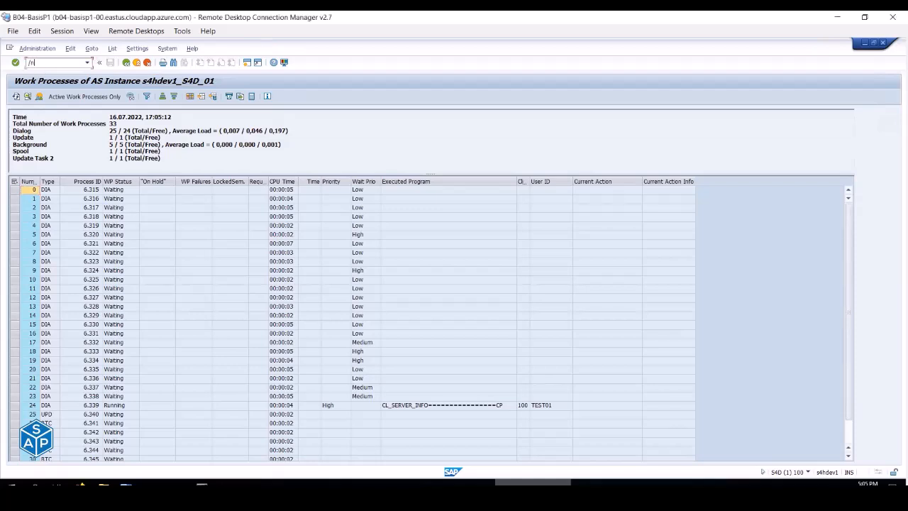
key(Return)
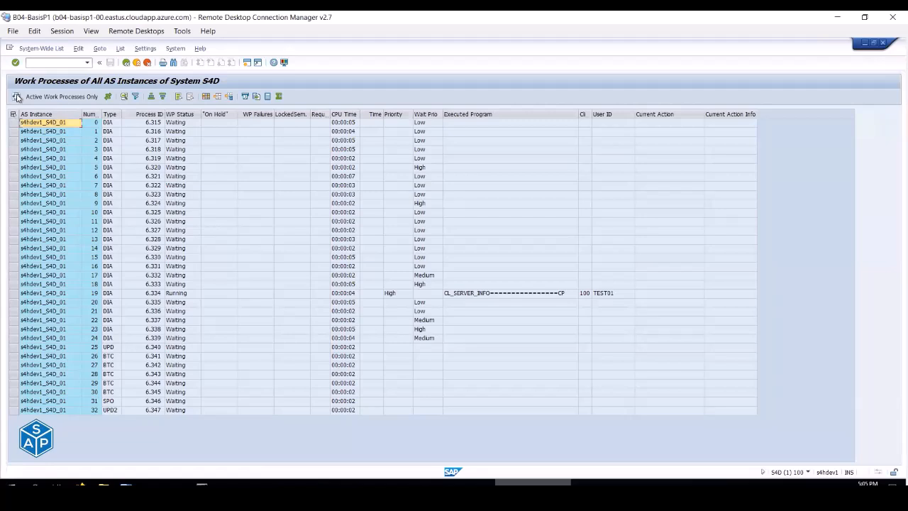
click(139, 65)
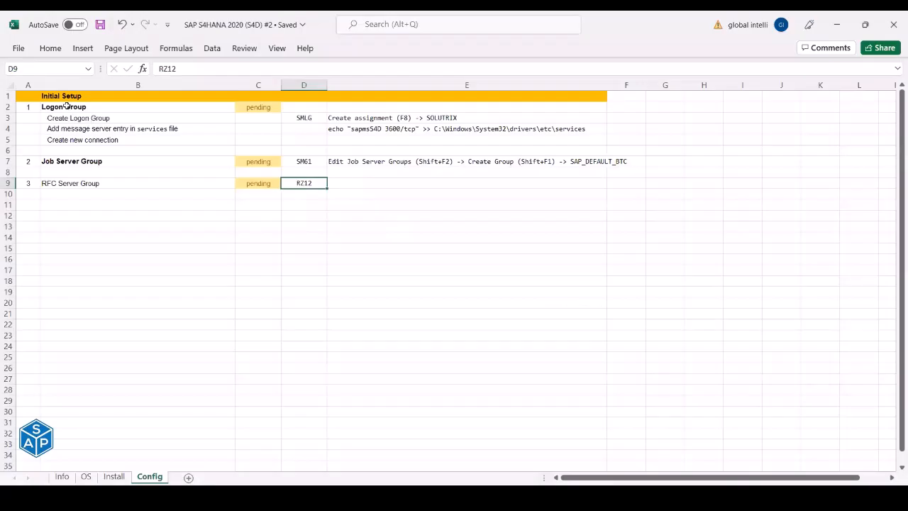
- Mark the Logon Group row in the checklist and log off the first SAP session
drag(297, 108, 428, 107)
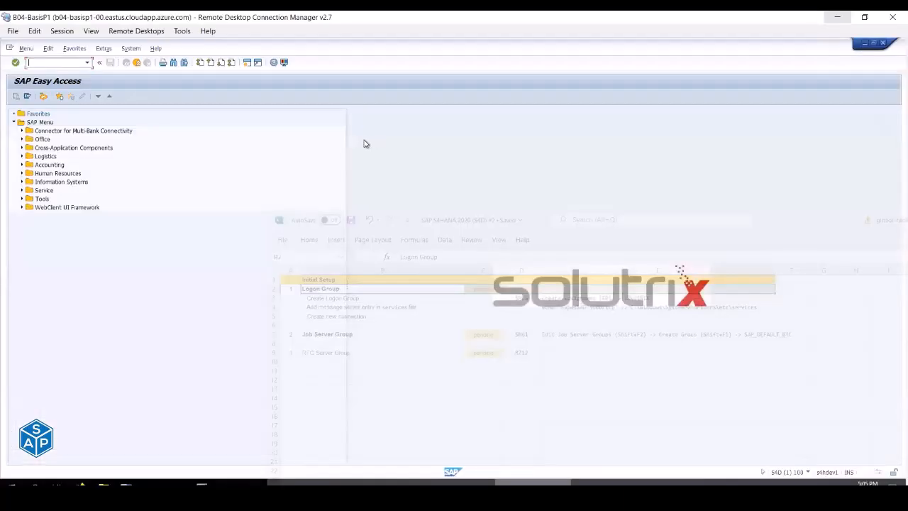
click(137, 63)
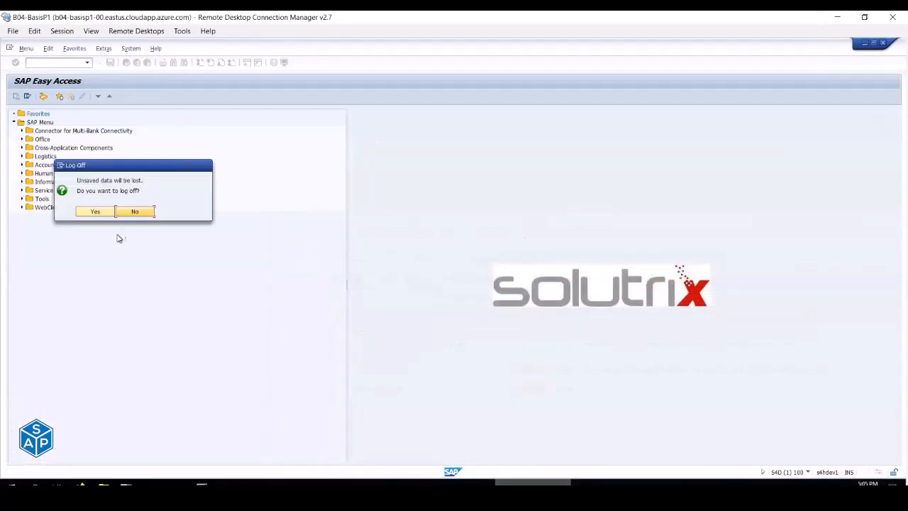
click(132, 212)
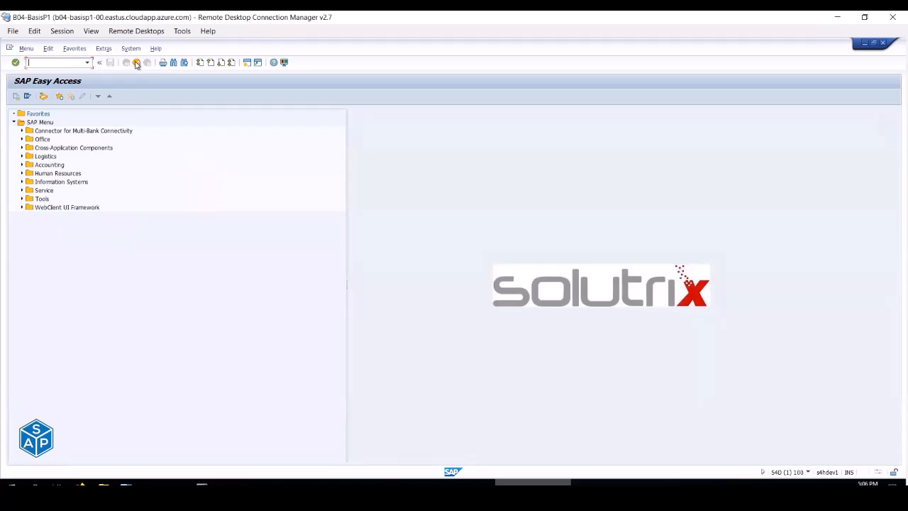
click(137, 63)
click(135, 212)
click(137, 63)
click(102, 211)
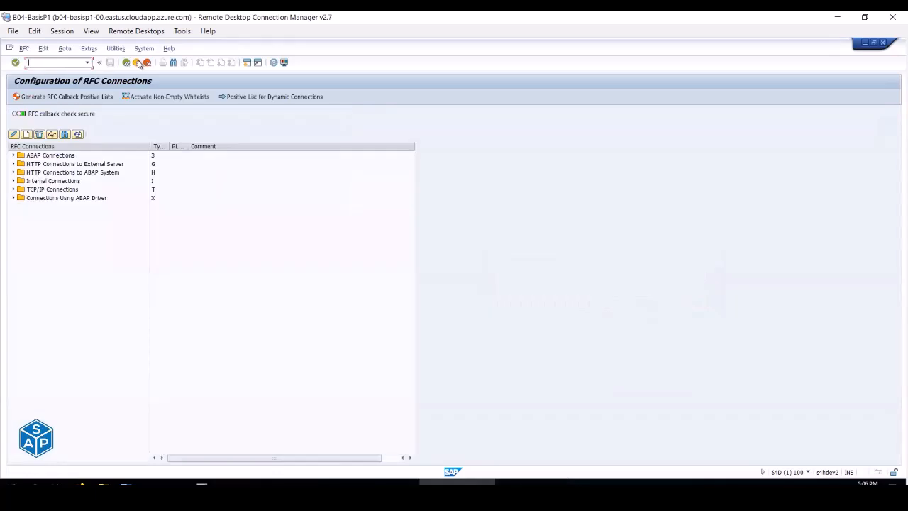
- Log off the remaining SAP sessions, including the s4hdev2 session, confirming each with Yes
click(137, 63)
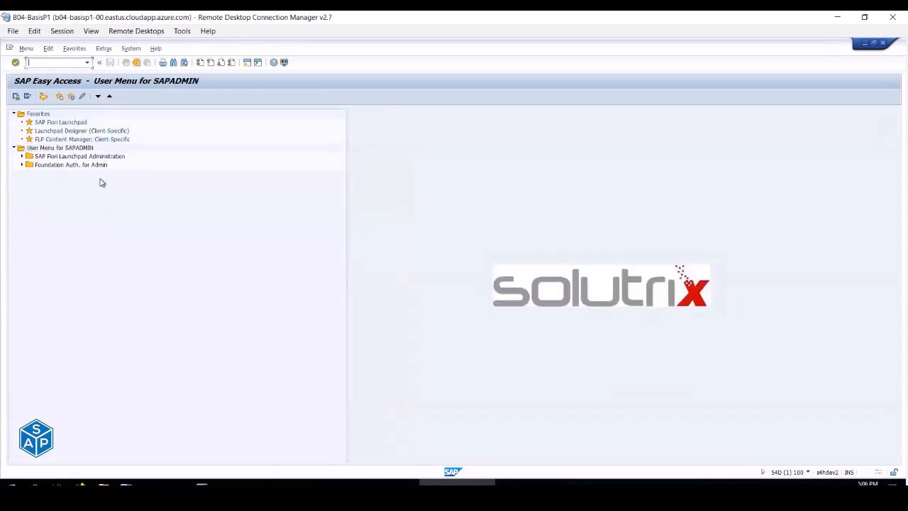
click(137, 62)
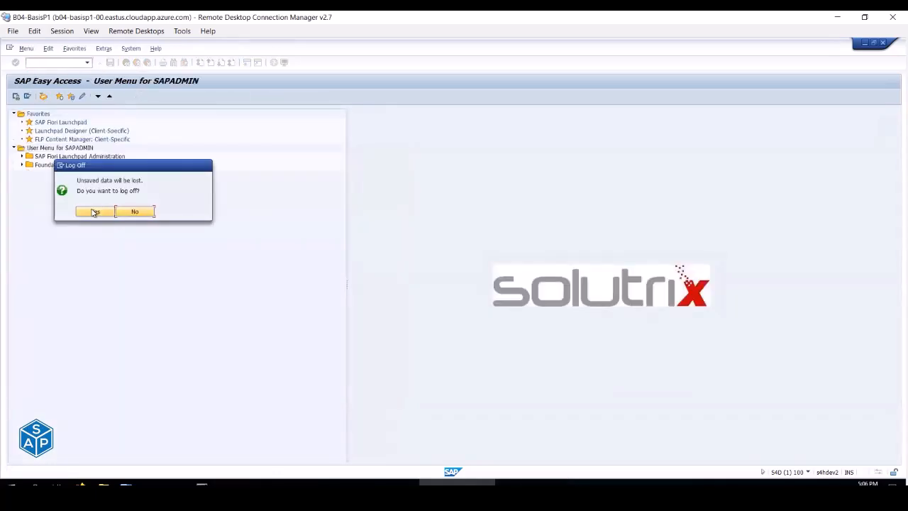
click(96, 211)
click(136, 62)
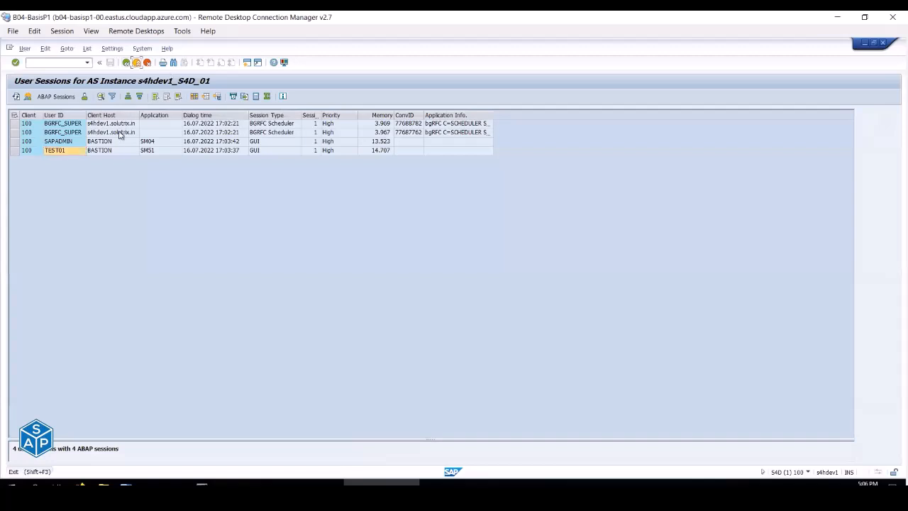
click(135, 63)
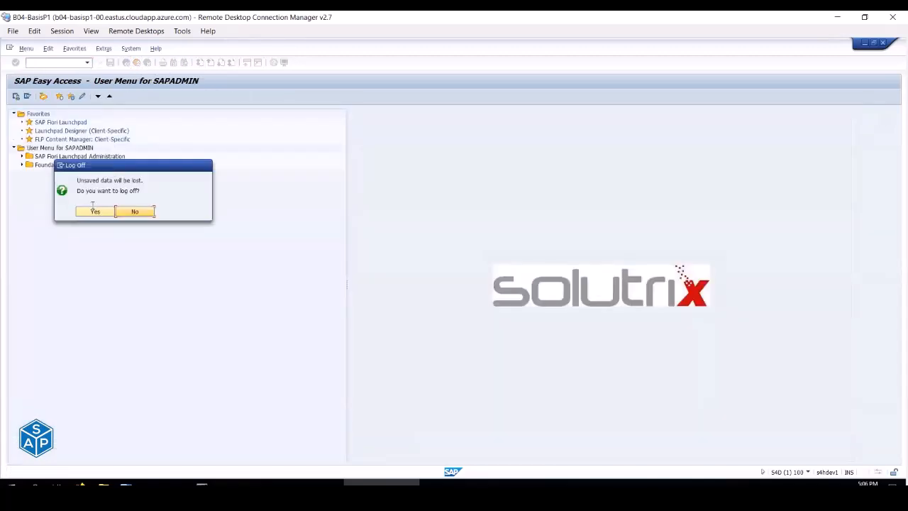
click(96, 210)
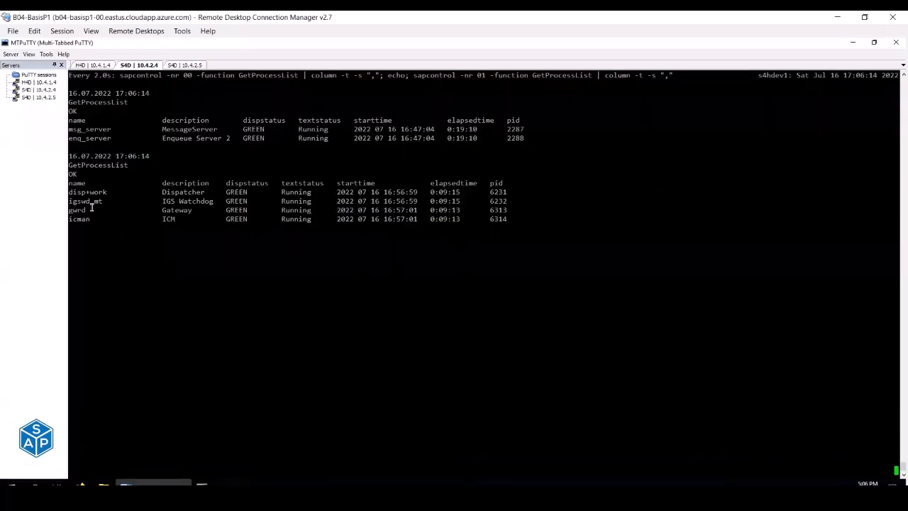
- Close the SAP Logon window and bring the sapcontrol terminal forward
click(290, 483)
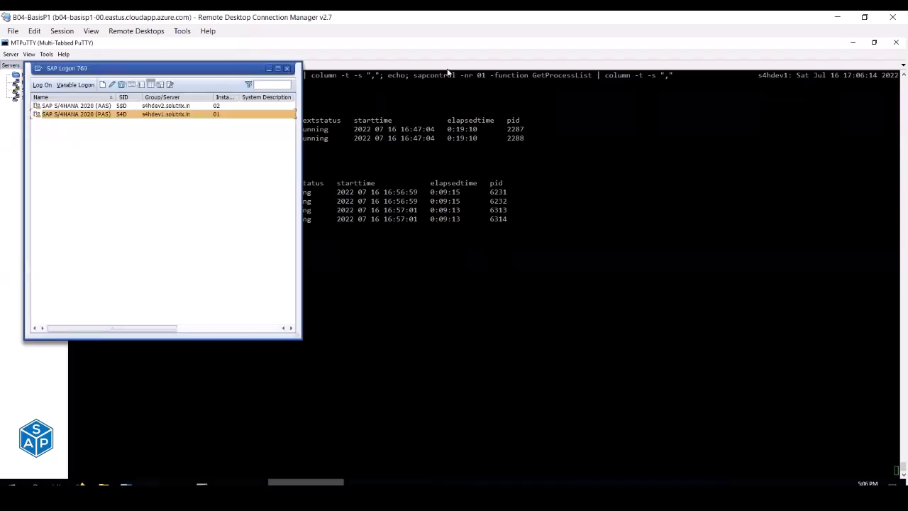
click(286, 68)
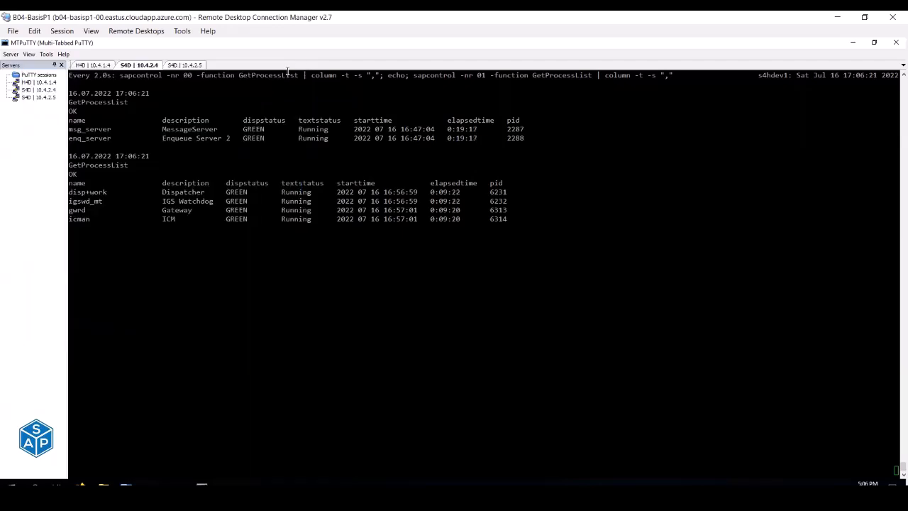
click(485, 108)
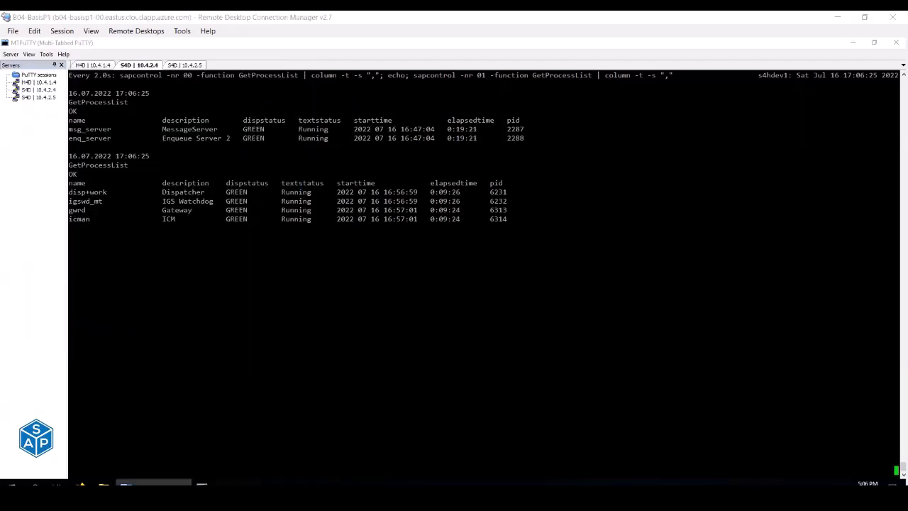
- Launch SAP Logon from the desktop and select the PAS (s4hdev1) and AAS (s4hdev2) entries
key(super+d)
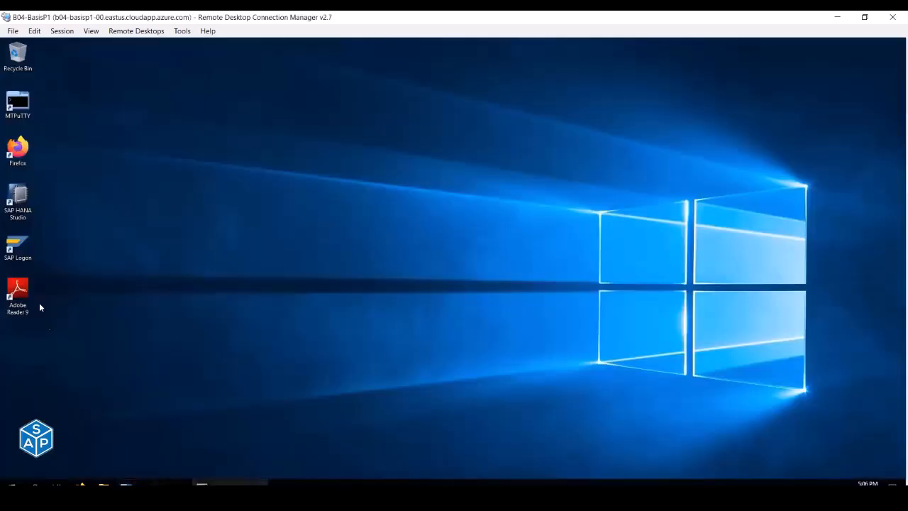
double_click(24, 245)
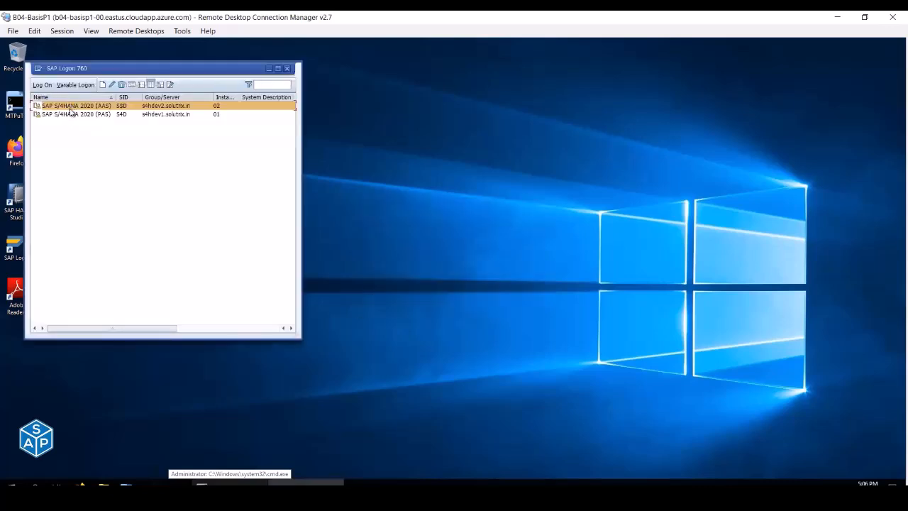
click(90, 115)
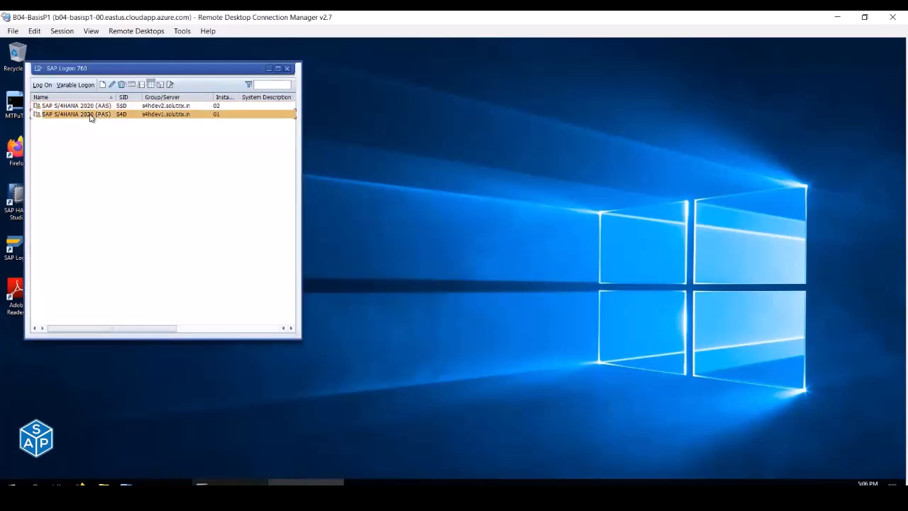
click(87, 107)
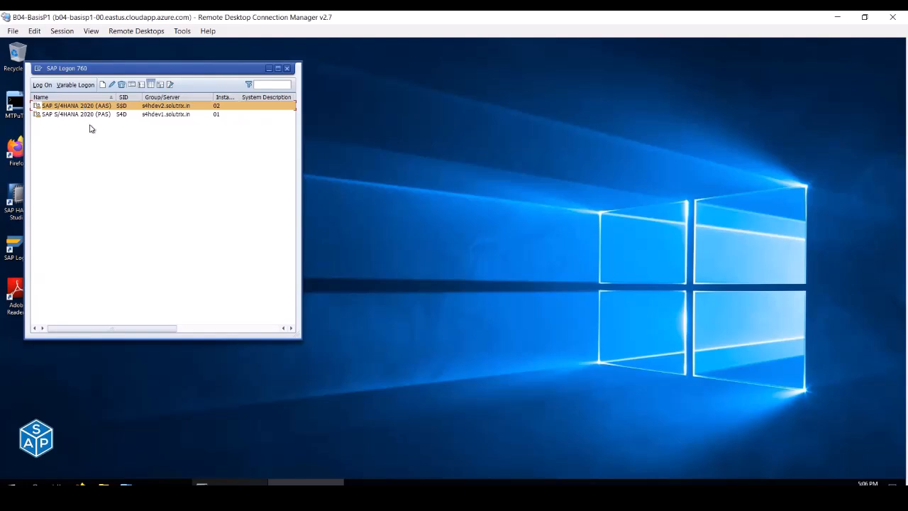
click(88, 115)
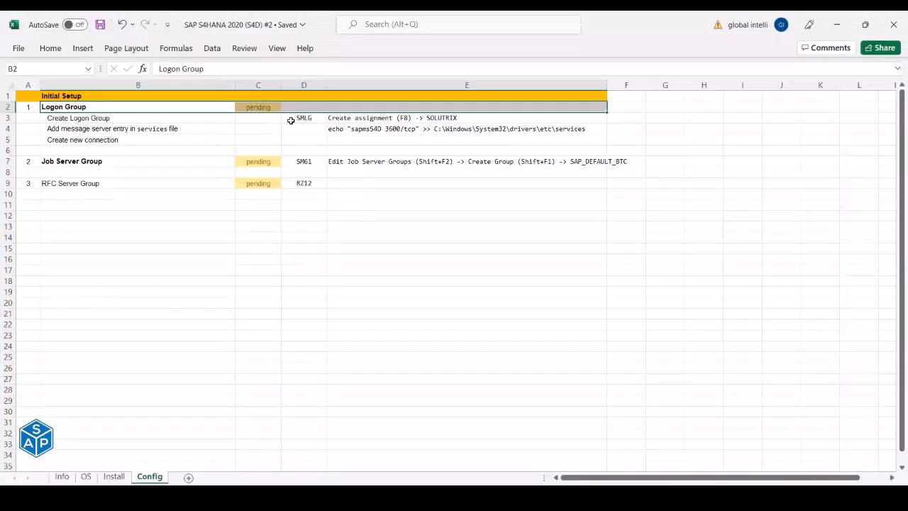
- Review the Create Logon Group step and the SMLG transaction code in the Excel notes
click(291, 120)
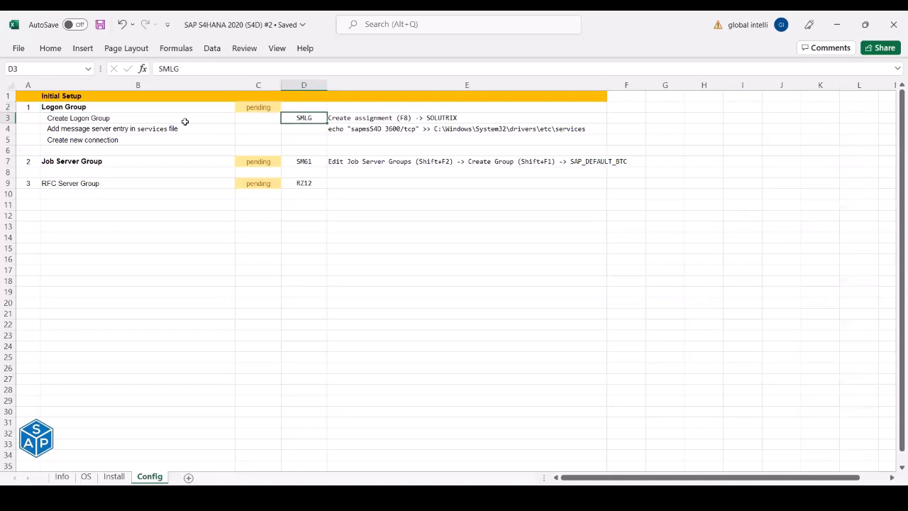
click(103, 118)
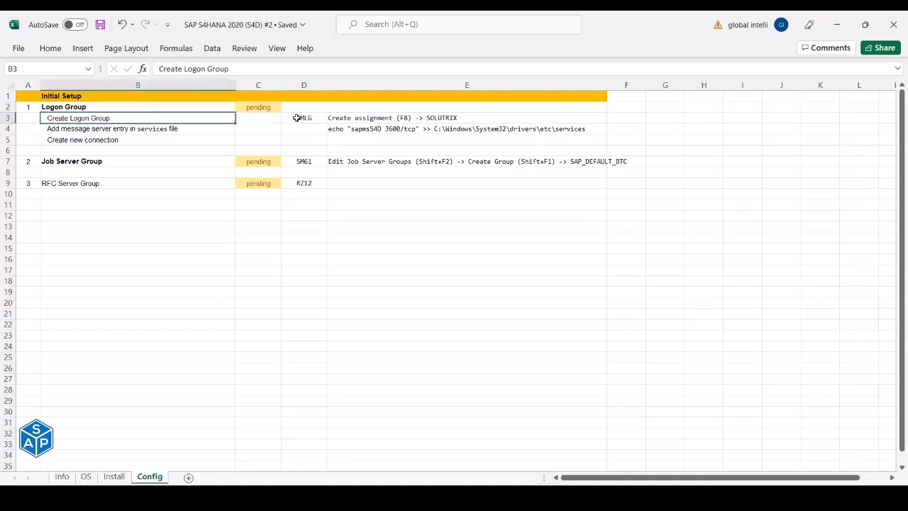
click(297, 118)
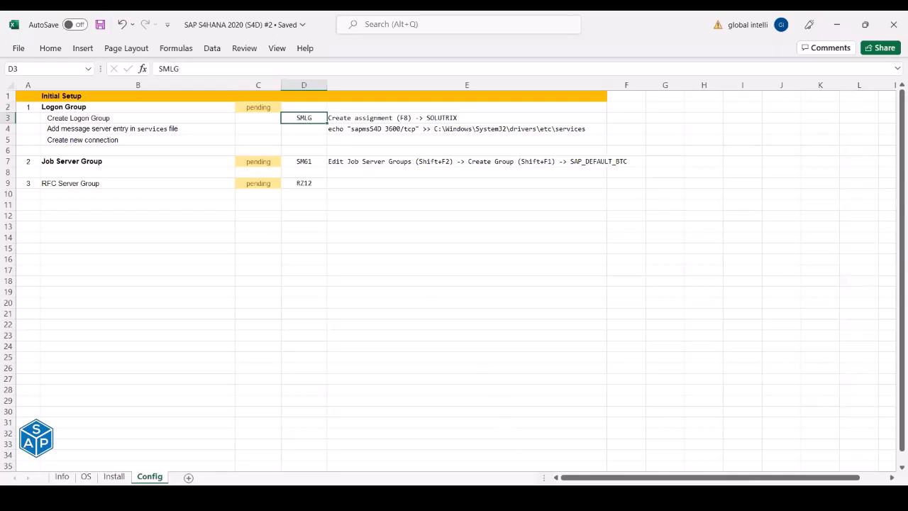
- Open the logon screen for the SAP S/4HANA 2020 (AAS) system on the remote desktop
key(alt+Tab)
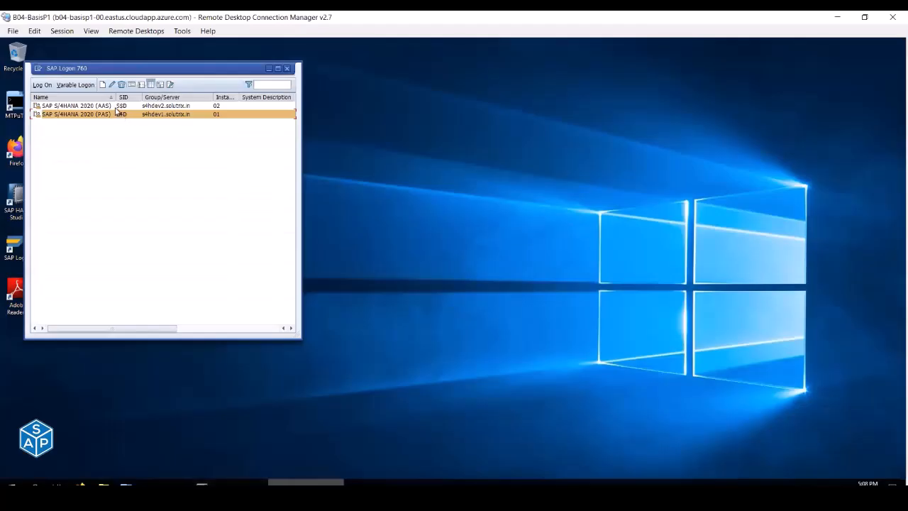
click(114, 107)
double_click(114, 108)
- Log on to s4hdev2 as the admin user from history and start transaction SMLG
text(TEST01)
key(Tab)
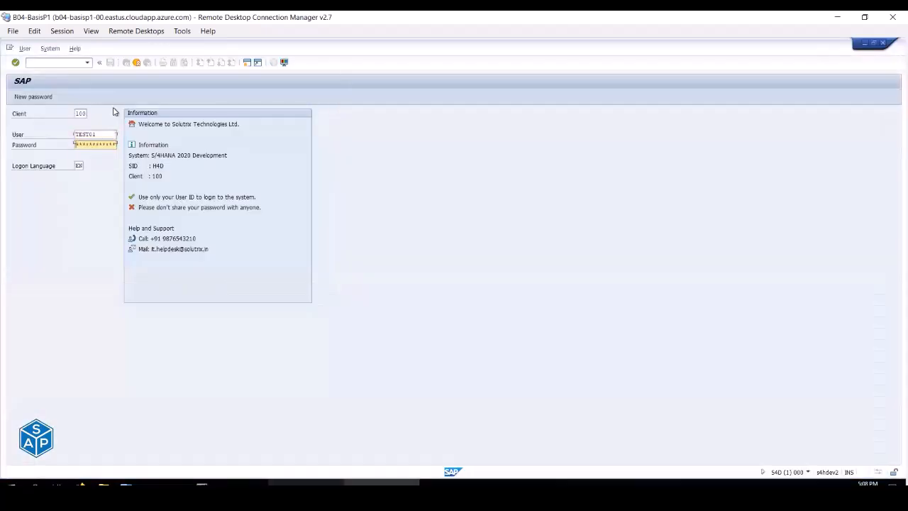
key(shift+Tab)
key(BackSpace)
key(Down)
key(Down)
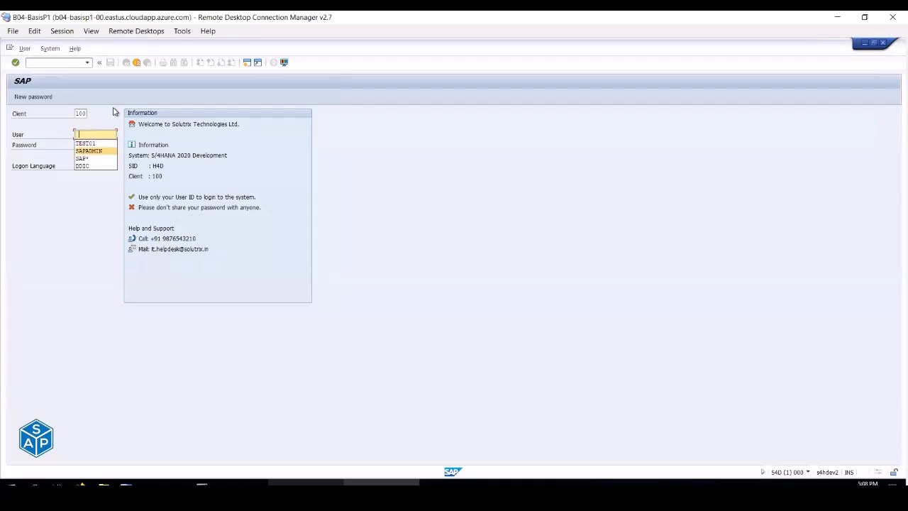
key(Tab)
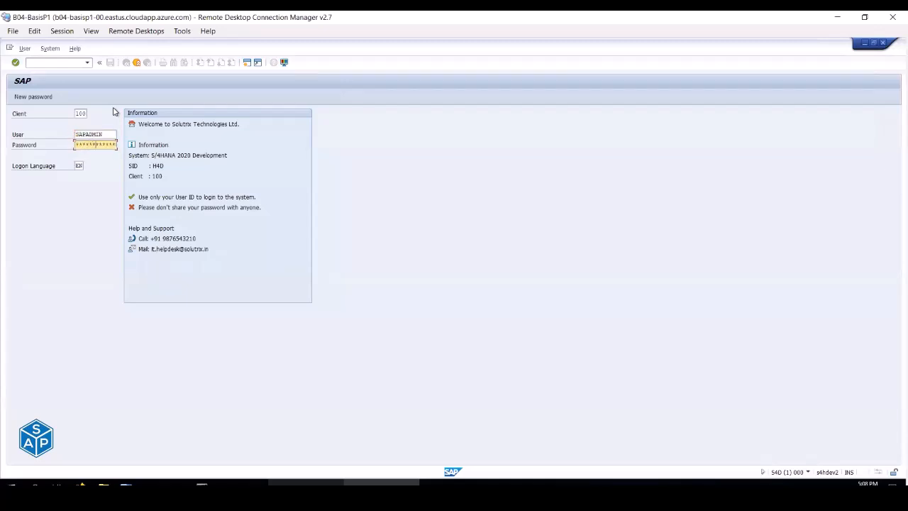
key(Return)
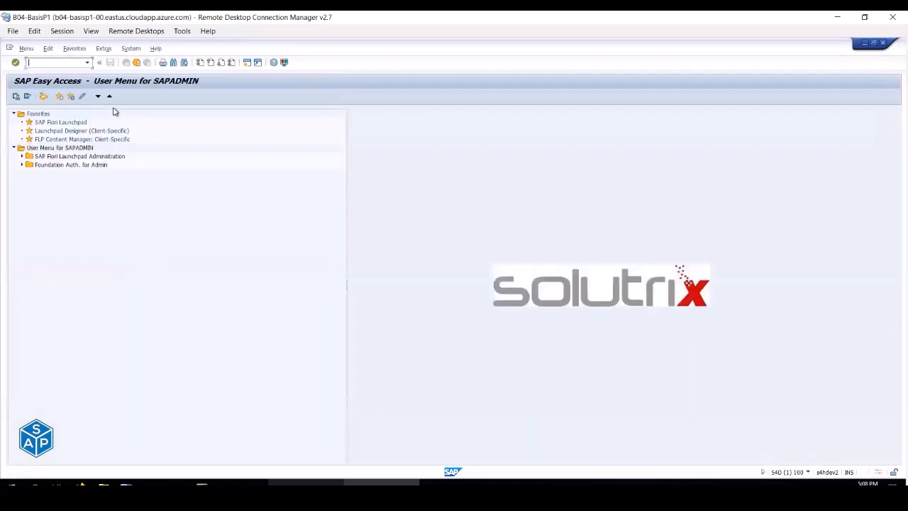
text(smlg)
key(Return)
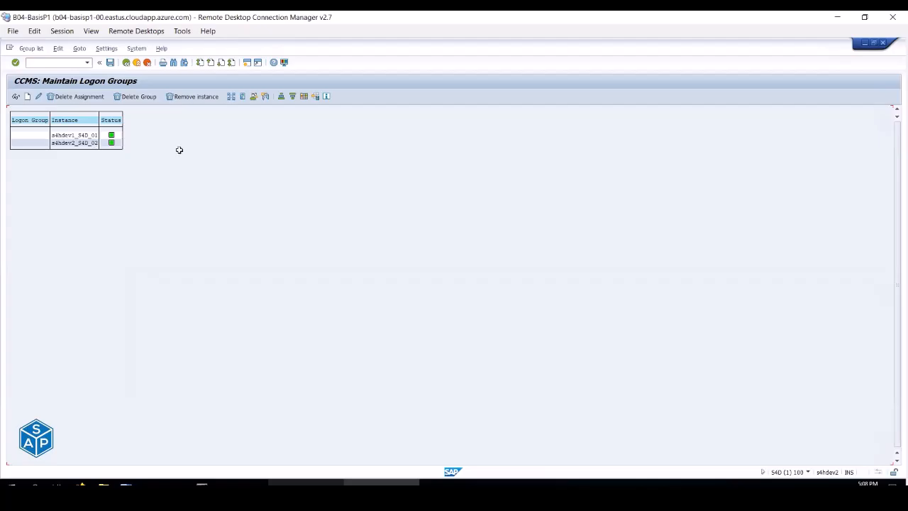
- Check the SMLG note in cell E3 and inspect the first instance's assignment without changes
key(alt+Tab)
click(349, 118)
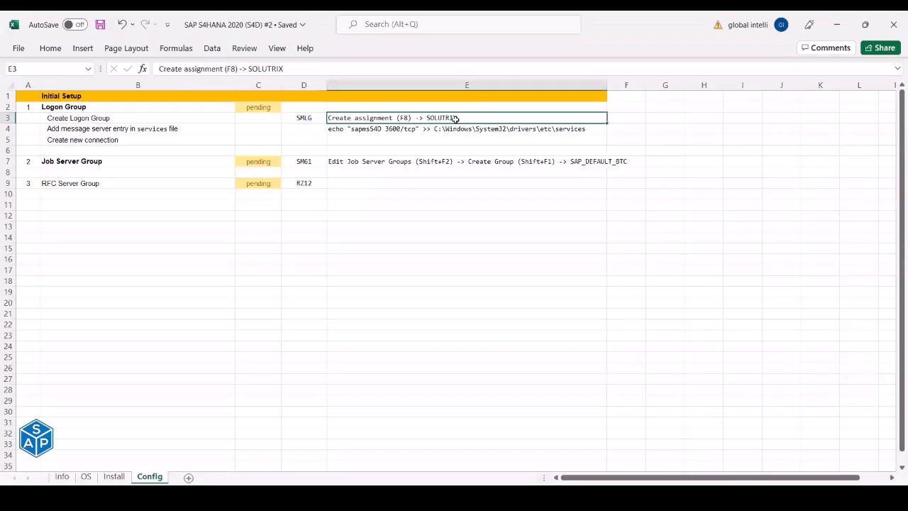
key(alt+Tab)
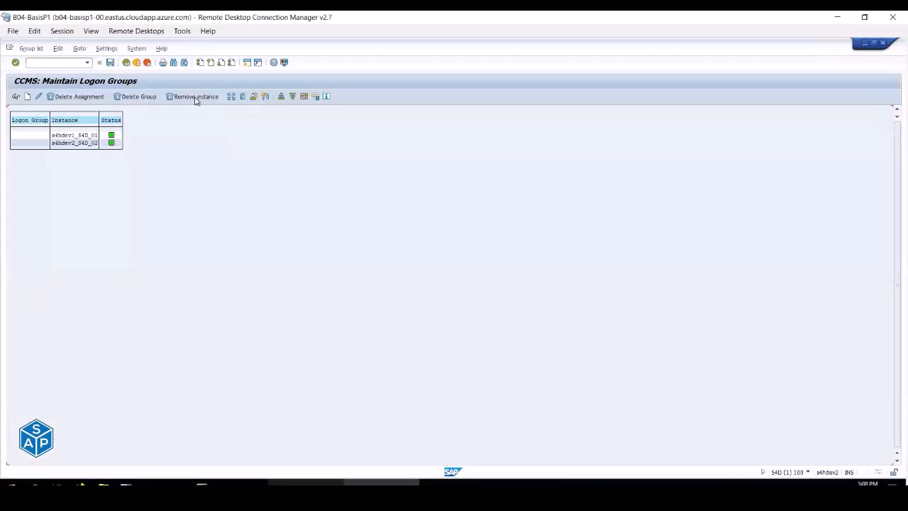
click(22, 137)
double_click(22, 137)
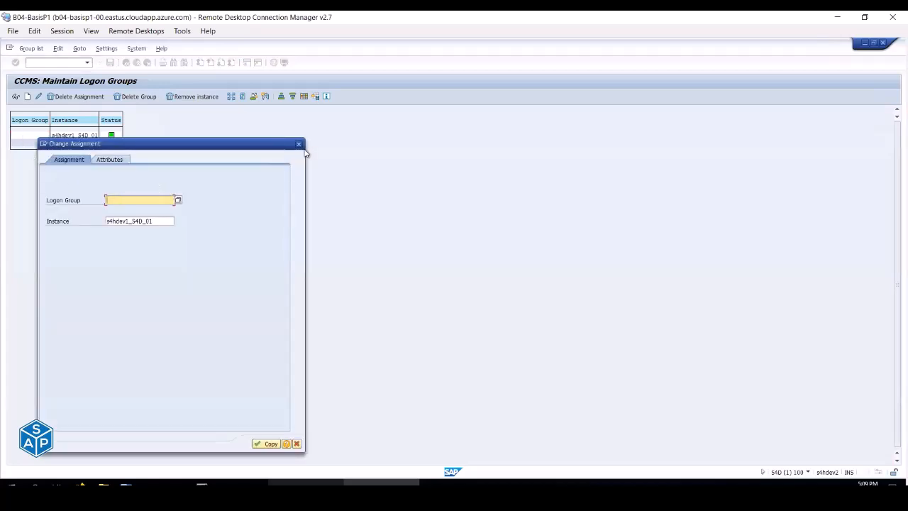
click(299, 144)
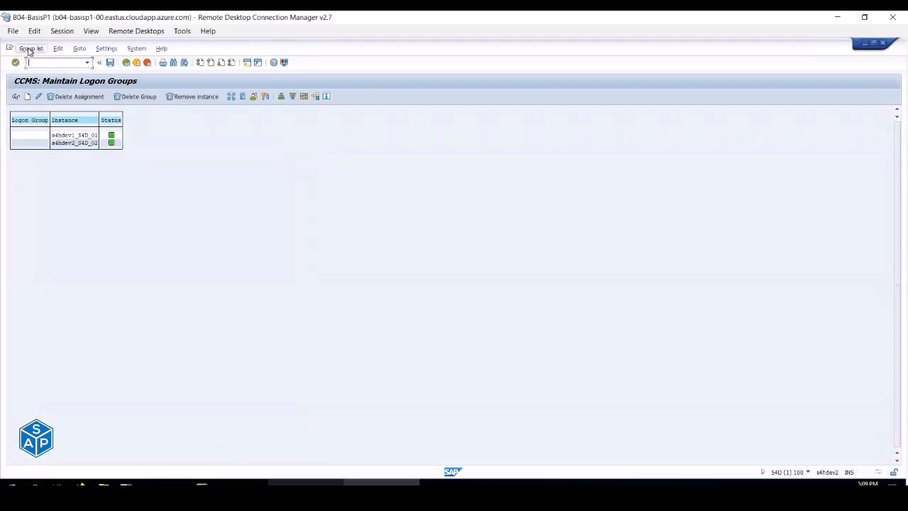
- Open a new Create Assignment form and copy the group name SOLUTRIX from the notes
click(31, 49)
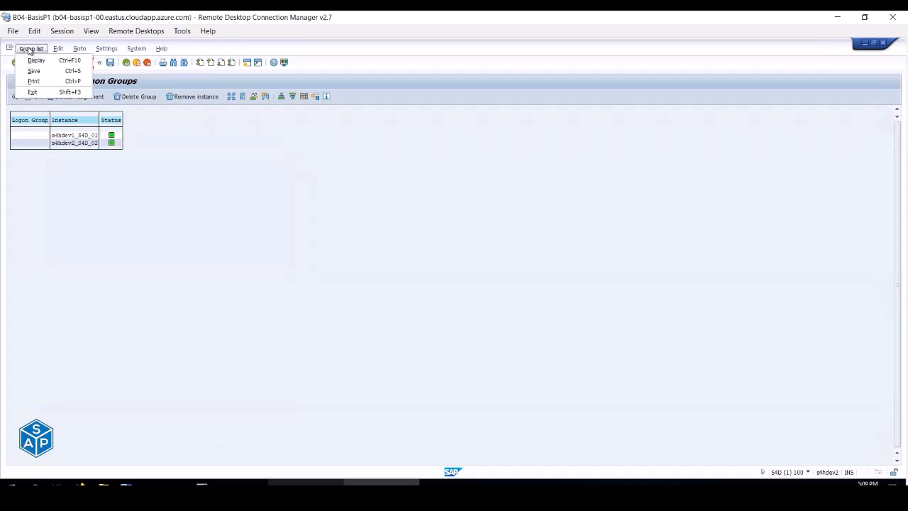
click(63, 50)
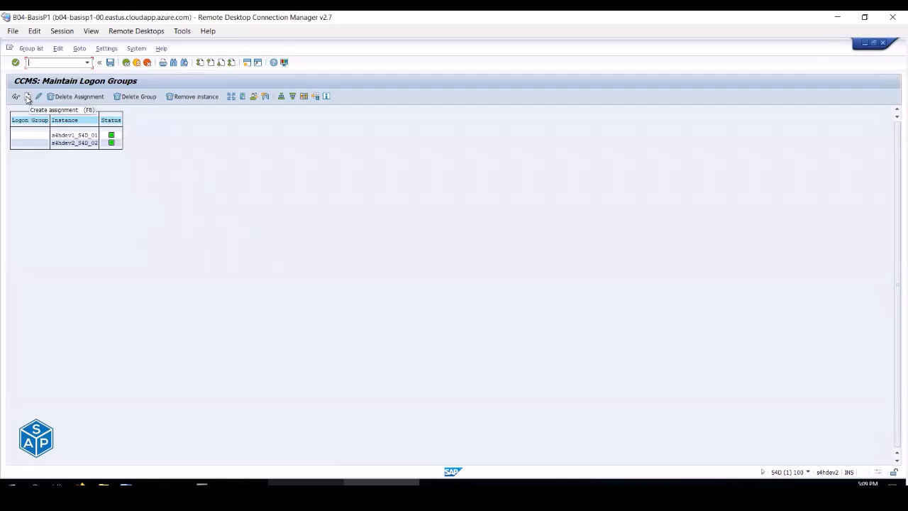
click(28, 98)
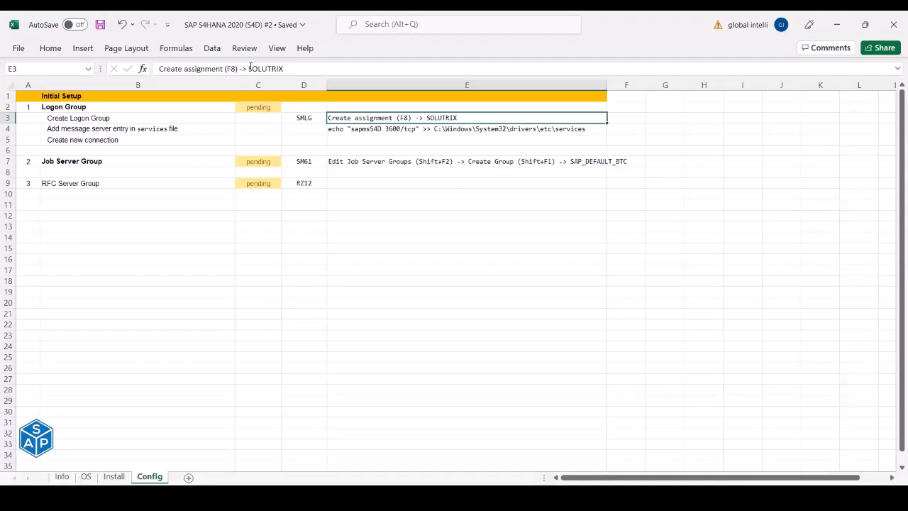
drag(249, 68, 301, 68)
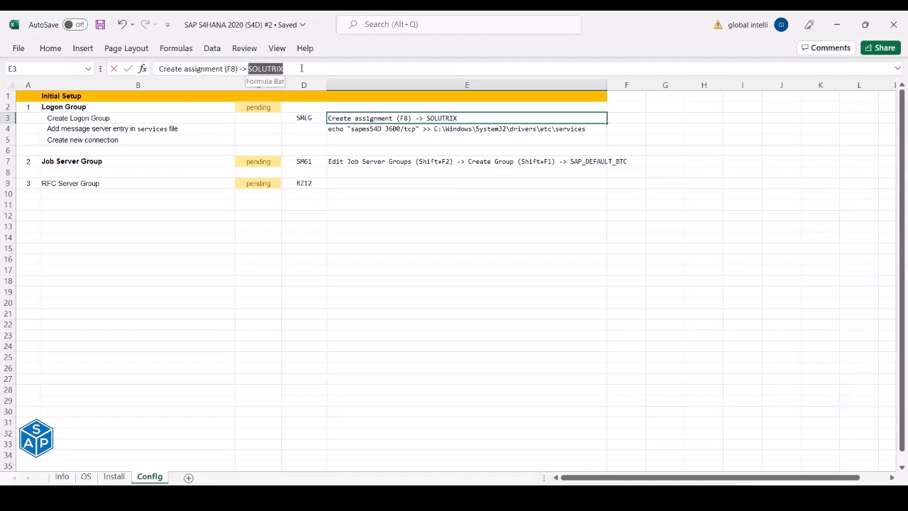
key(ctrl+c)
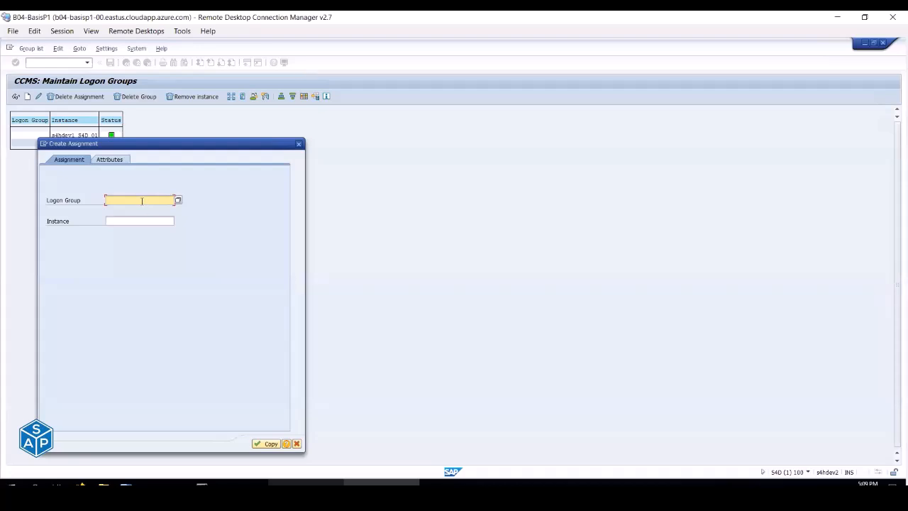
- Assign instance s4hdev1_S4D_01 to logon group SOLUTRIX by pasting the name and picking the instance
key(ctrl+v)
click(135, 221)
click(179, 223)
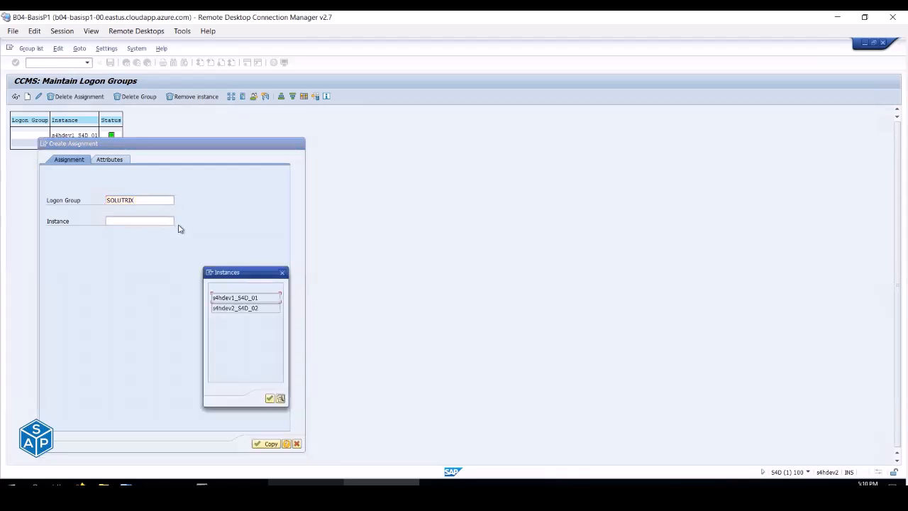
double_click(241, 298)
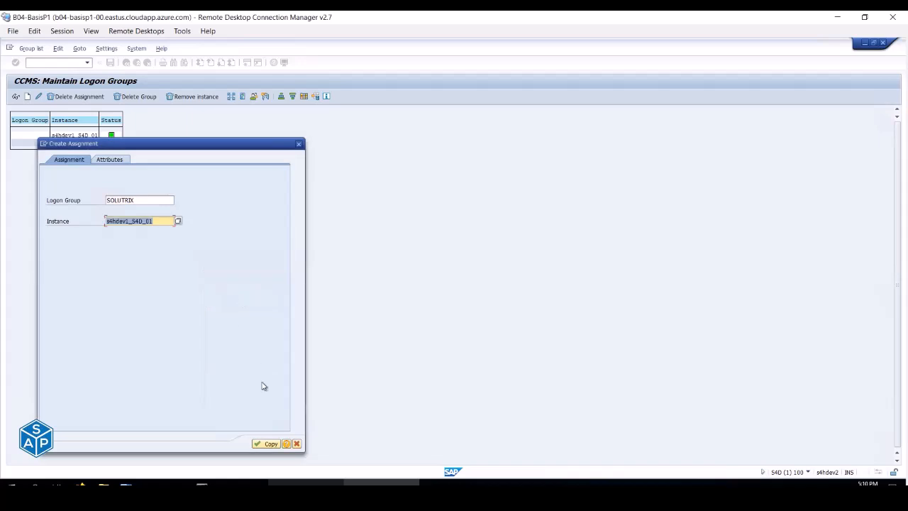
click(270, 444)
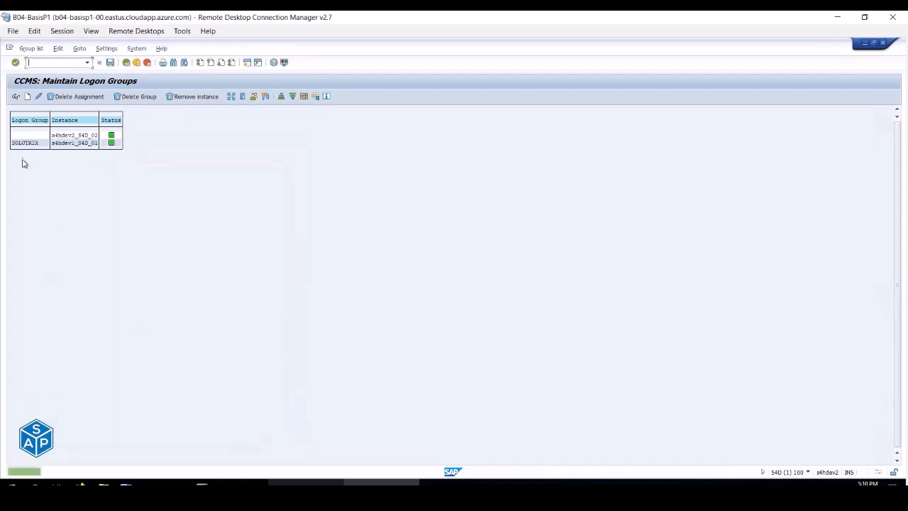
- Assign instance s4hdev2_S4D_02 to logon group SOLUTRIX, picking the name from field history
click(79, 144)
click(27, 144)
double_click(28, 135)
click(128, 200)
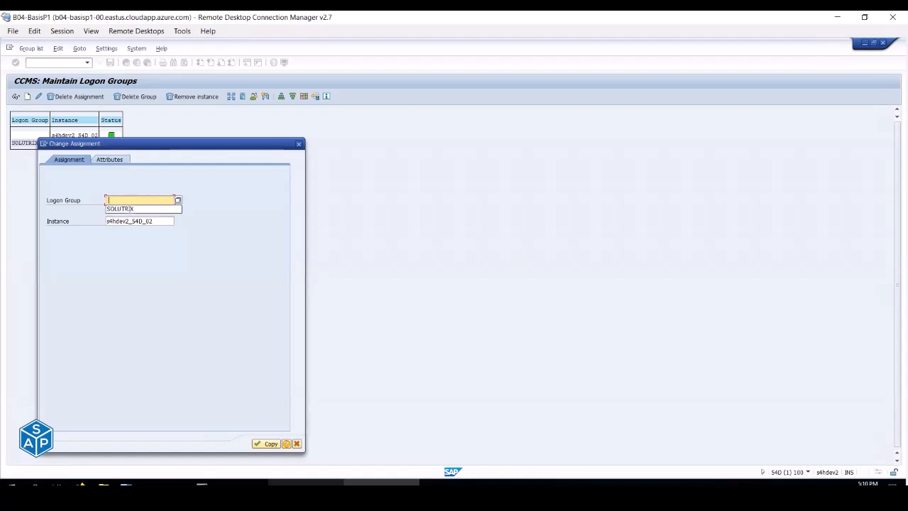
click(131, 210)
click(267, 443)
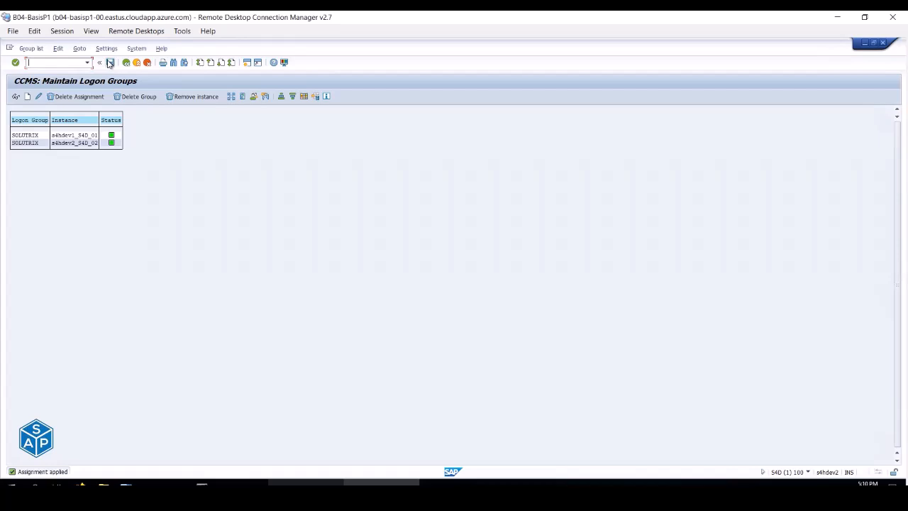
- Save the logon group assignments and bring the Excel notes to the front
click(110, 64)
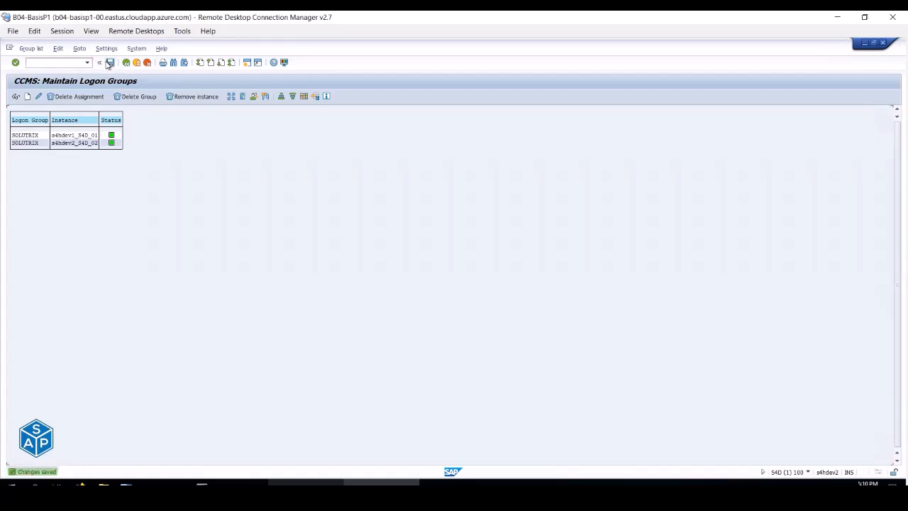
key(alt+Tab)
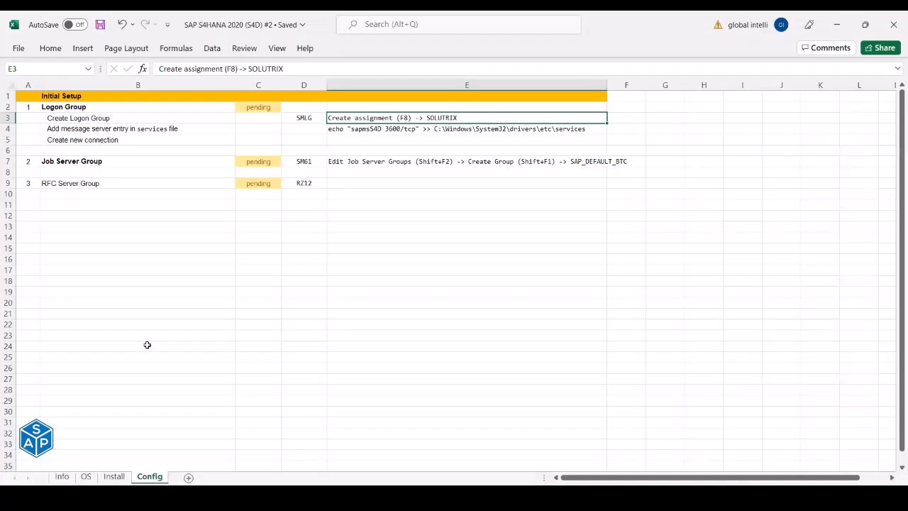
key(alt+Tab)
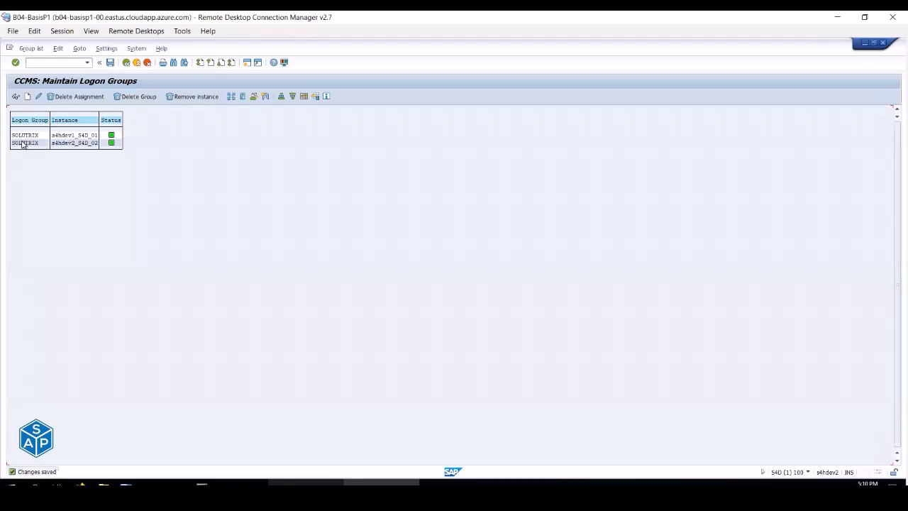
click(317, 497)
- Start a new user-specified SAP Logon entry using Group/Server Selection
click(330, 441)
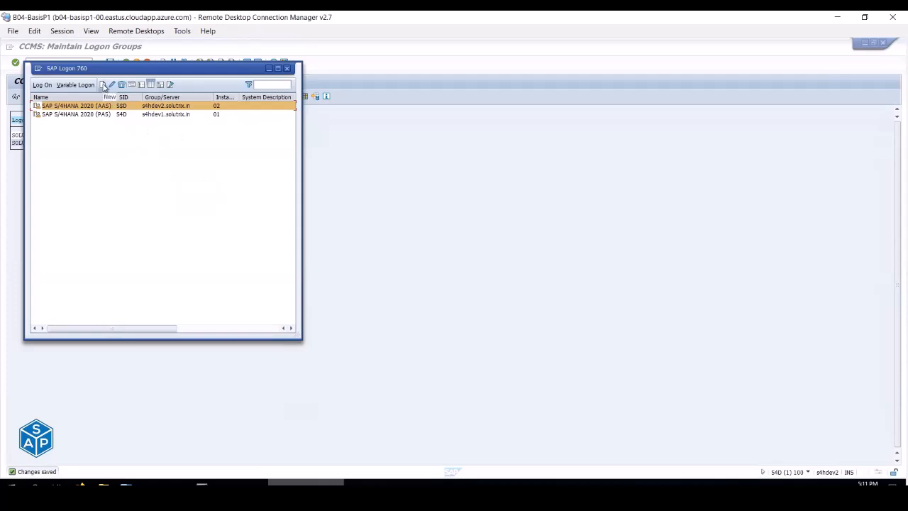
click(104, 85)
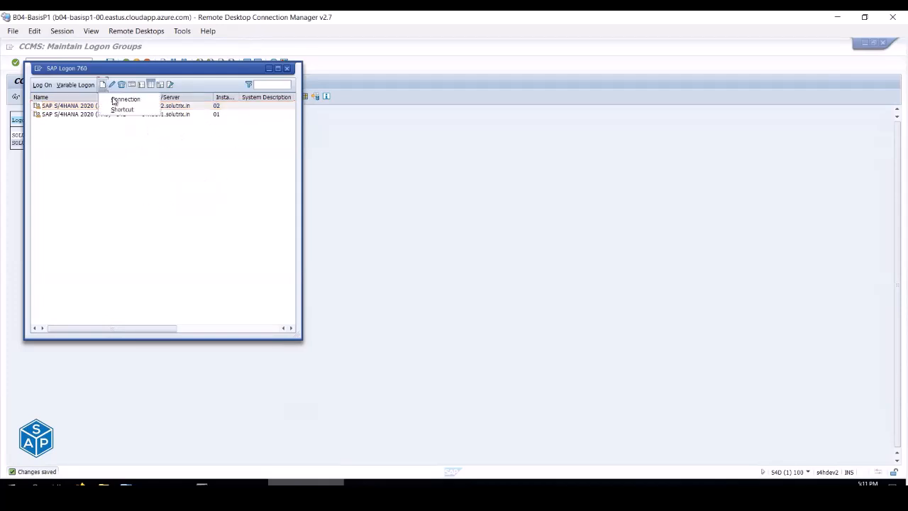
click(118, 99)
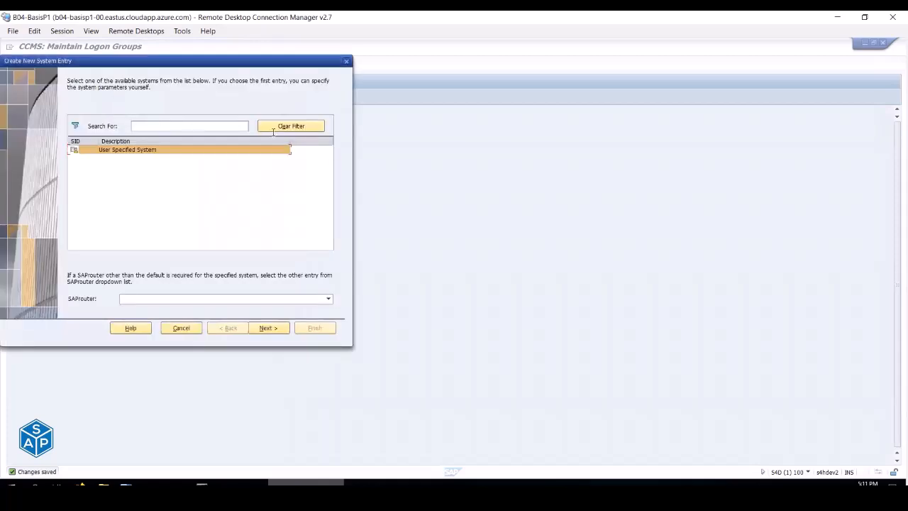
click(268, 329)
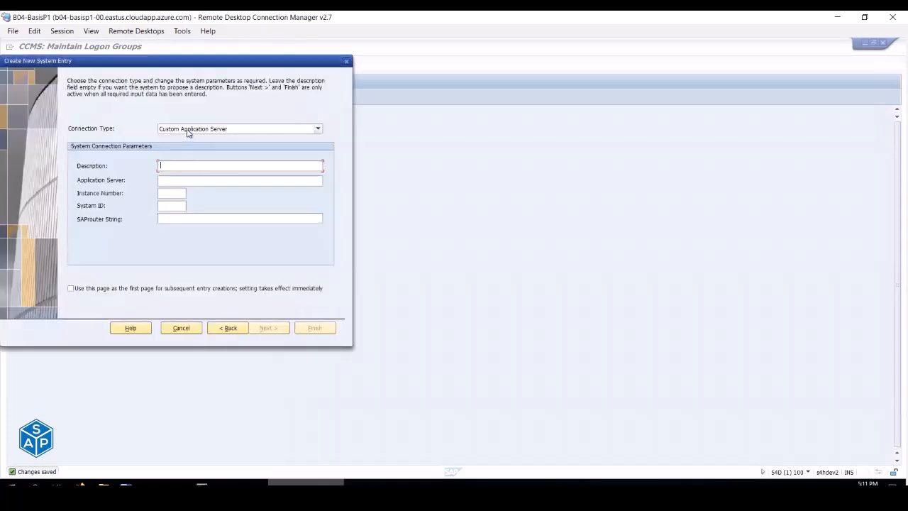
click(190, 130)
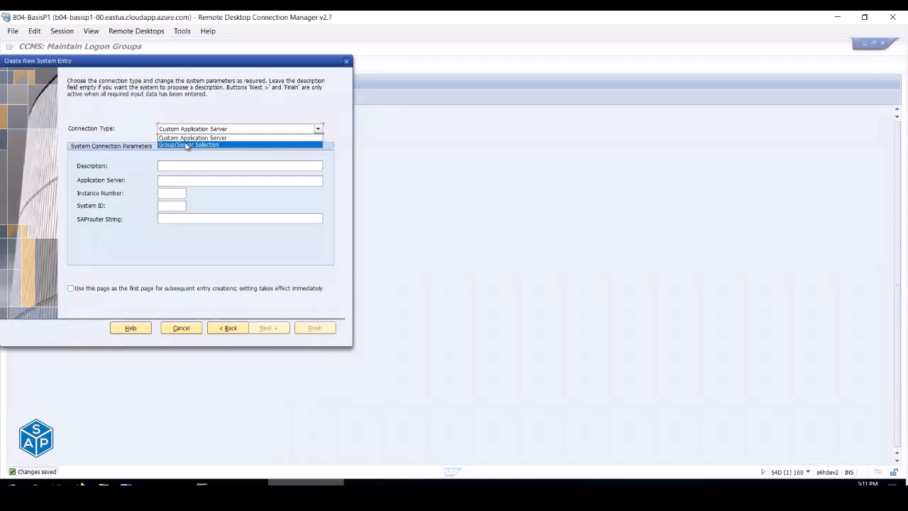
click(187, 145)
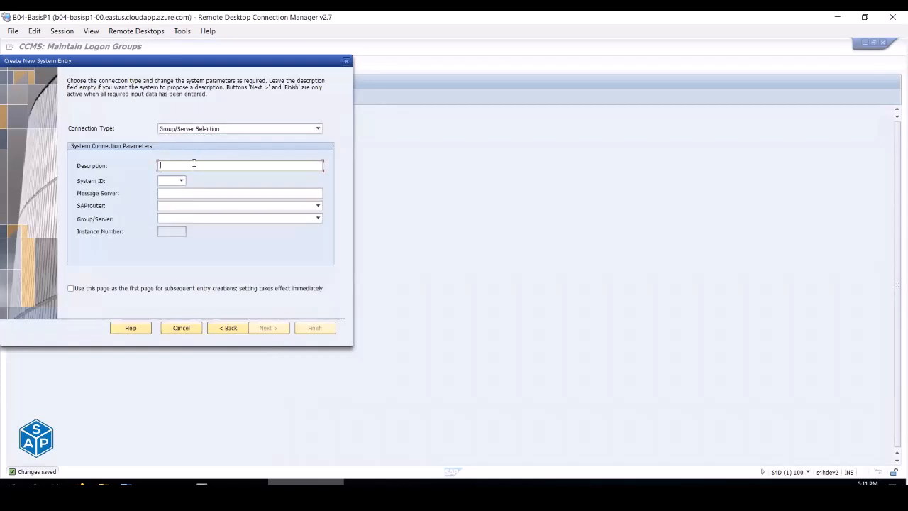
- Enter the description 'SAP S/4HANA 2020' and System ID S4D
text(AP)
drag(202, 61, 414, 127)
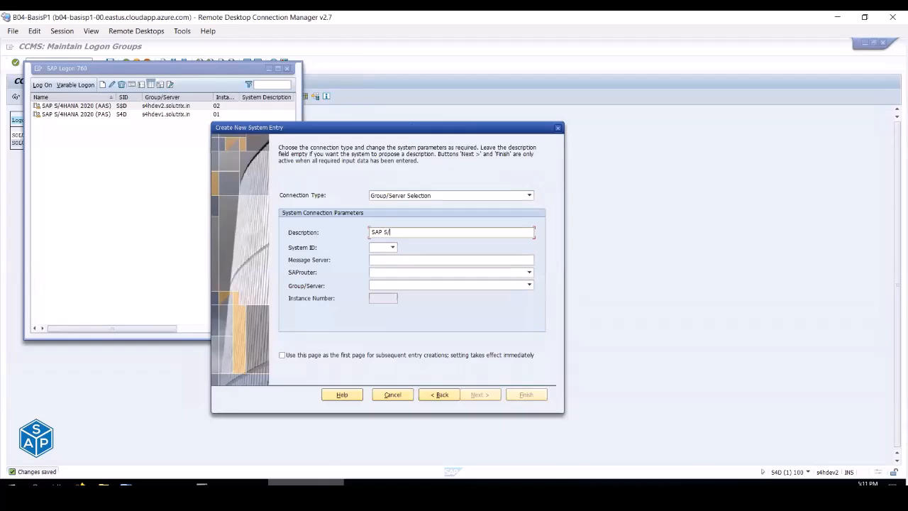
text(S/4hANA)
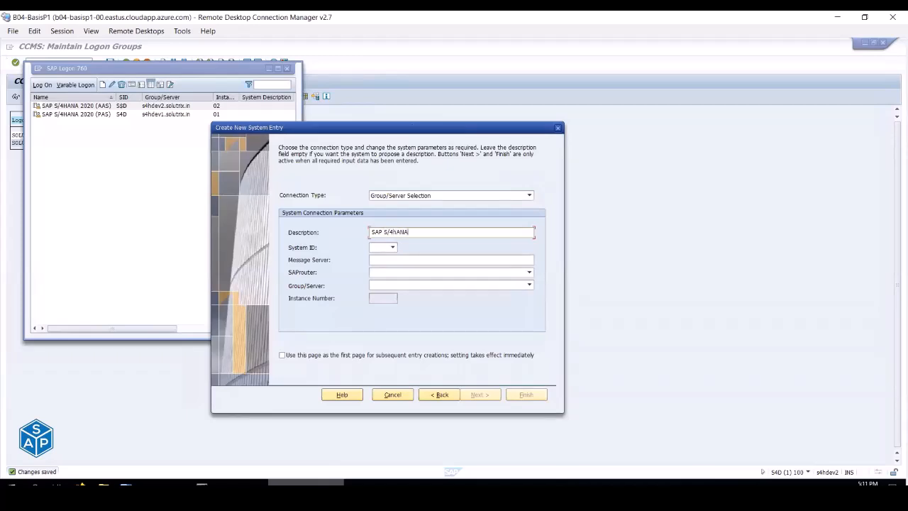
key(BackSpace)
key(BackSpace)
text(HANA 2020)
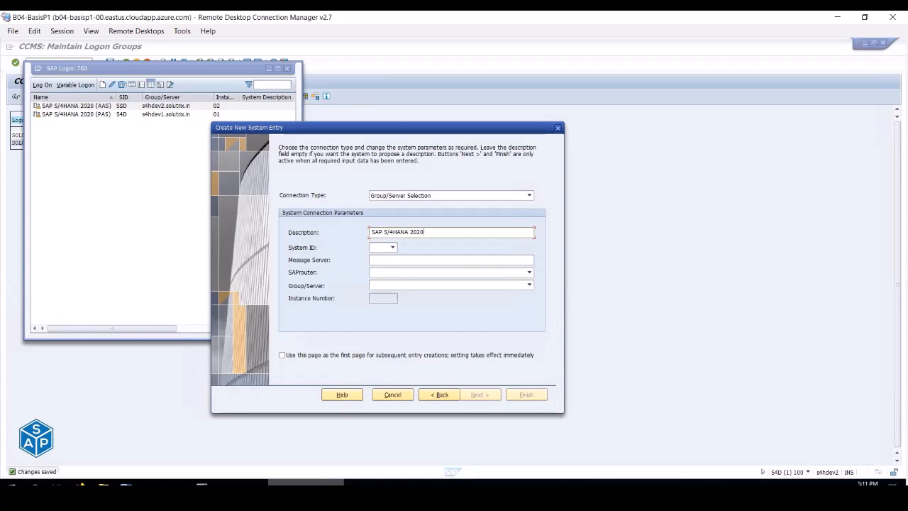
click(394, 248)
click(381, 249)
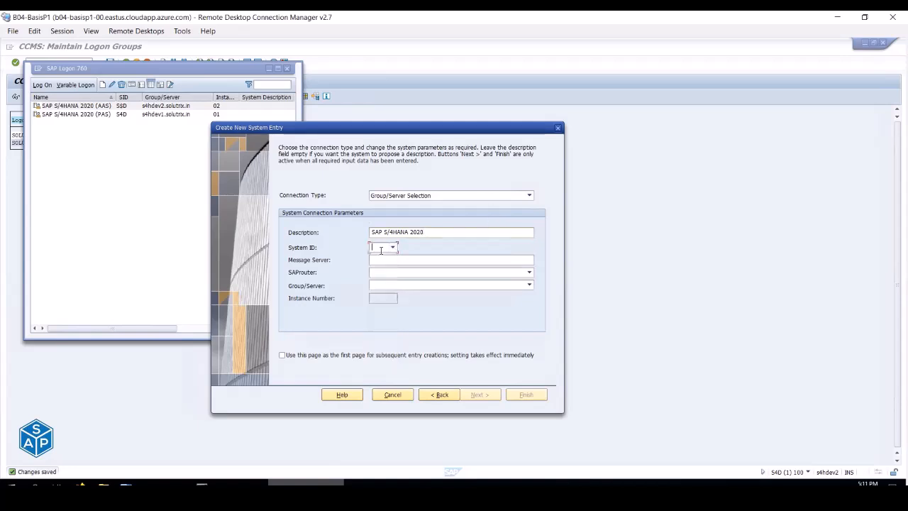
text(S)
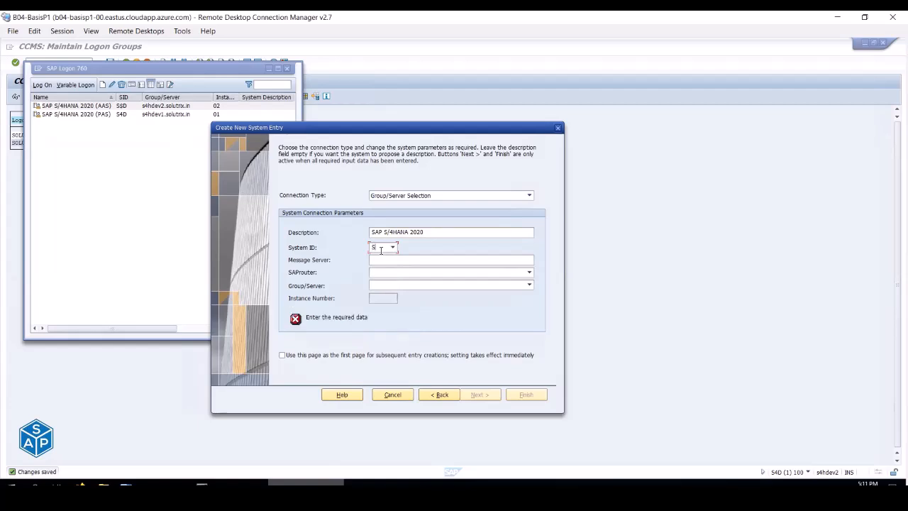
text(4D)
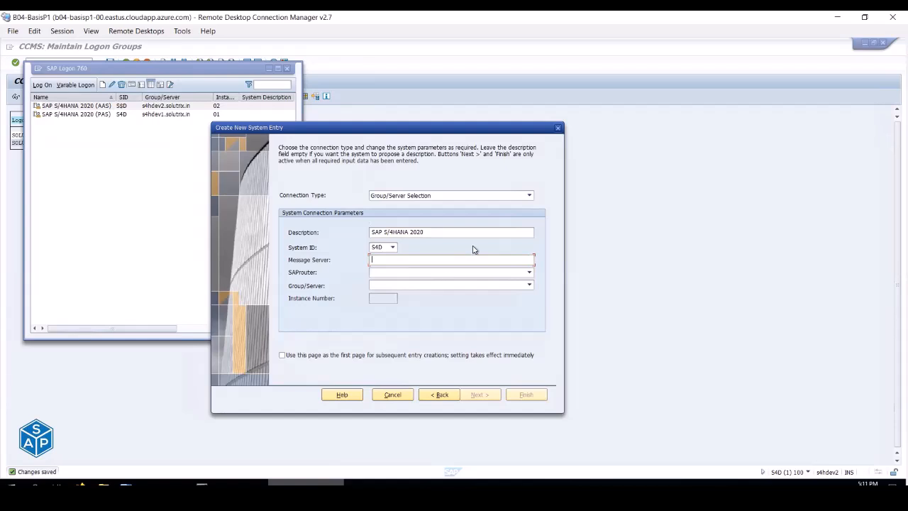
- Set message server s4hdev1.solutrix.in:3600 so group SOLUTRIX fills in, then finish the entry
text(s4hdev1)
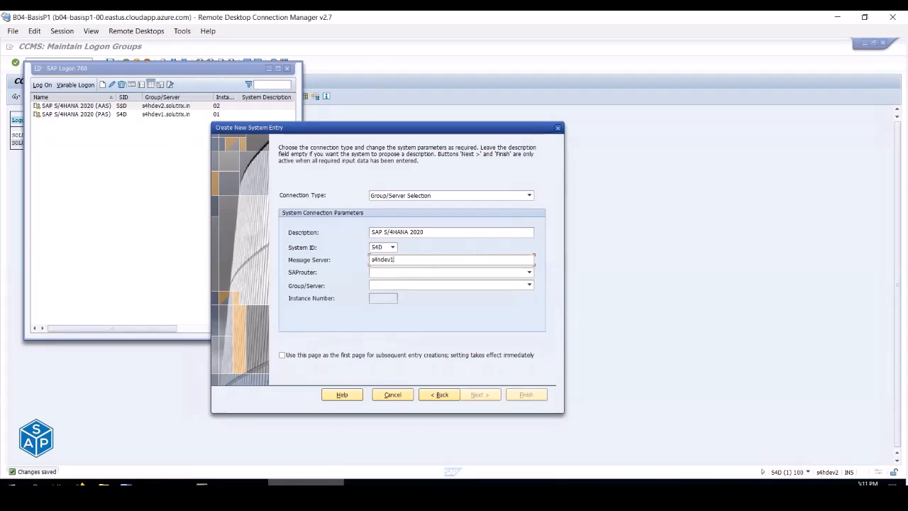
text(.solutrix.in)
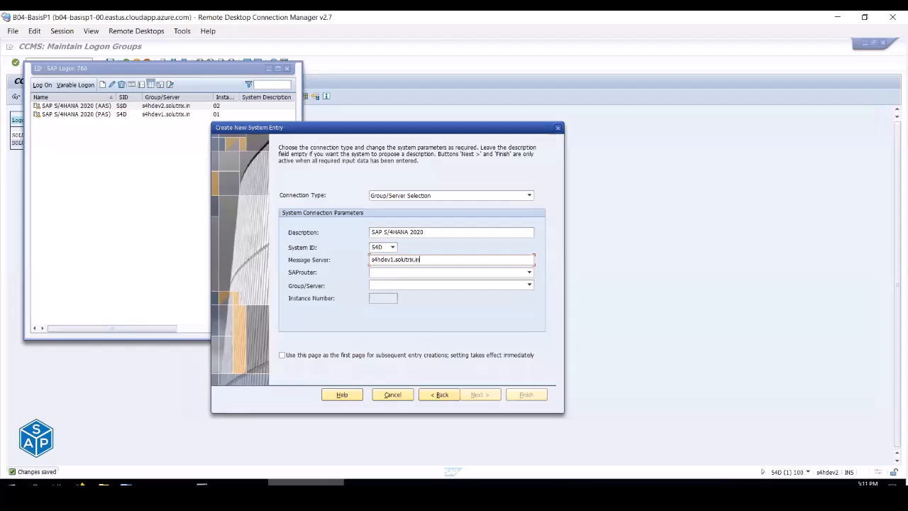
text(:)
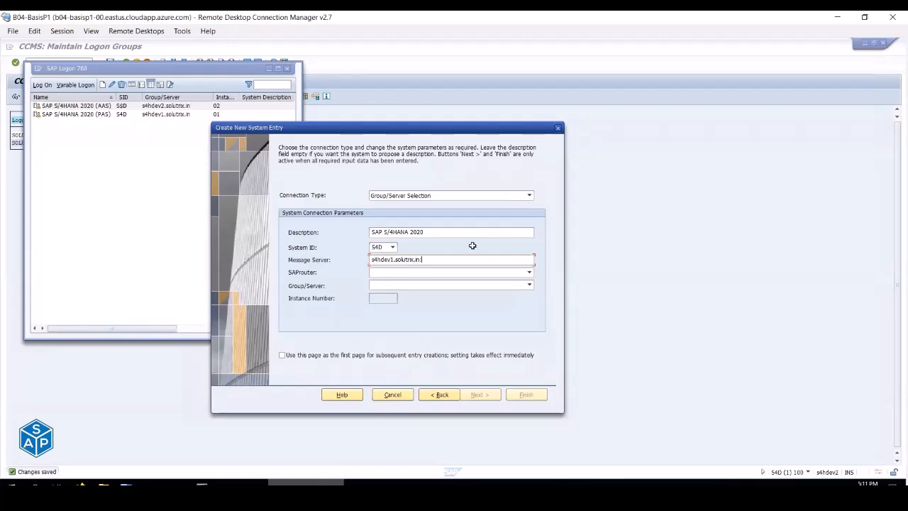
key(alt+Tab)
key(alt+Tab)
text(3600)
key(Tab)
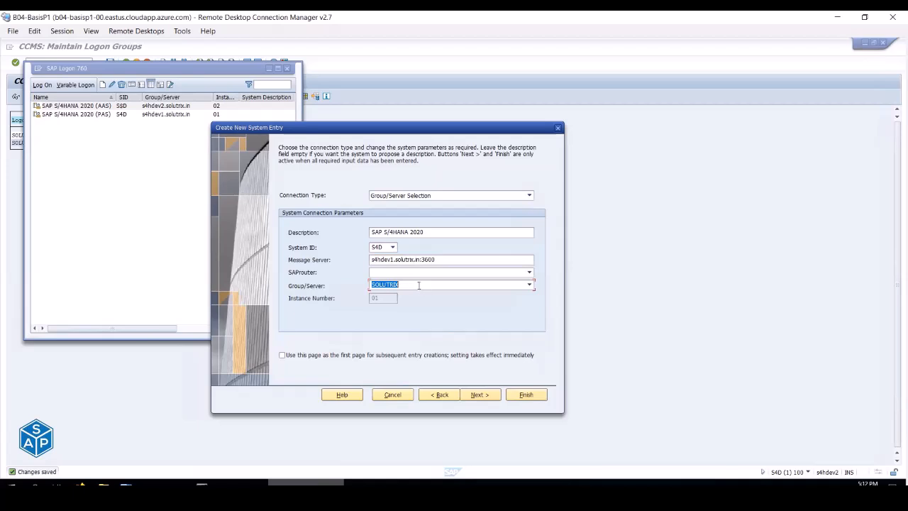
click(525, 396)
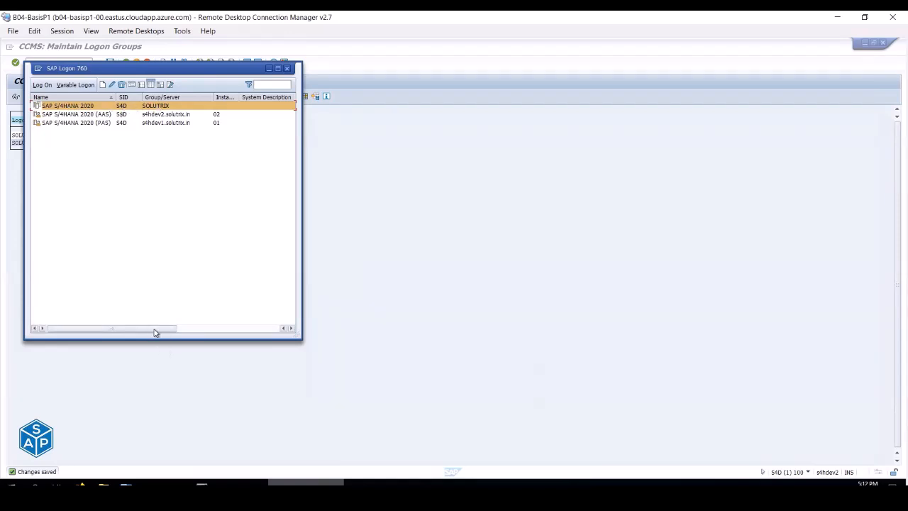
- Check the new entry's message server, then open the SAP S/4HANA 2020 logon screen for client 100
drag(154, 331, 231, 329)
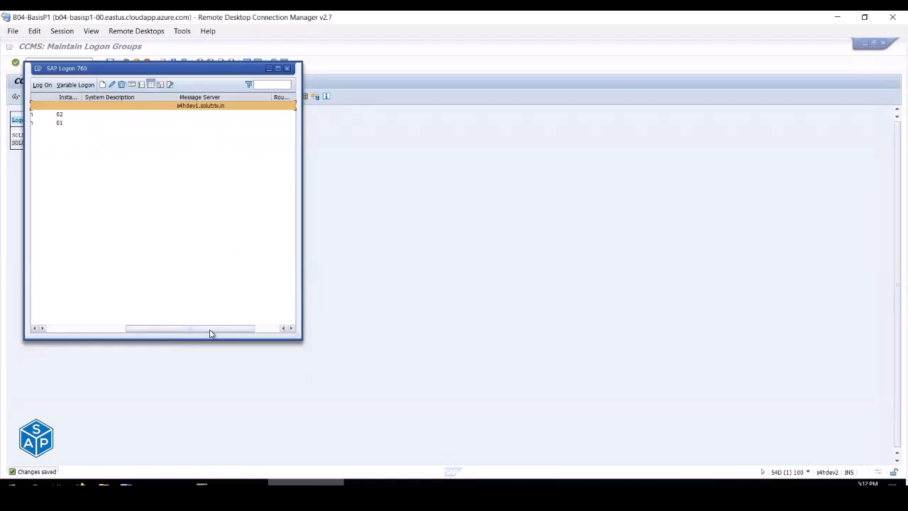
drag(211, 330, 99, 330)
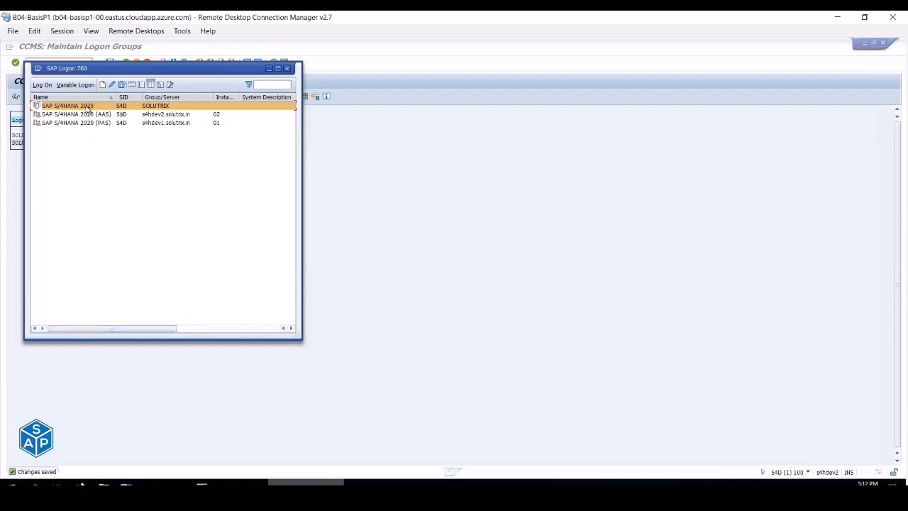
double_click(85, 105)
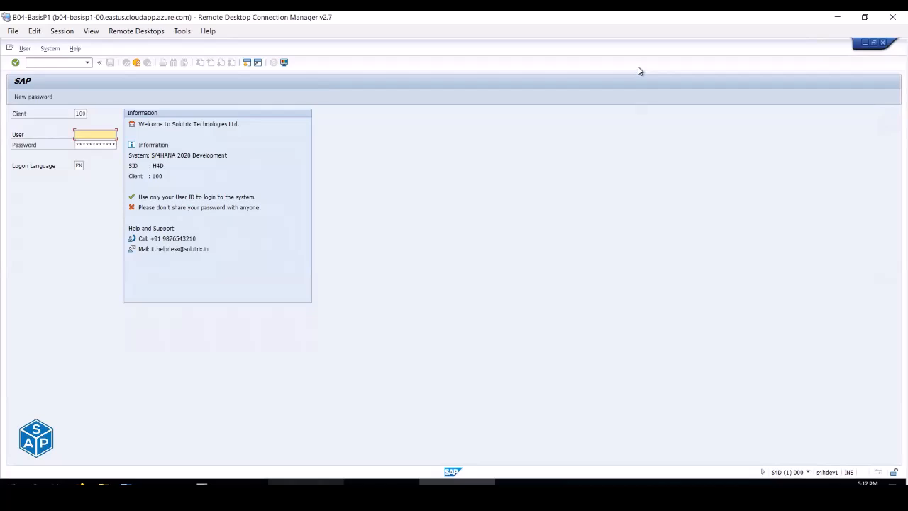
drag(812, 462, 843, 482)
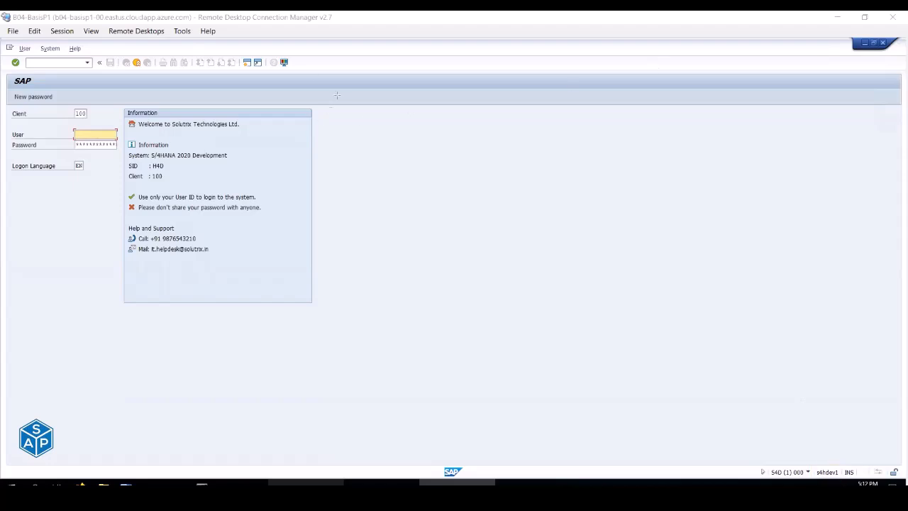
click(80, 134)
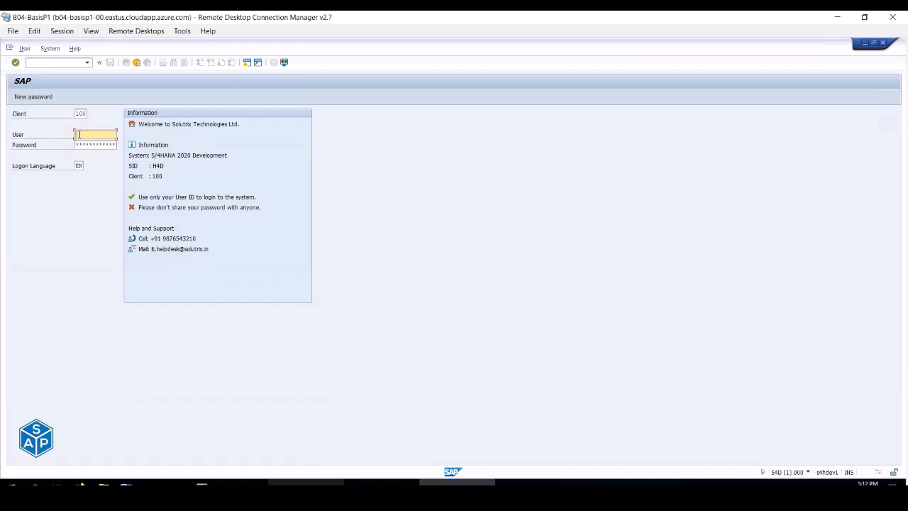
- Log on as the admin user through the new SAP S/4HANA 2020 entry
click(79, 134)
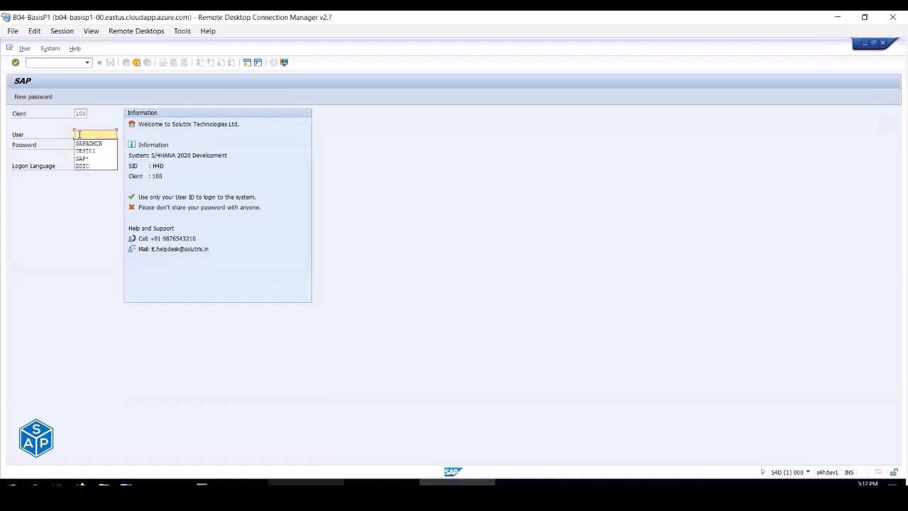
key(Down)
key(Return)
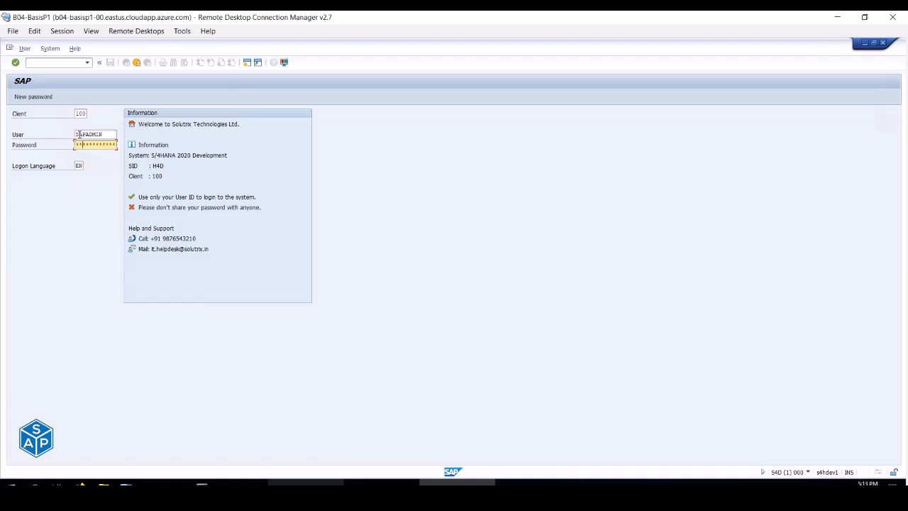
key(Return)
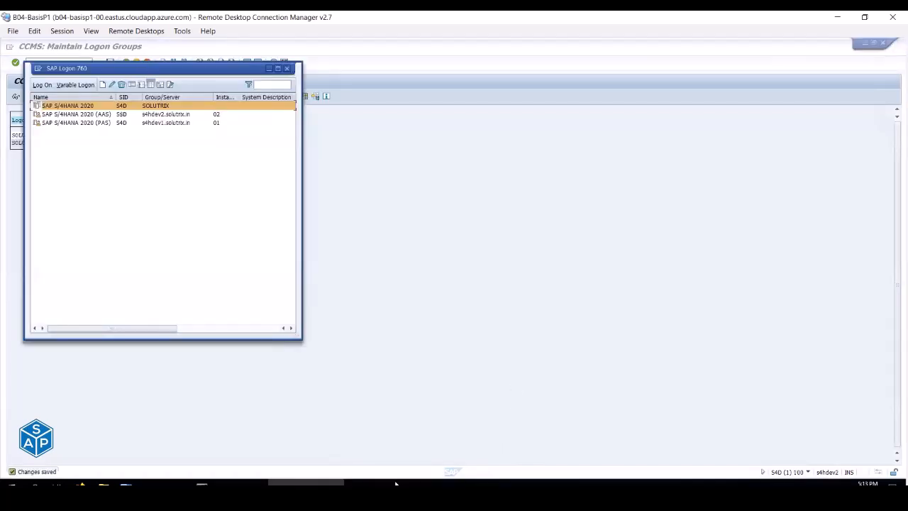
- Log off the earlier CCMS session and log on again as admin via the group entry
click(396, 484)
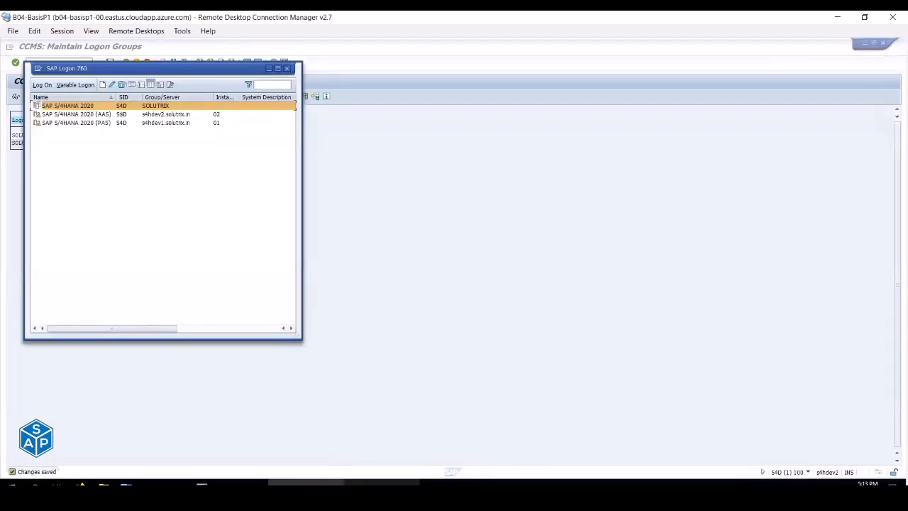
click(138, 63)
click(138, 63)
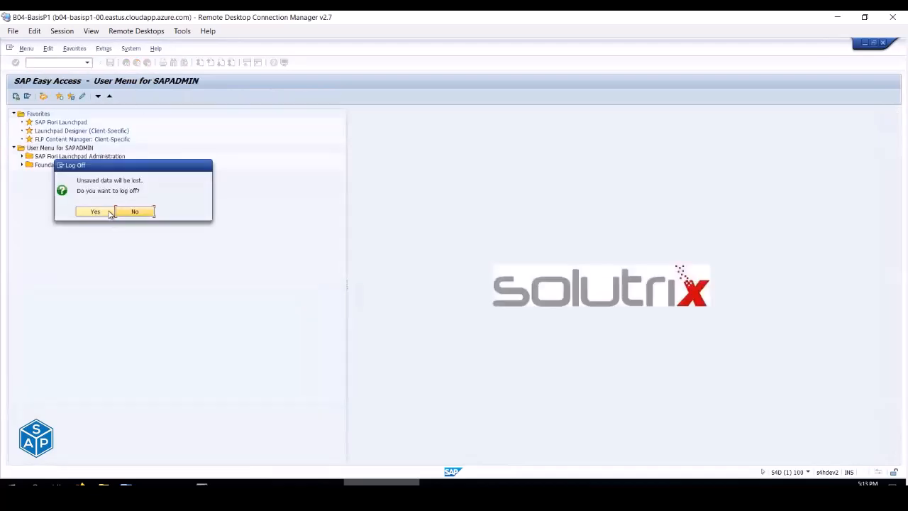
click(94, 212)
double_click(91, 108)
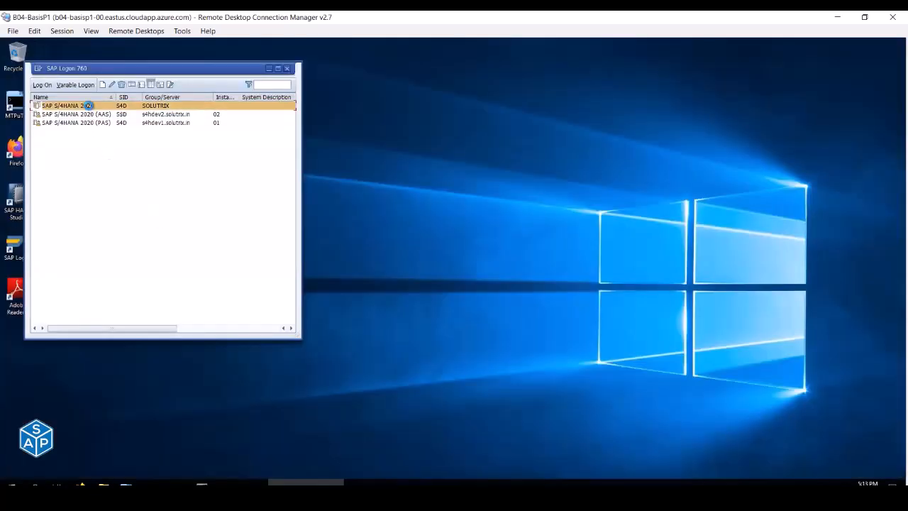
key(Down)
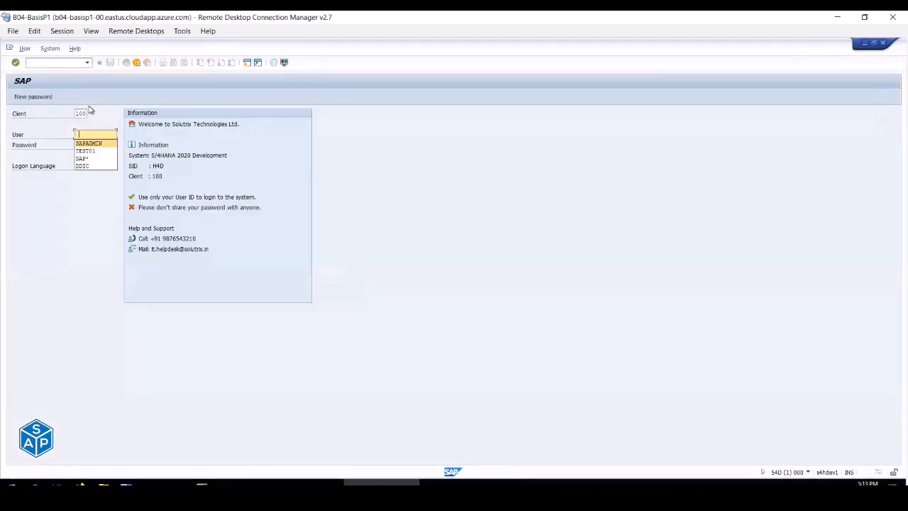
key(Tab)
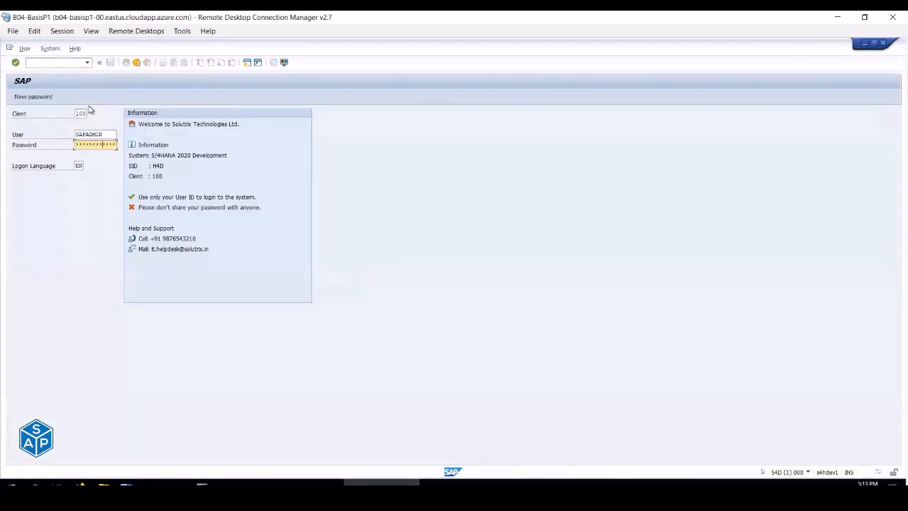
key(Return)
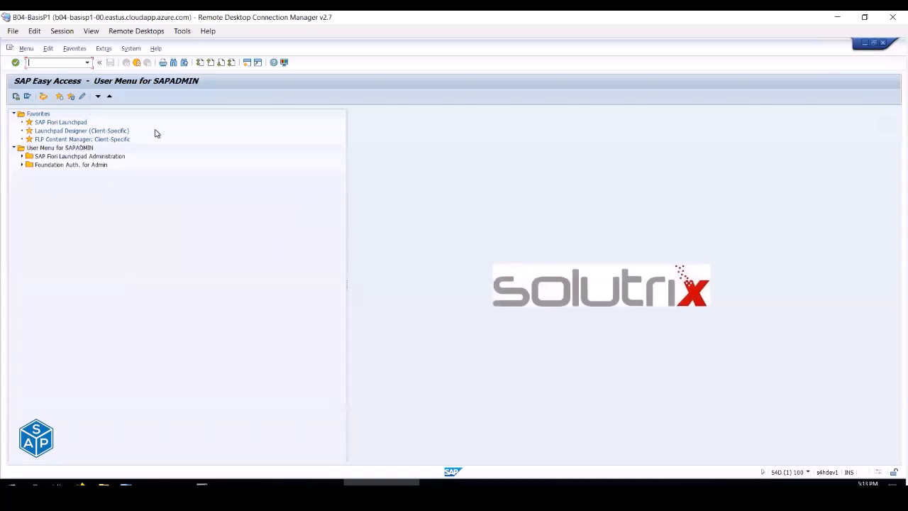
- Enter SL08, then SM04 to list the logged-on users
text(sl08)
key(Return)
text(sm04)
key(Return)
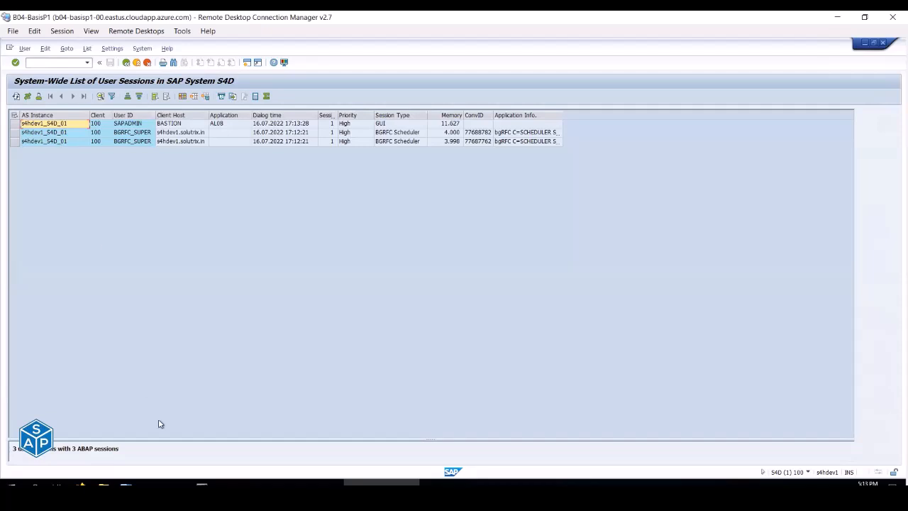
- Log on a second time as admin via the S/4HANA 2020 group entry, keeping the other logon
click(306, 484)
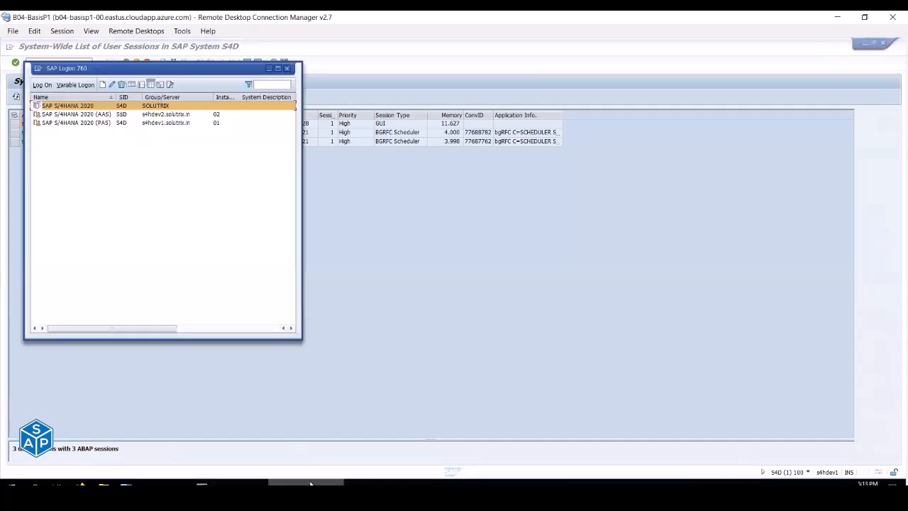
double_click(94, 106)
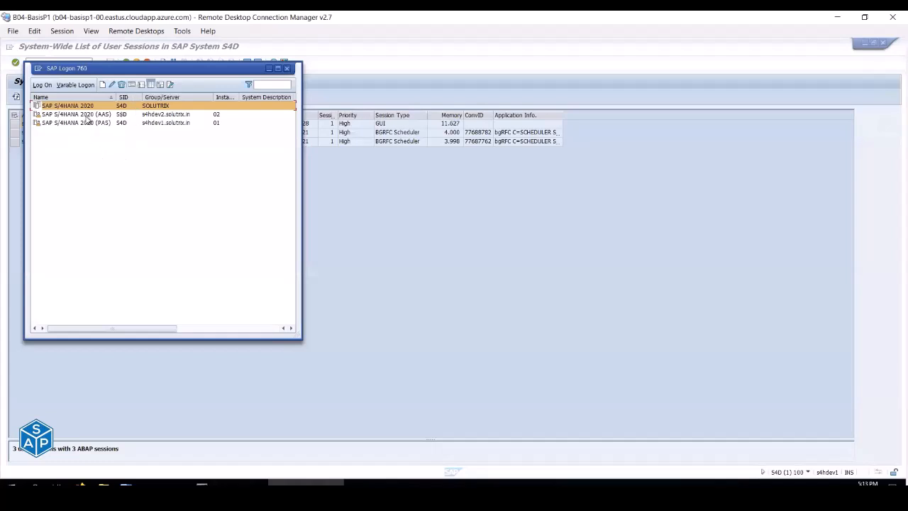
double_click(86, 115)
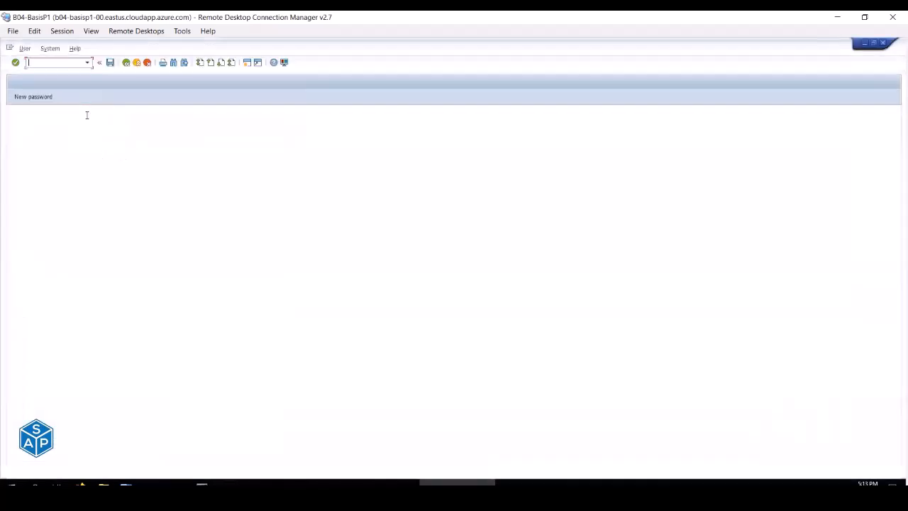
key(Down)
key(Down)
key(Tab)
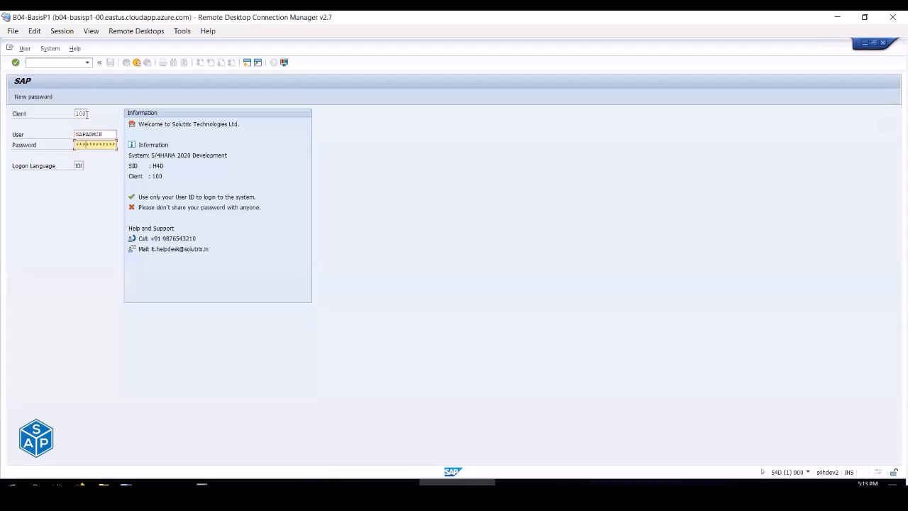
key(Return)
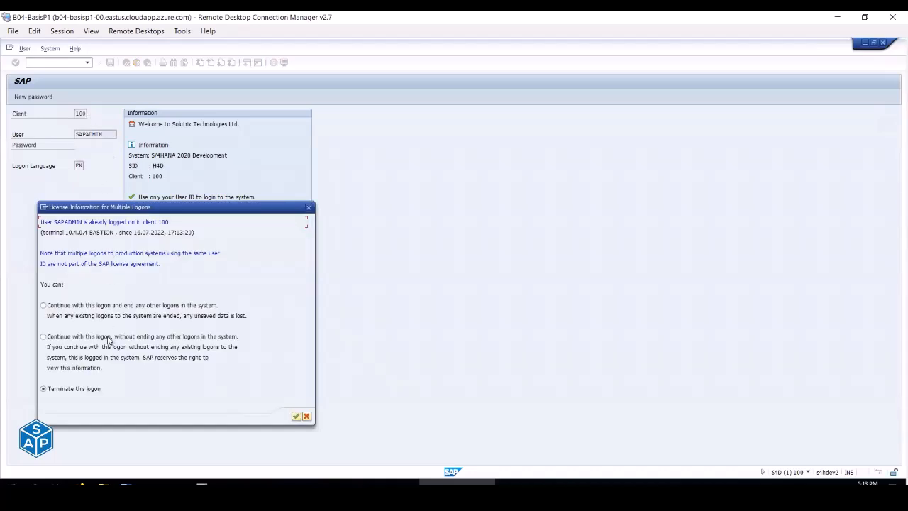
click(43, 337)
click(296, 415)
- Refresh the session list so it shows four sessions
click(382, 483)
click(19, 95)
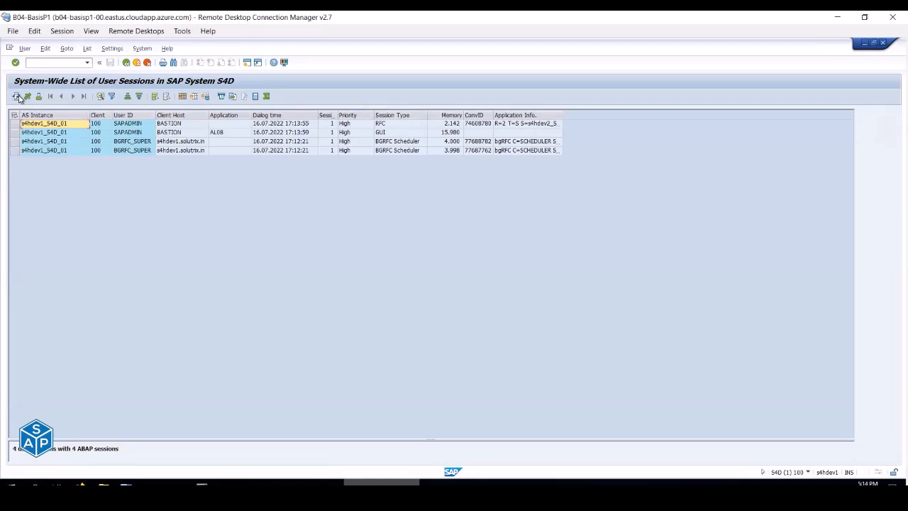
click(18, 96)
click(17, 96)
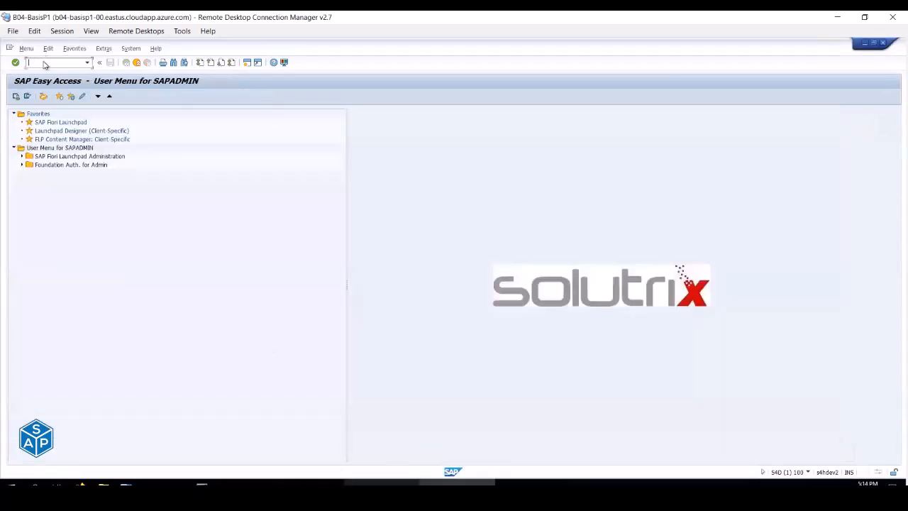
- Open AL08 and review the server instance of each listed session
text(al08)
key(Return)
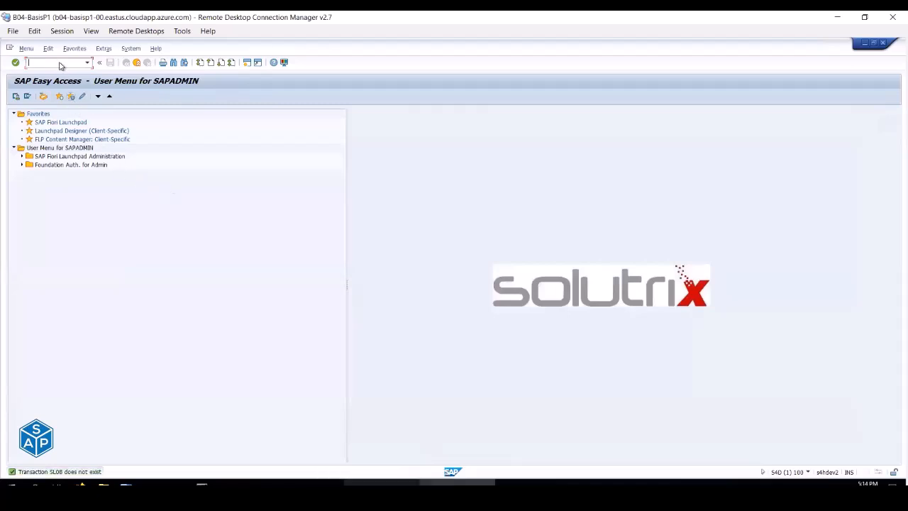
text(al08)
key(Return)
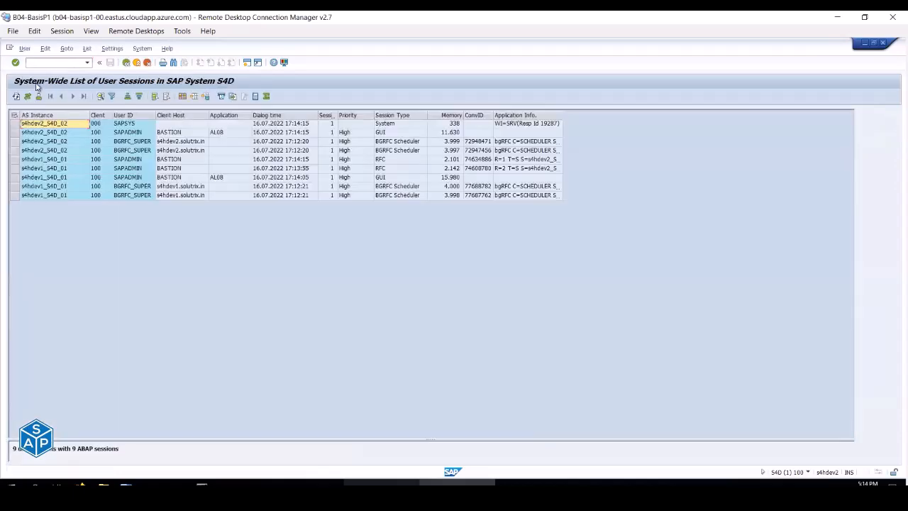
click(72, 133)
click(72, 142)
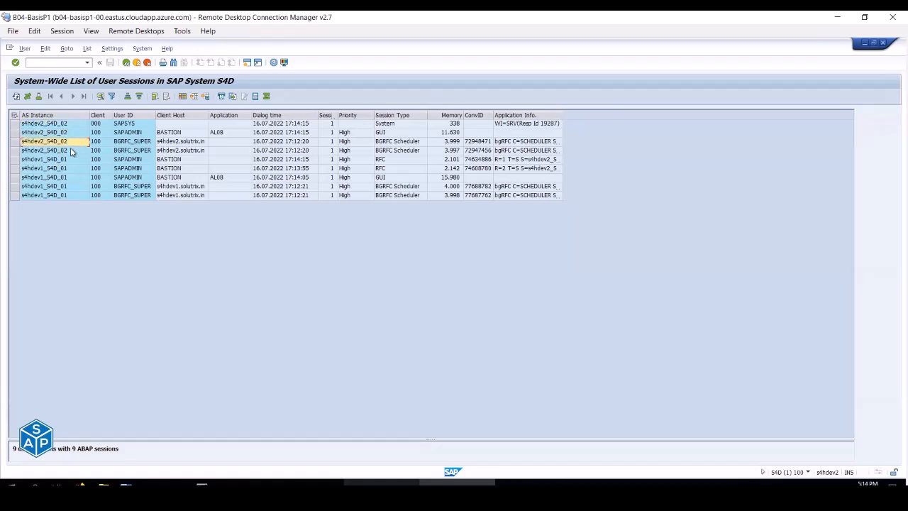
click(71, 152)
click(70, 160)
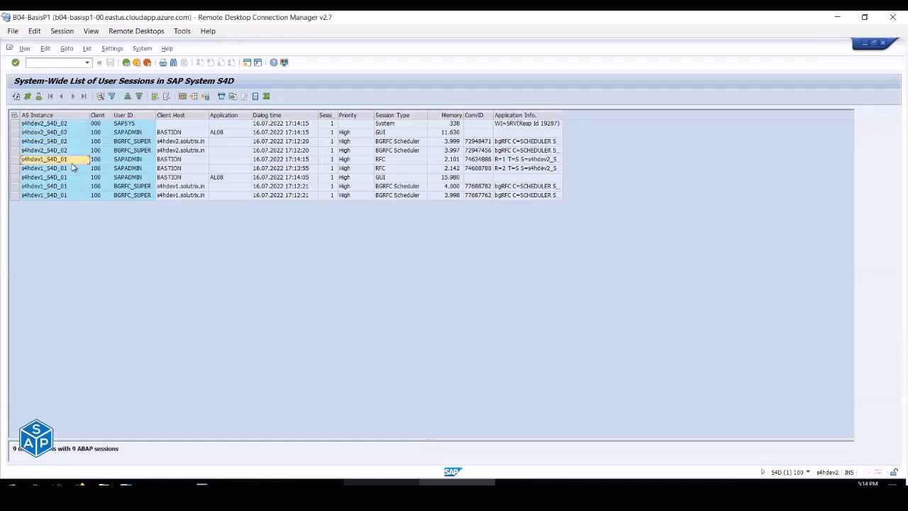
click(71, 170)
click(71, 178)
click(72, 186)
click(73, 195)
- Refresh the AL08 session list in both the s4hdev1 and s4hdev2 windows
click(16, 97)
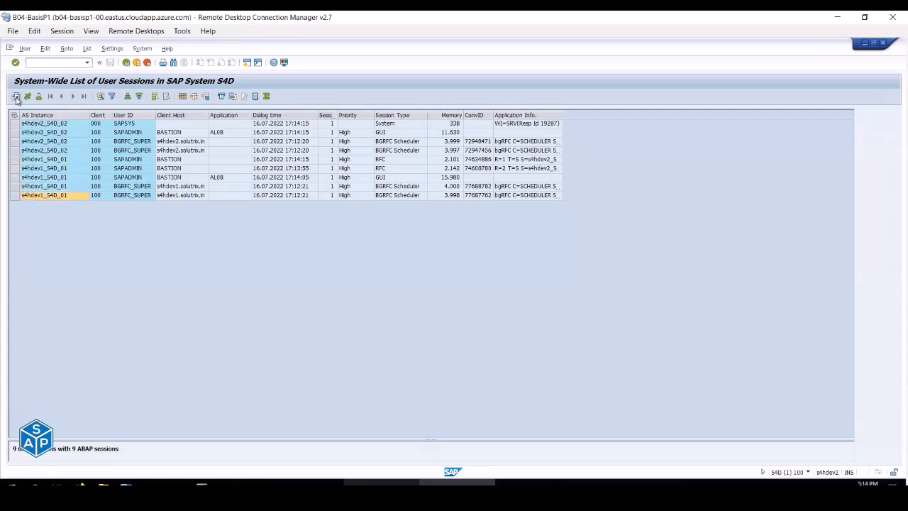
click(17, 97)
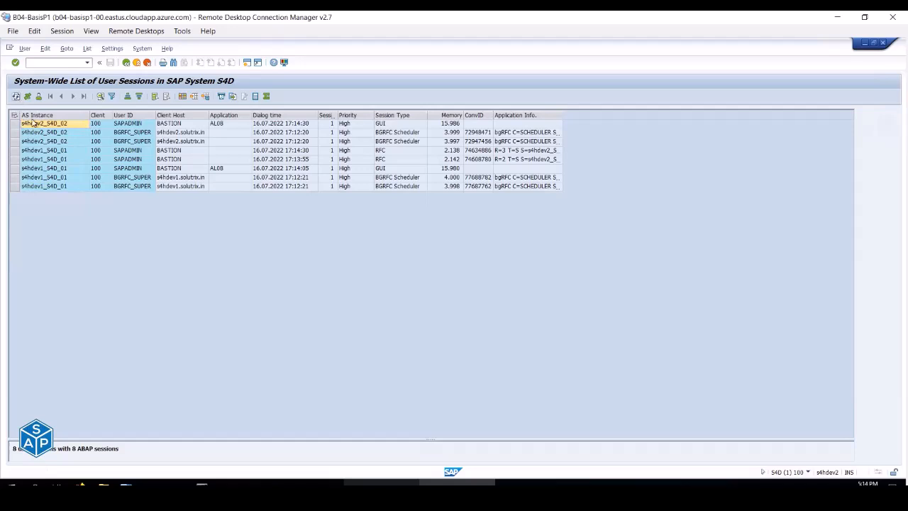
click(382, 484)
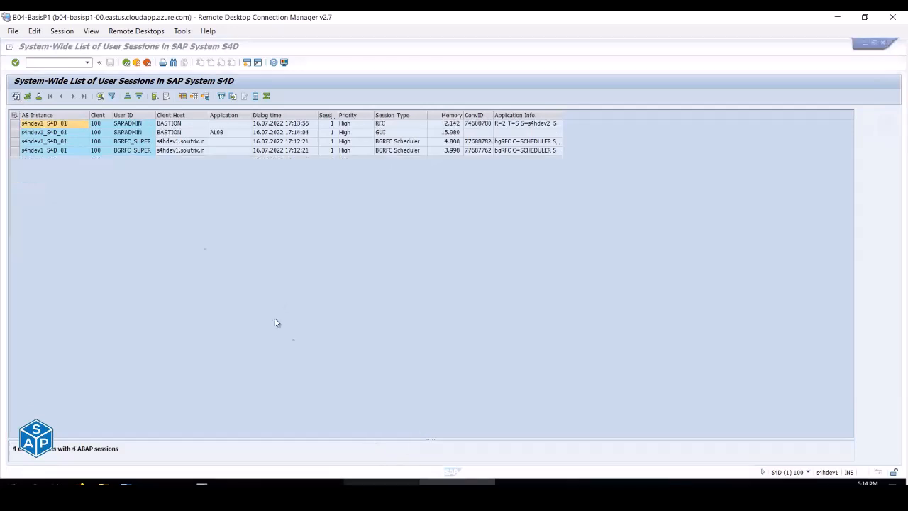
click(17, 97)
click(16, 97)
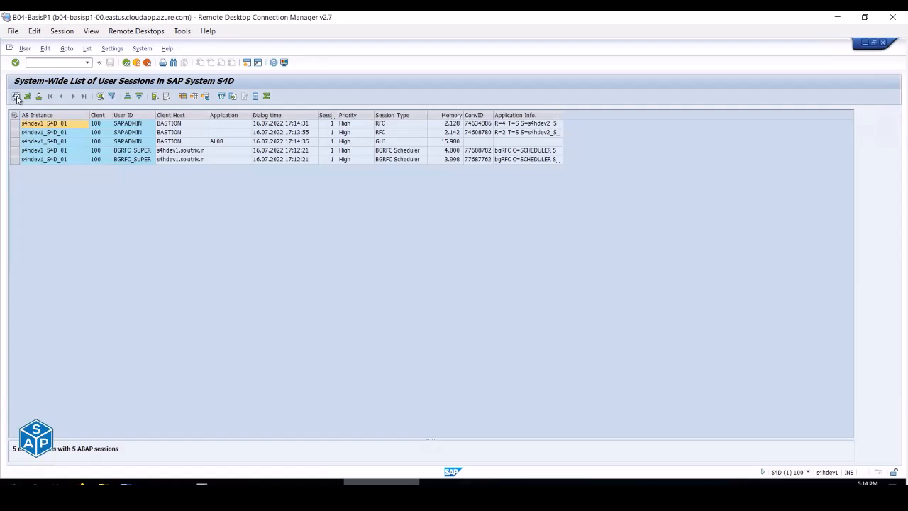
click(436, 483)
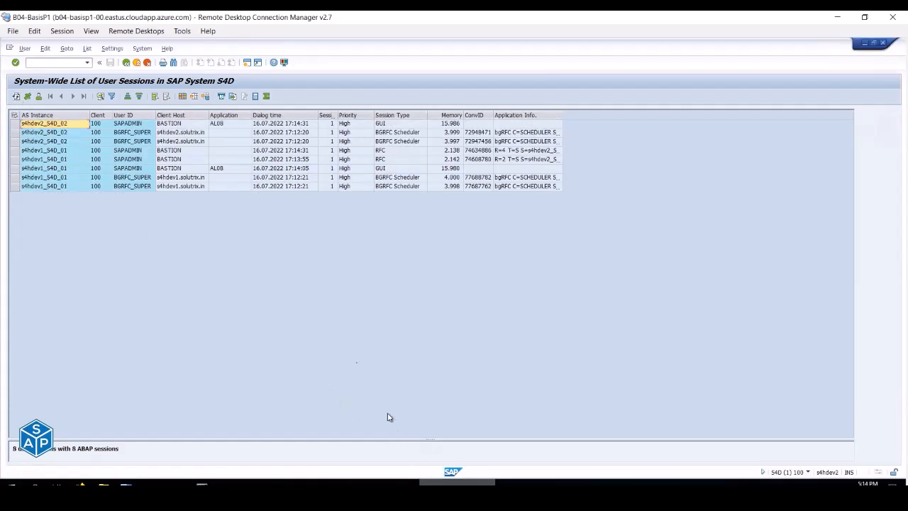
click(18, 97)
- Recheck each session's instance in the s4hdev2 list and refresh it again
click(69, 132)
click(69, 143)
click(65, 150)
click(64, 160)
click(64, 169)
click(64, 187)
click(15, 97)
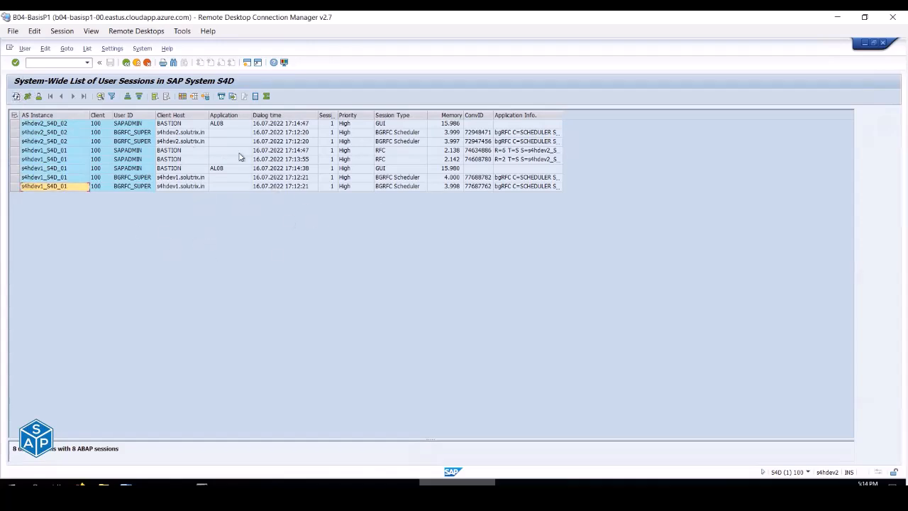
click(80, 62)
- Open SM66 in a new session and review which instance each work process belongs to
text(/osm66)
key(Return)
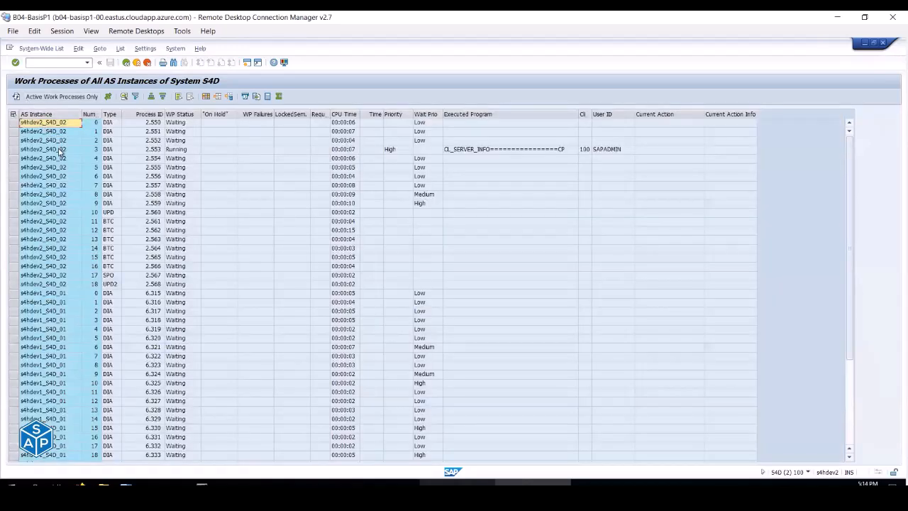
click(61, 149)
click(61, 185)
click(59, 205)
scroll(63, 245, down, 3)
click(64, 268)
click(67, 320)
click(69, 365)
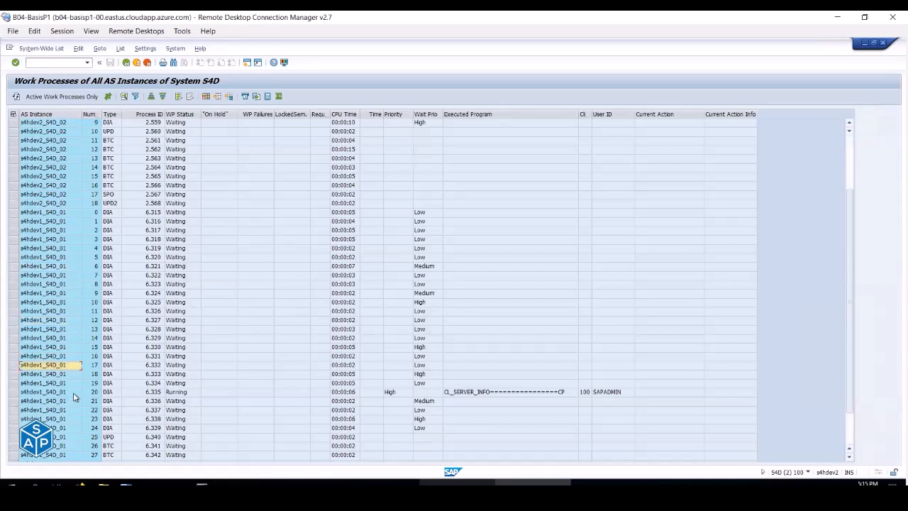
scroll(74, 397, up, 3)
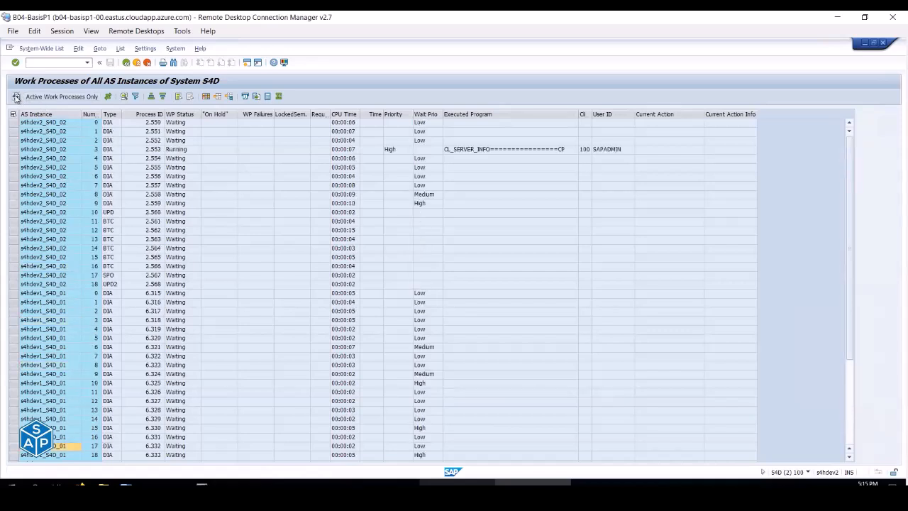
- Switch to Active Work Processes Only, refresh, then return to All Work Processes
click(76, 98)
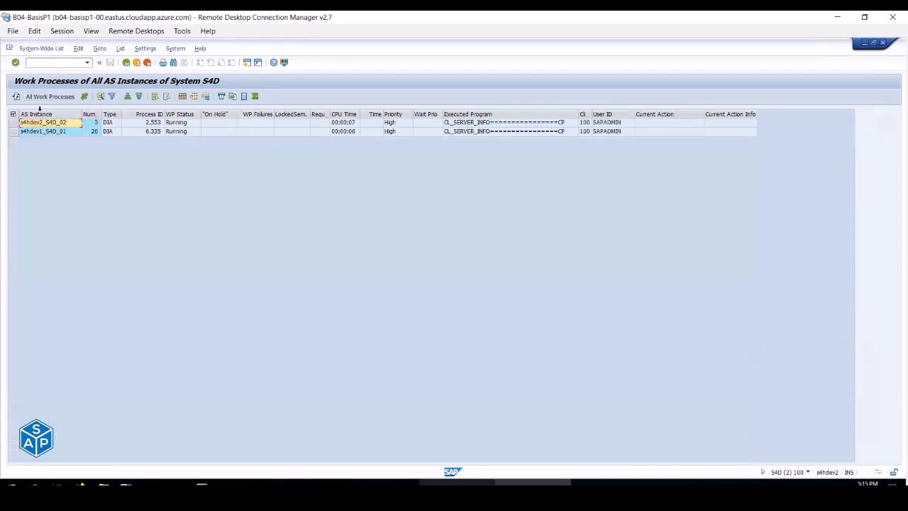
click(15, 98)
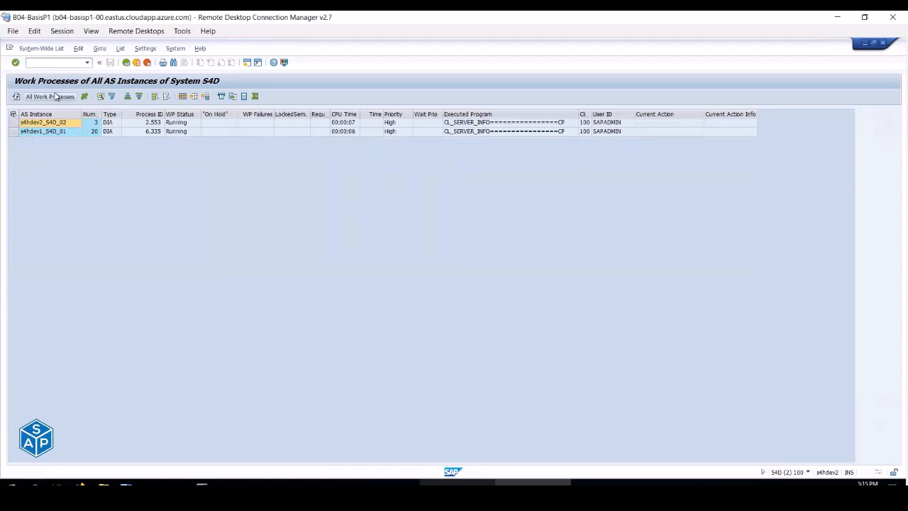
click(39, 101)
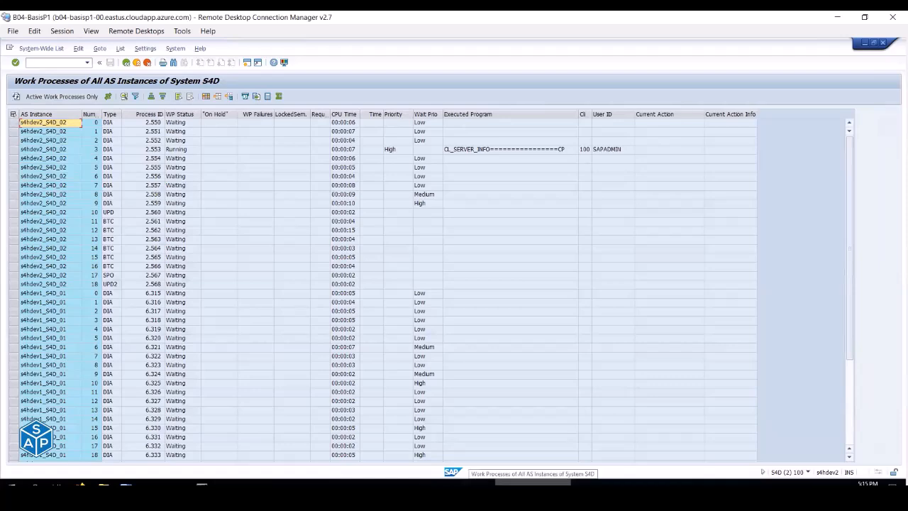
key(alt+Tab)
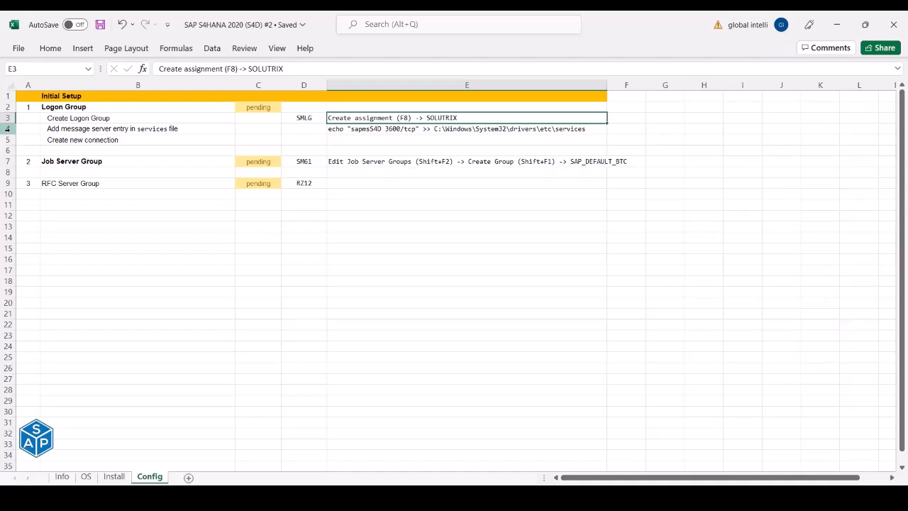
- Mark the Logon Group status in C2 as done and save the workbook
key(Up)
key(Left)
key(Left)
text(done)
key(Return)
key(Down)
key(Down)
key(Down)
key(Down)
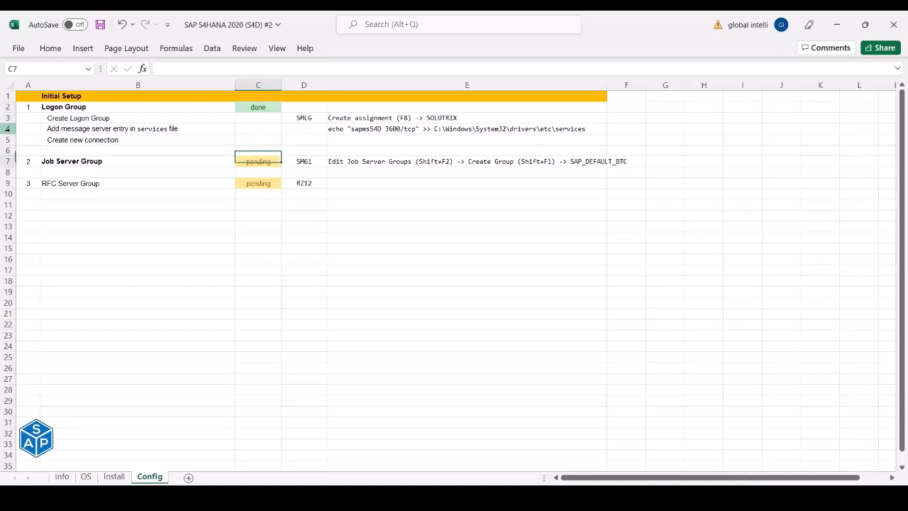
key(ctrl+s)
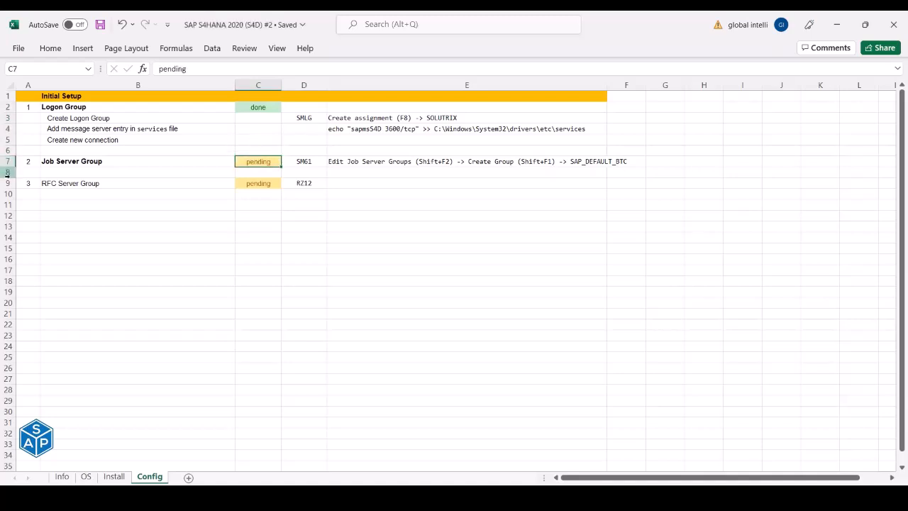
- Copy the SM61 transaction code from cell D7
click(98, 163)
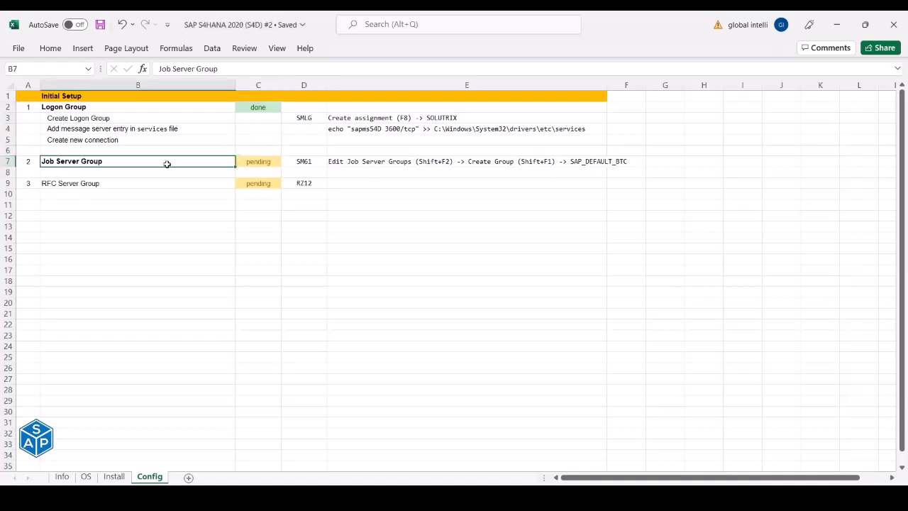
click(304, 165)
key(ctrl+c)
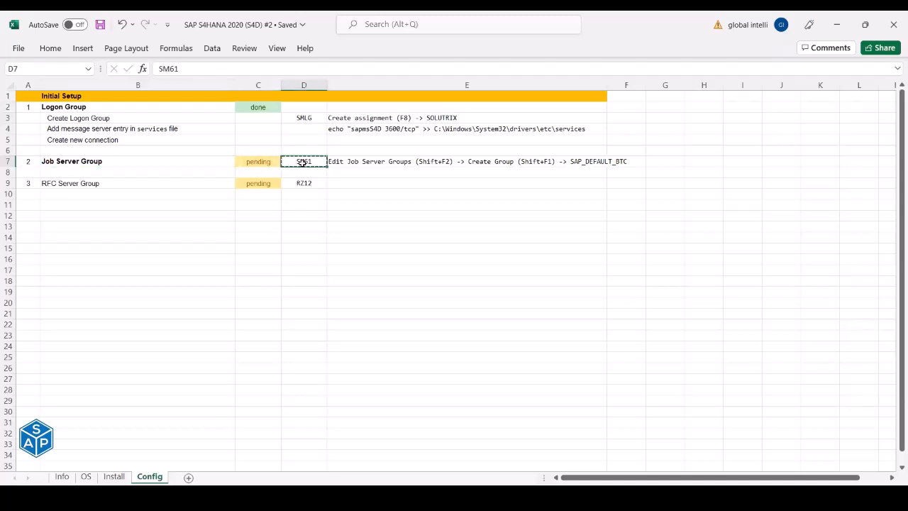
key(alt+Tab)
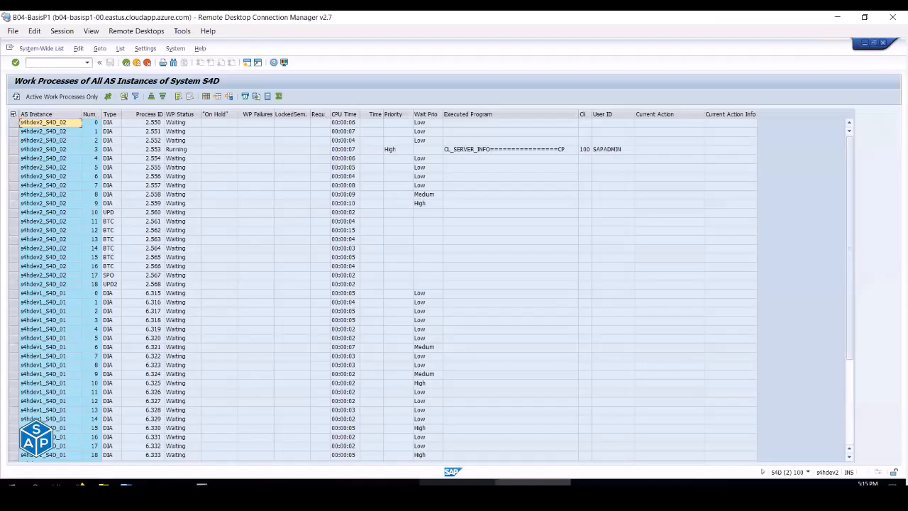
- Open the SOLUTRIX group S/4HANA 2020 connection and display this instance's work processes
click(306, 484)
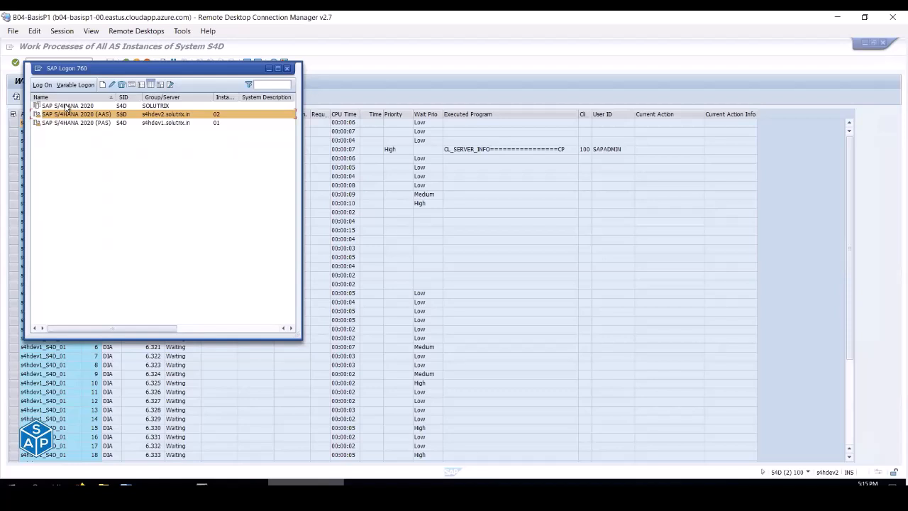
click(67, 106)
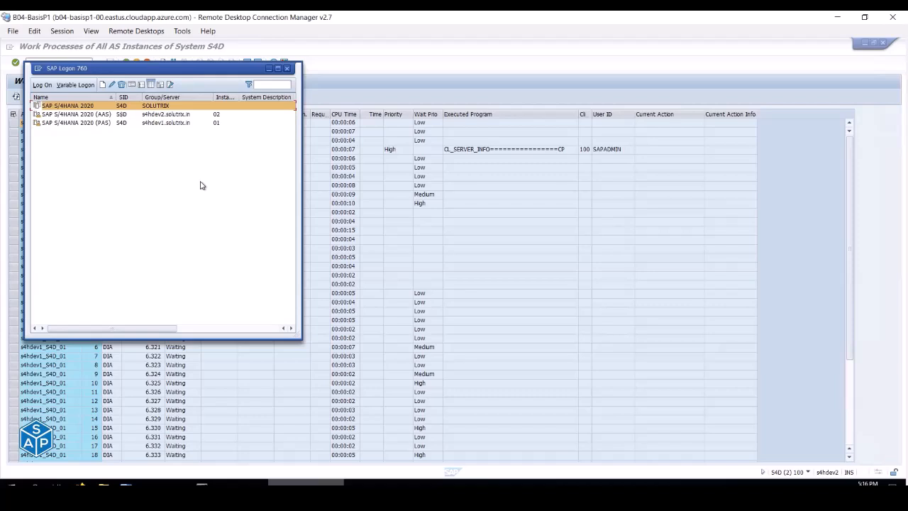
click(453, 237)
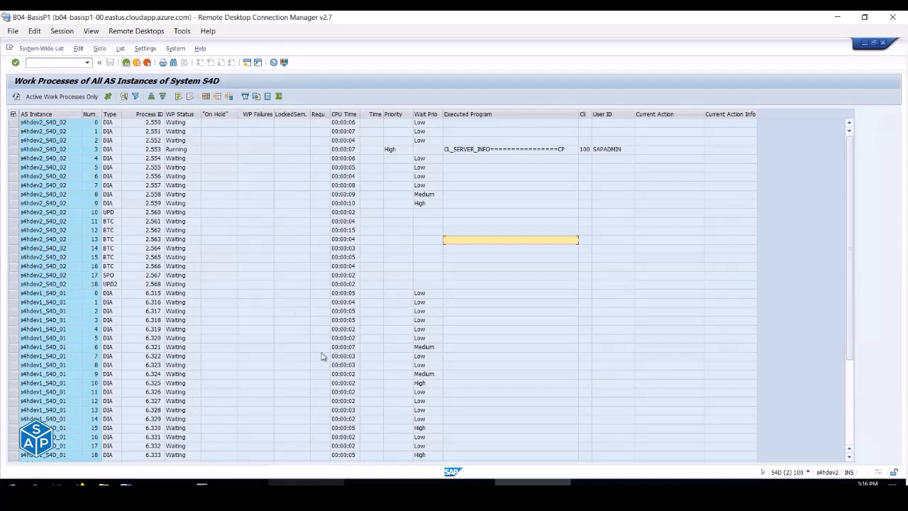
click(141, 64)
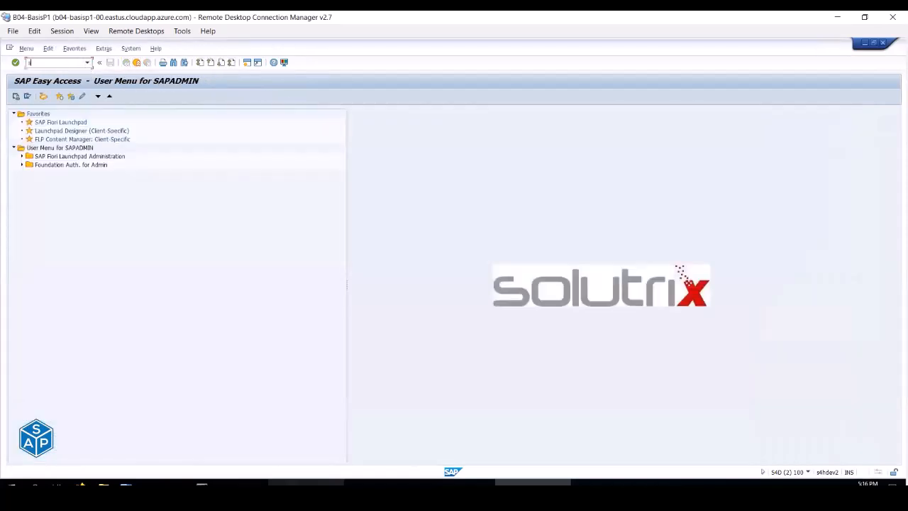
text(0)
key(Return)
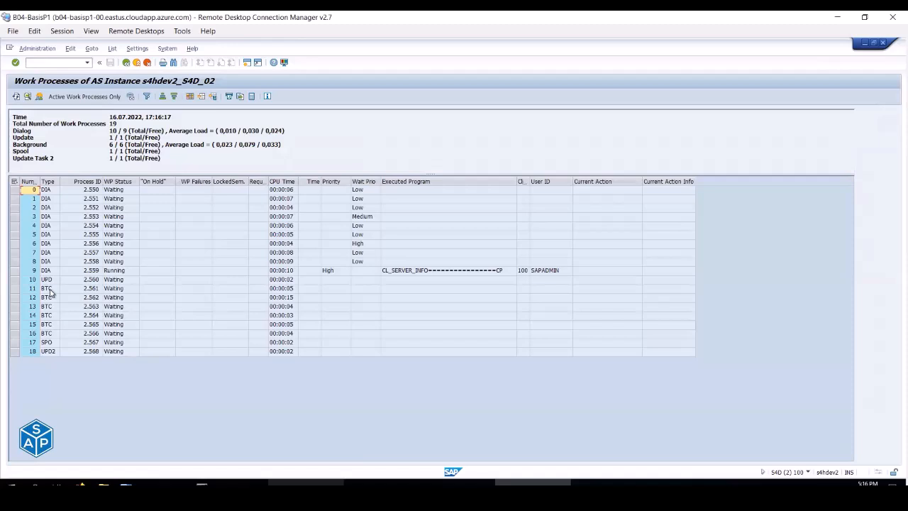
- Check the six background work processes of the instance
click(50, 290)
click(50, 299)
click(50, 307)
click(50, 316)
click(50, 326)
click(50, 334)
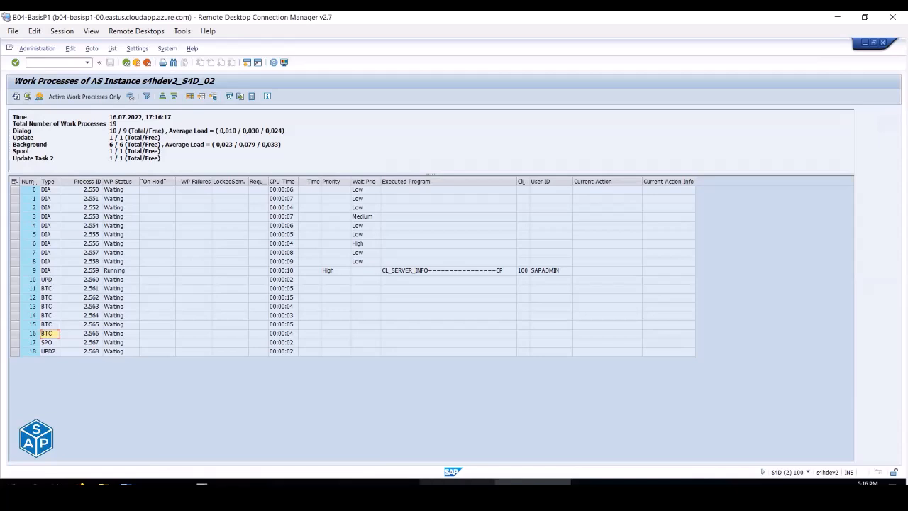
- Enter /num04 in the SAP session showing user sessions
click(440, 483)
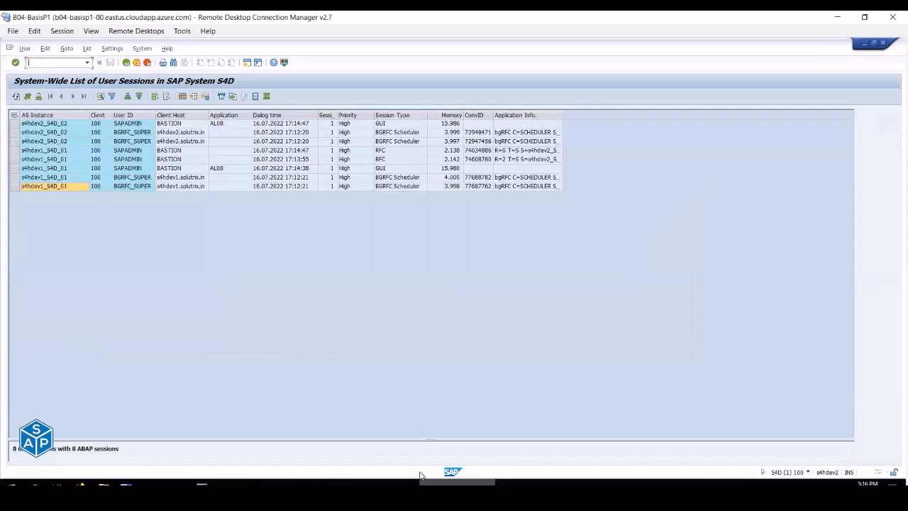
click(32, 62)
text(/num)
text(04)
key(Return)
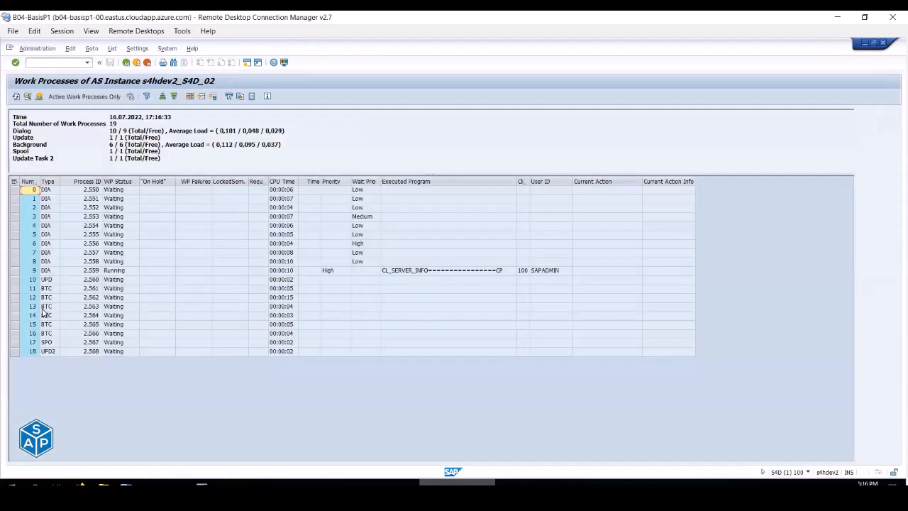
- Run /nsm66 in the other SAP window, then switch to the s4hdev2_S4D_02 work process session
click(381, 484)
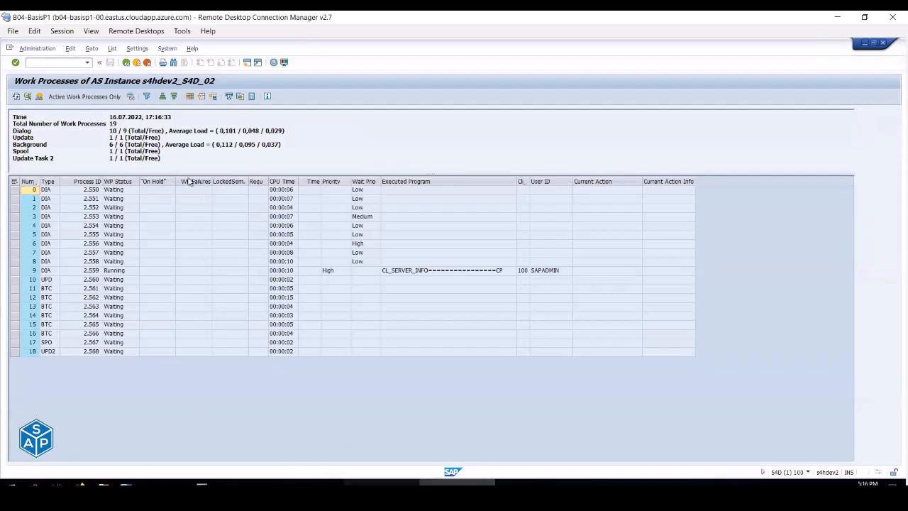
click(47, 62)
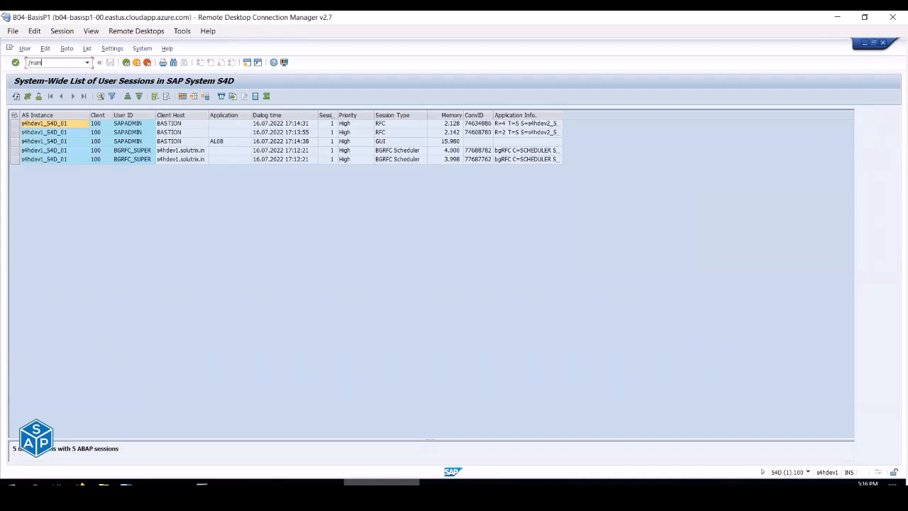
text(/nsm66)
key(Return)
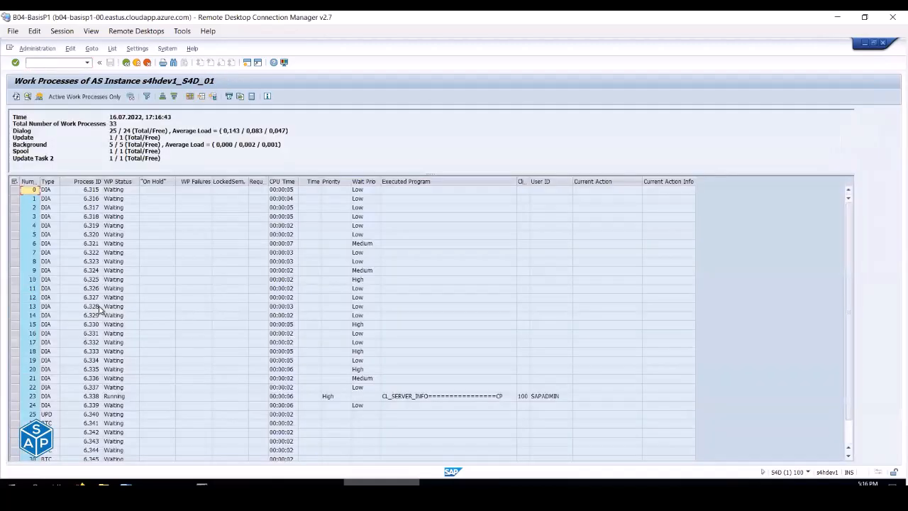
scroll(100, 309, down, 1)
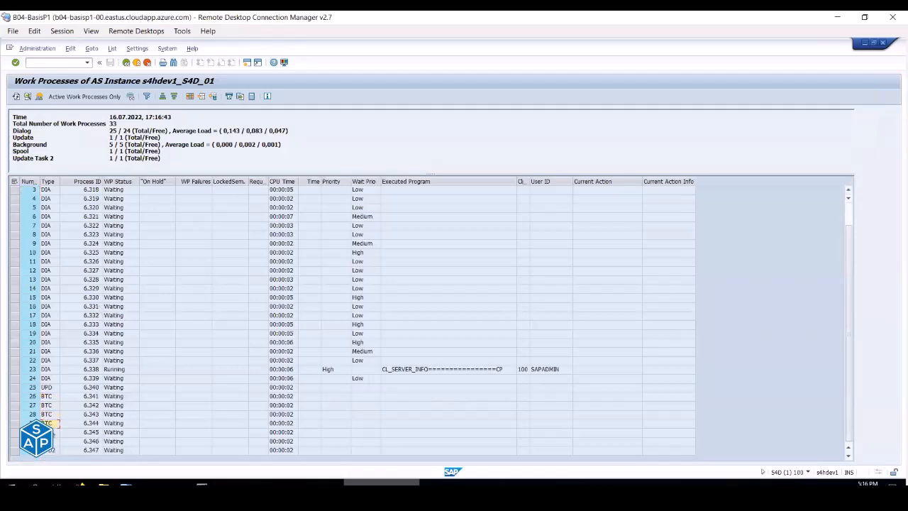
click(457, 483)
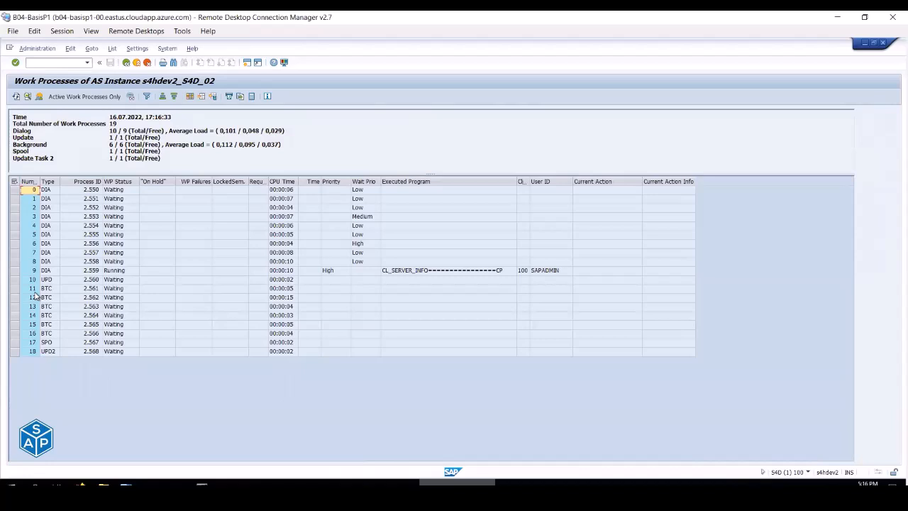
click(60, 62)
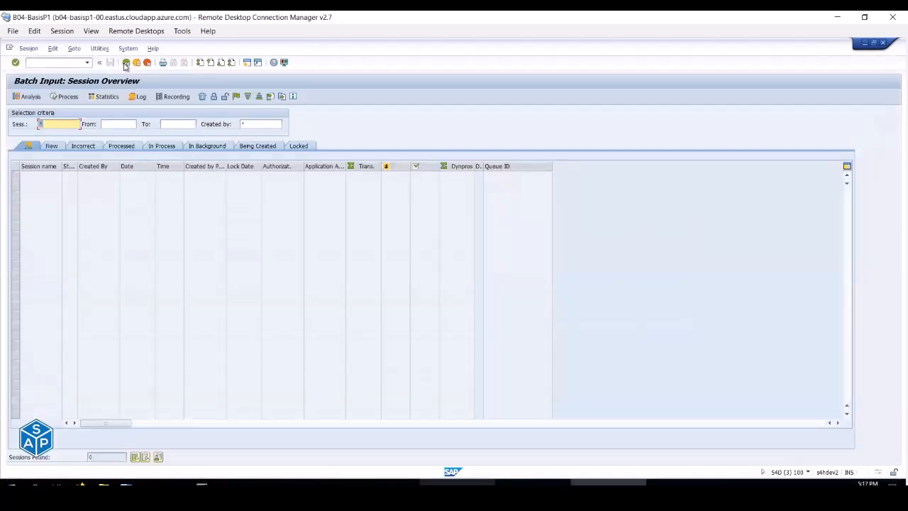
- In SM36, view the servers available as job target for the Target field, then close the list
click(75, 64)
key(Return)
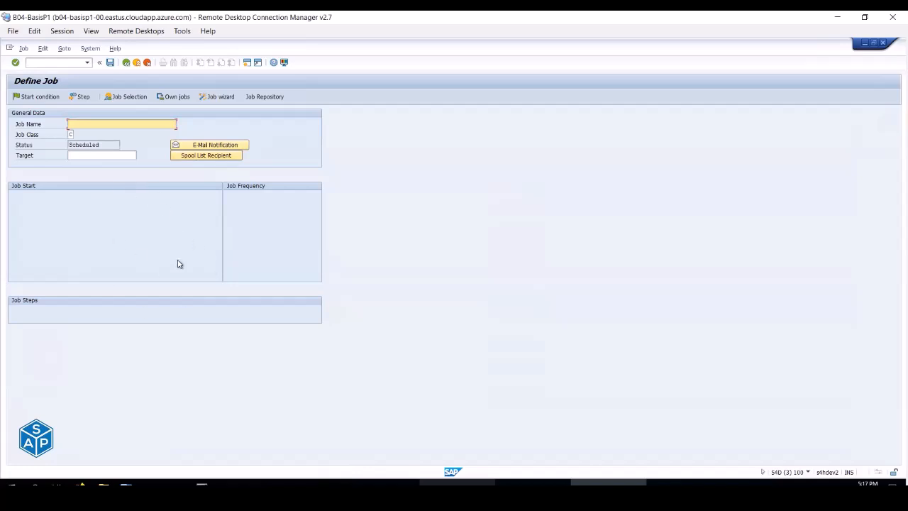
click(83, 158)
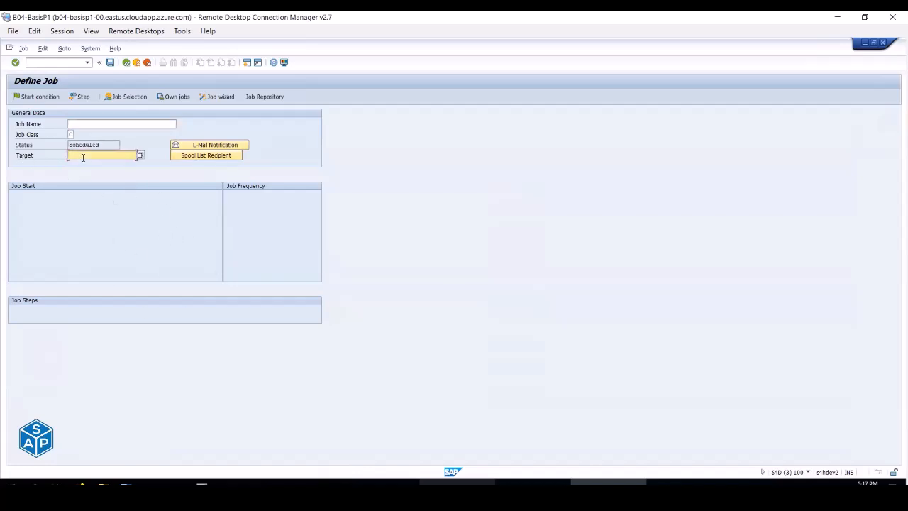
click(140, 156)
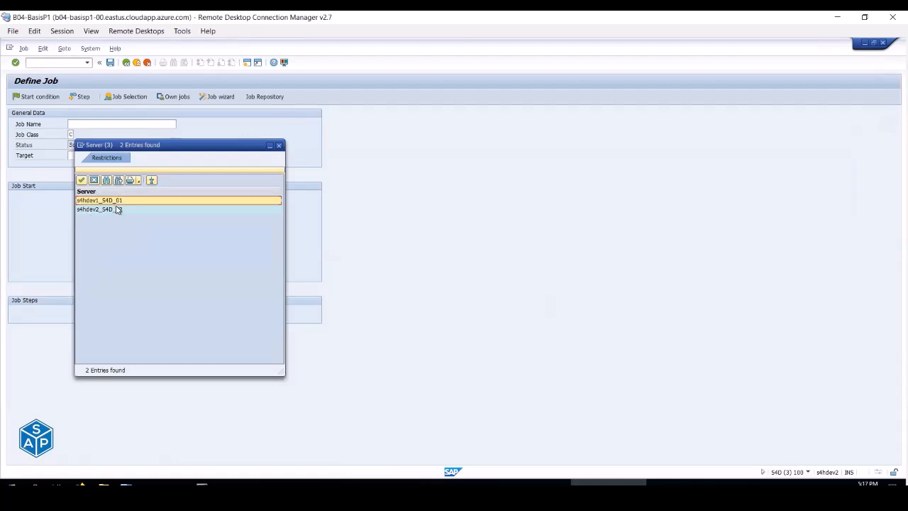
key(Escape)
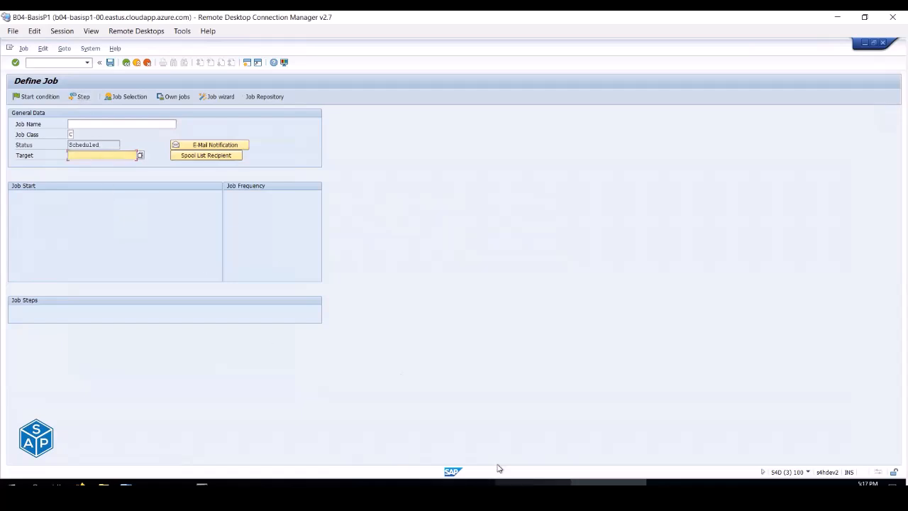
- Open SM61 in the work process session
click(509, 481)
click(59, 62)
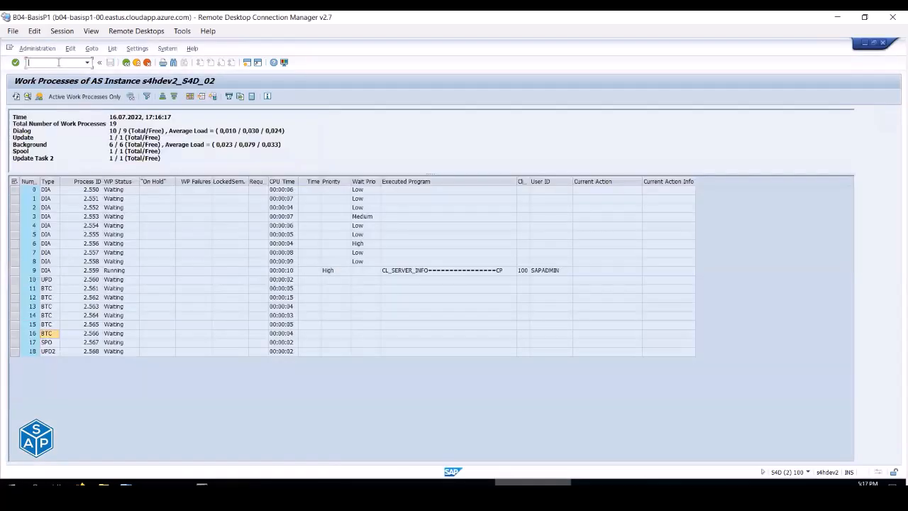
text(/nsm61)
key(Return)
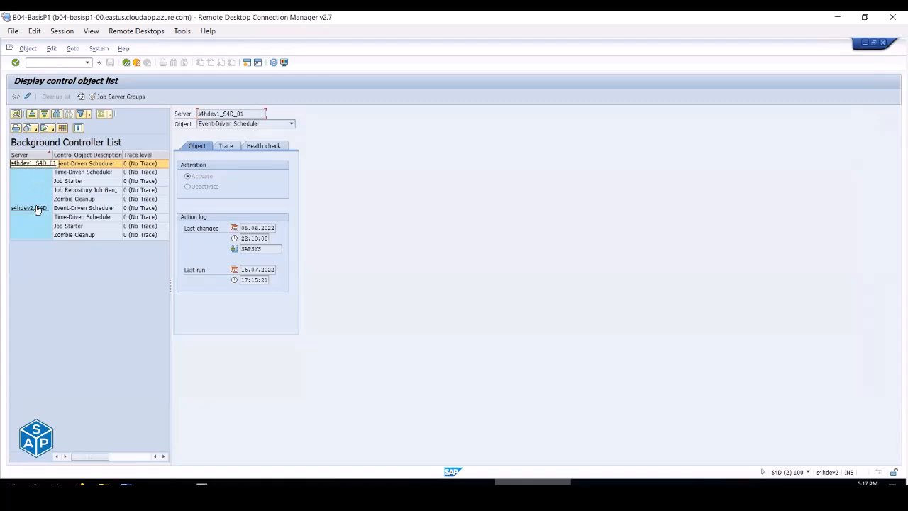
- Create job server group SAP_DEFAULT_BTC, pasting the name copied from Excel cell E7
click(122, 97)
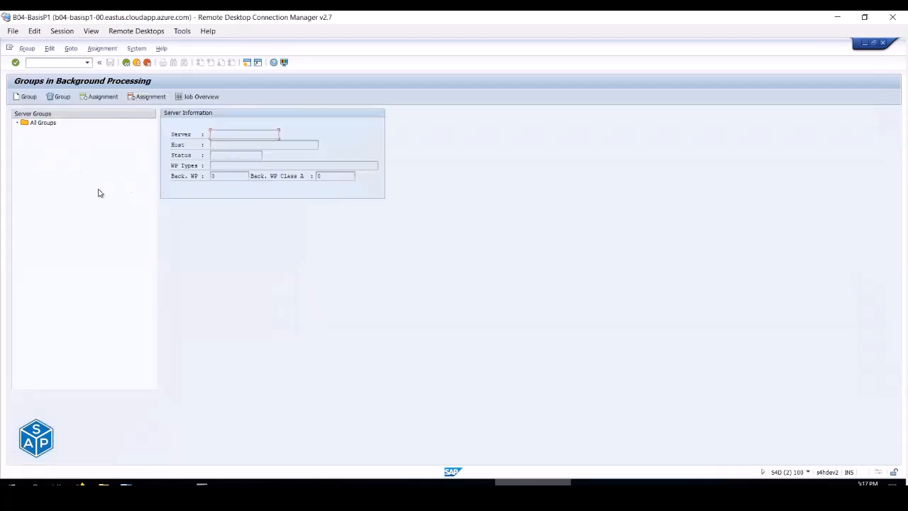
key(alt+Tab)
key(alt+Tab)
key(alt+Tab)
key(alt+Tab)
key(alt+Tab)
key(alt+Tab)
key(alt+Tab)
key(alt+Tab)
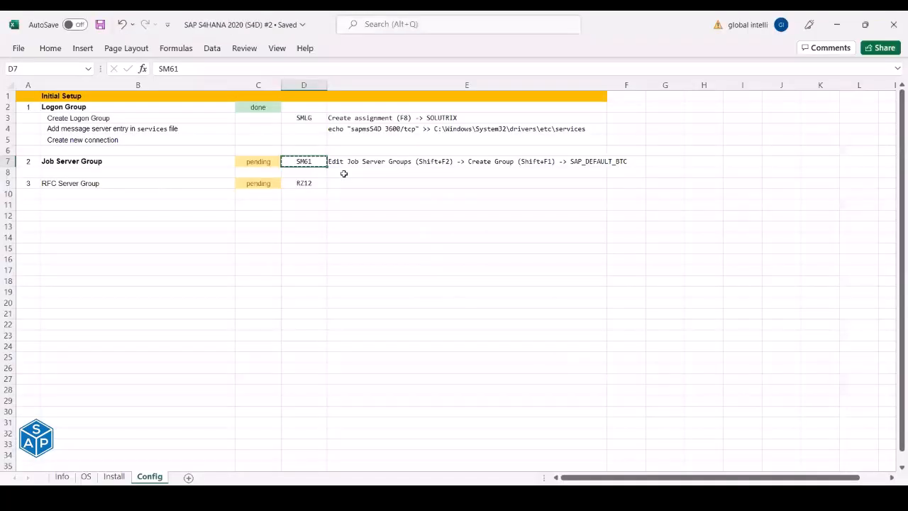
key(alt+Tab)
click(27, 99)
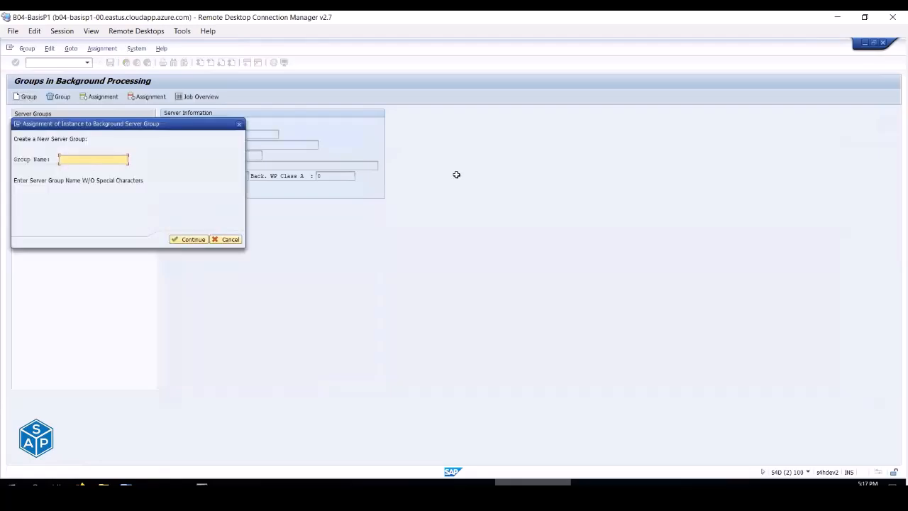
key(alt+Tab)
key(Right)
drag(374, 69, 455, 73)
key(ctrl+c)
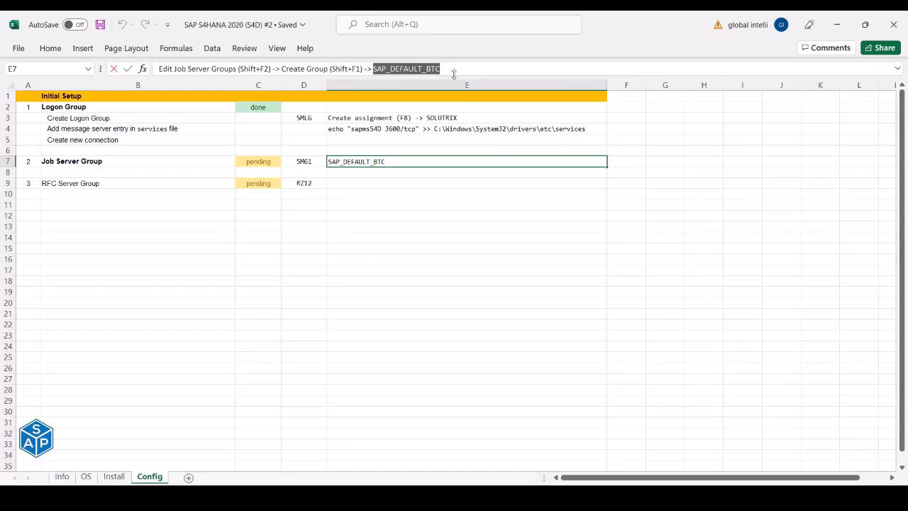
key(alt+Tab)
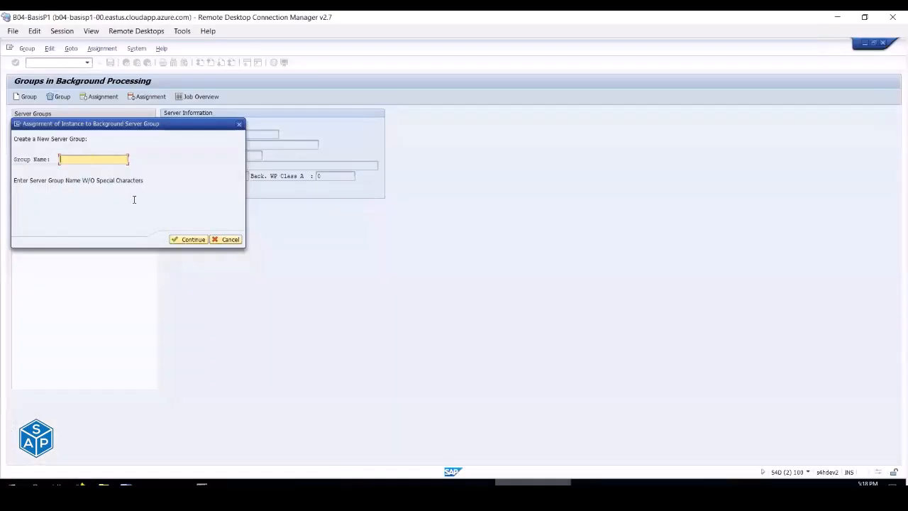
key(ctrl+v)
click(192, 239)
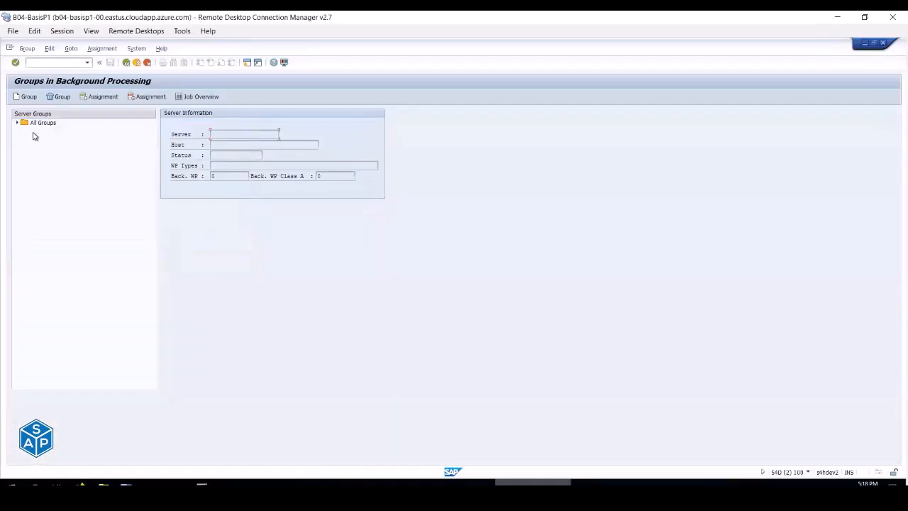
- Assign instance s4hdev1_S4D_01 to the SAP_DEFAULT_BTC group
click(18, 124)
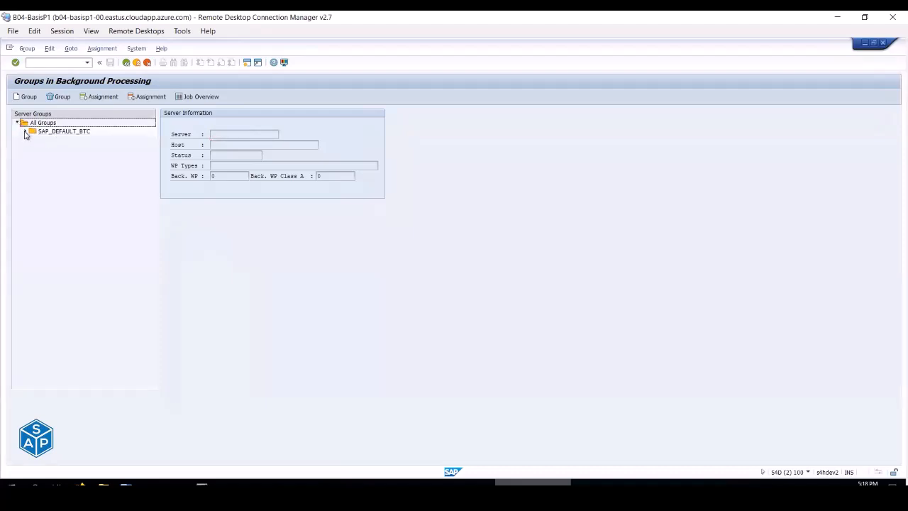
click(70, 134)
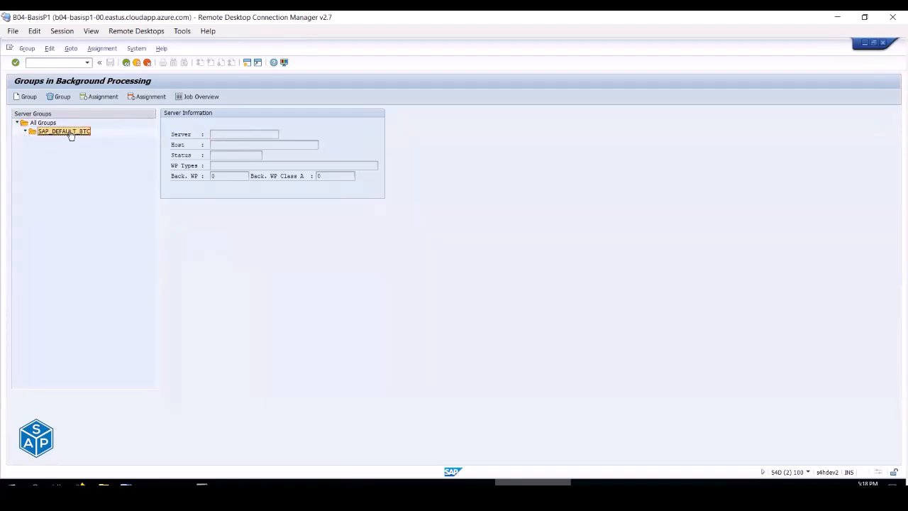
click(100, 97)
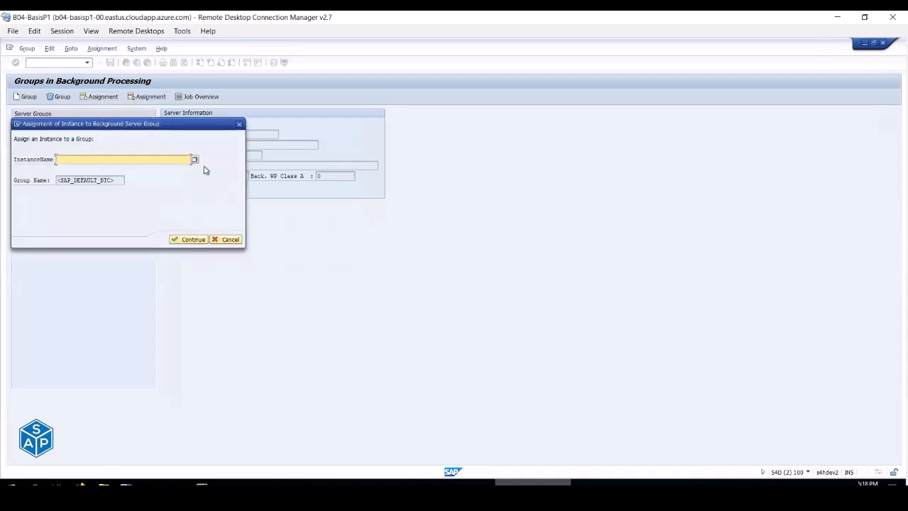
click(194, 161)
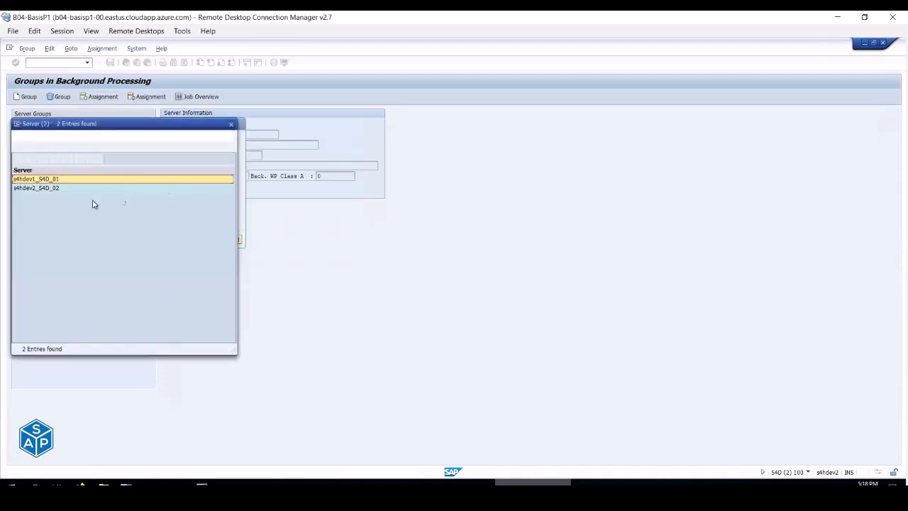
double_click(51, 181)
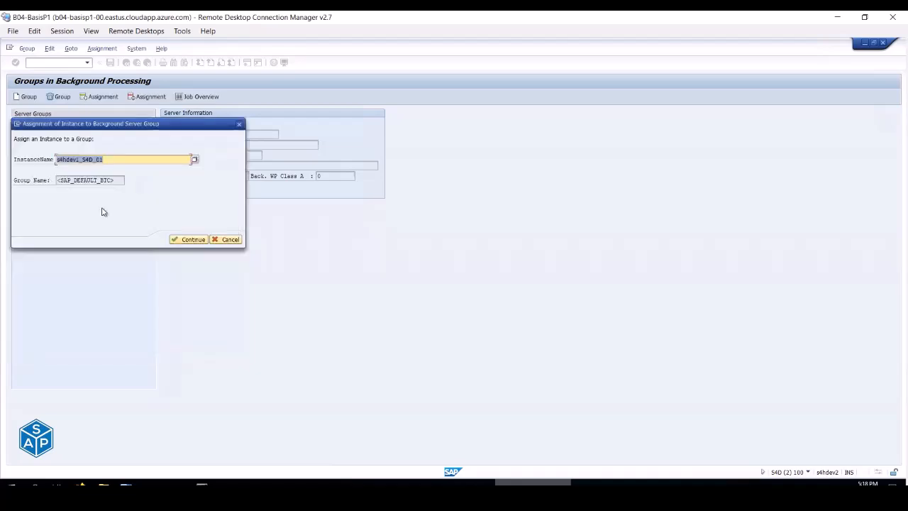
click(189, 241)
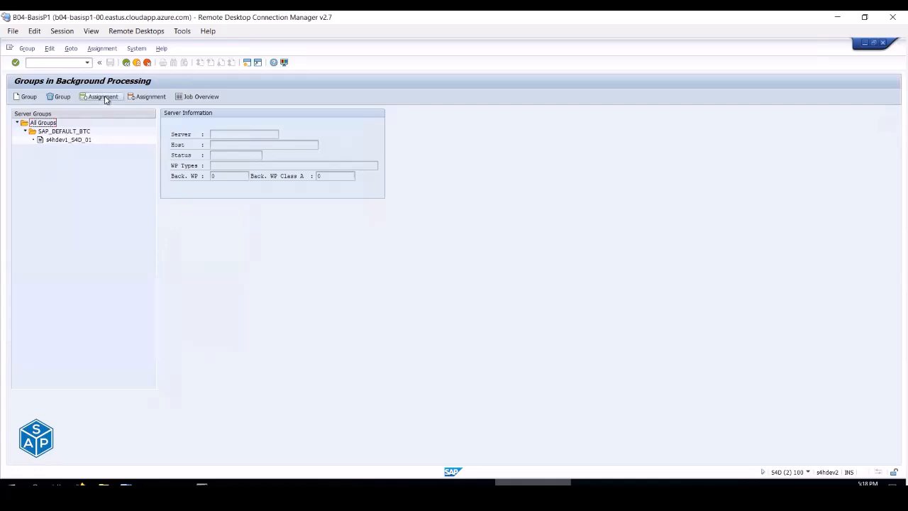
- Assign s4hdev2_S4D_02 to the group as well and inspect both instance entries
click(49, 132)
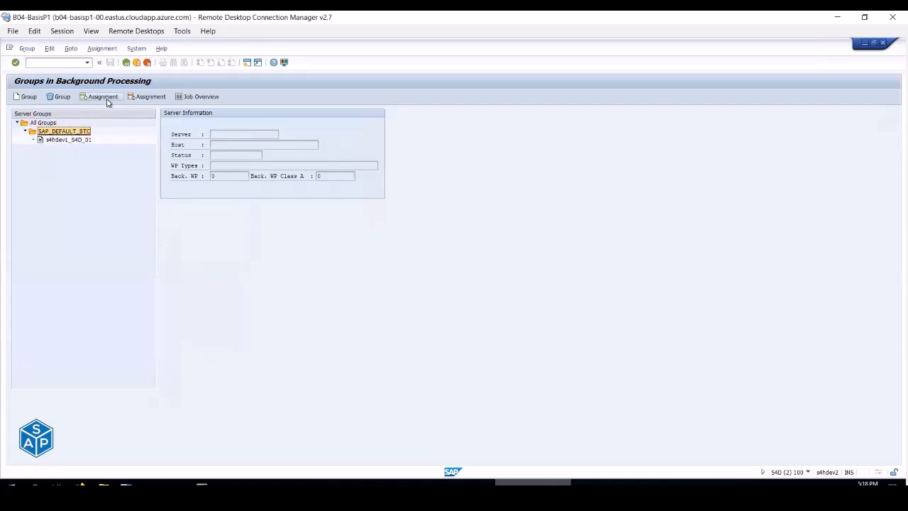
click(103, 97)
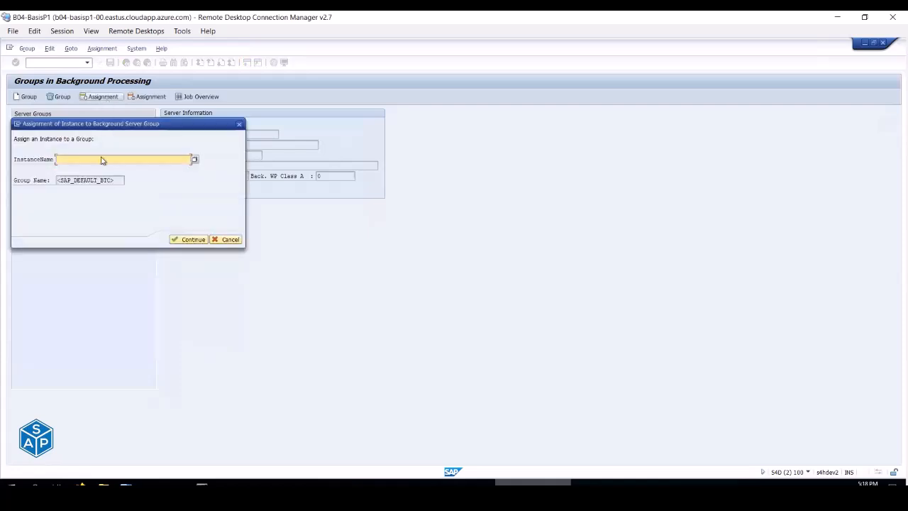
click(188, 240)
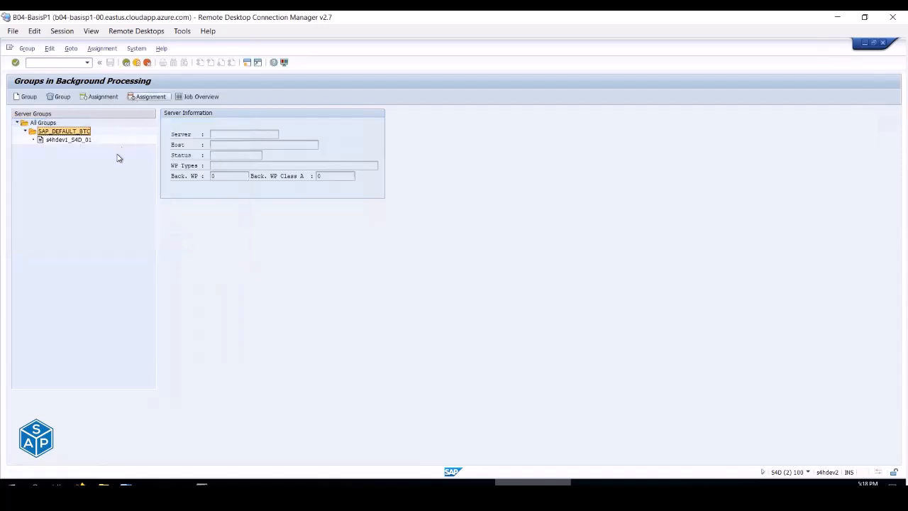
click(103, 97)
click(194, 161)
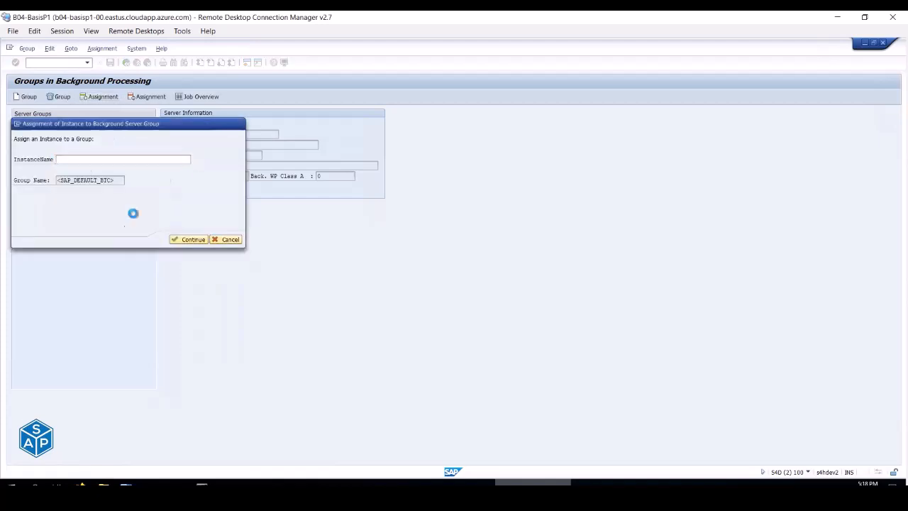
click(47, 188)
double_click(47, 188)
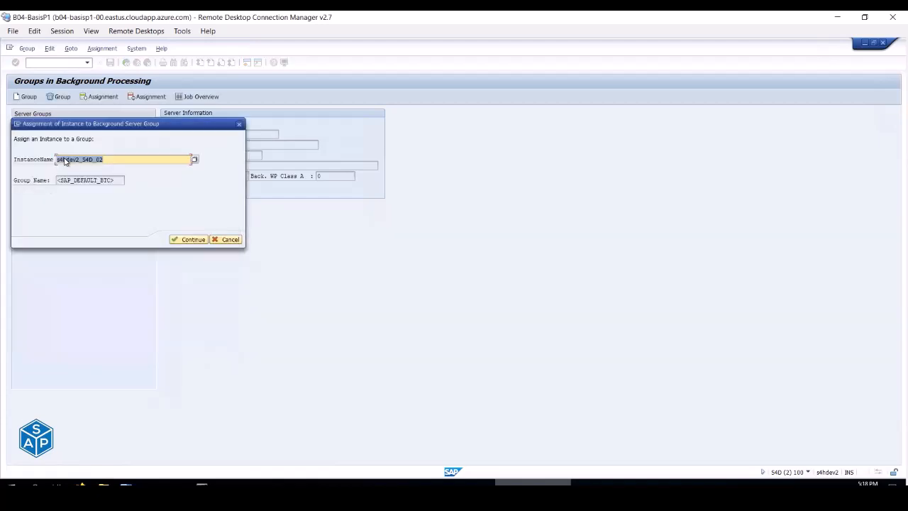
click(193, 239)
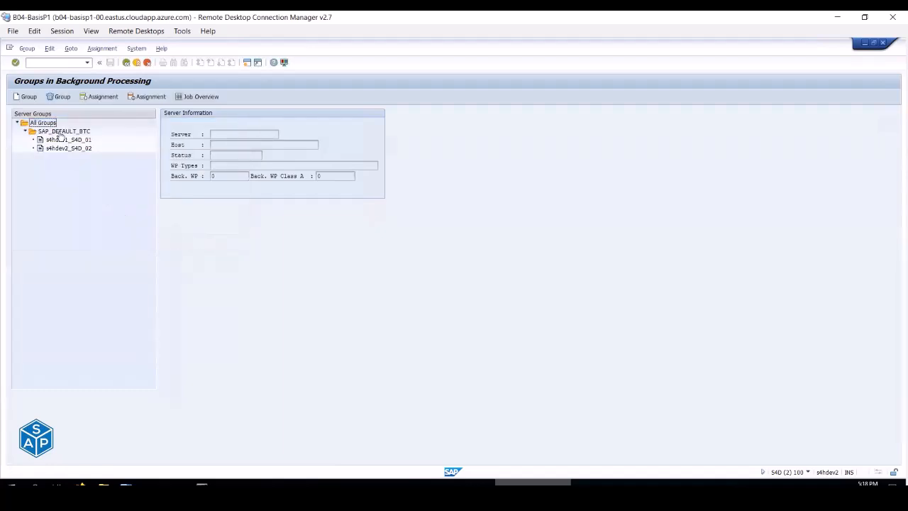
click(64, 140)
click(67, 149)
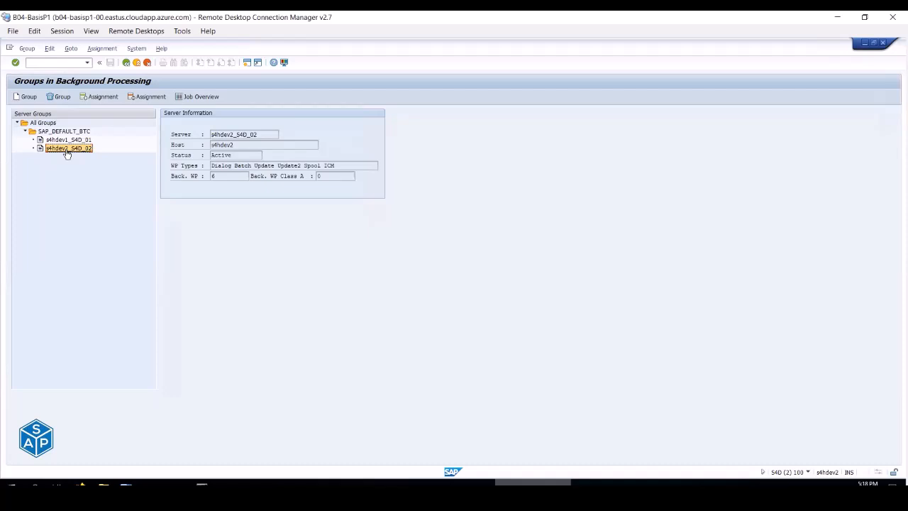
click(62, 132)
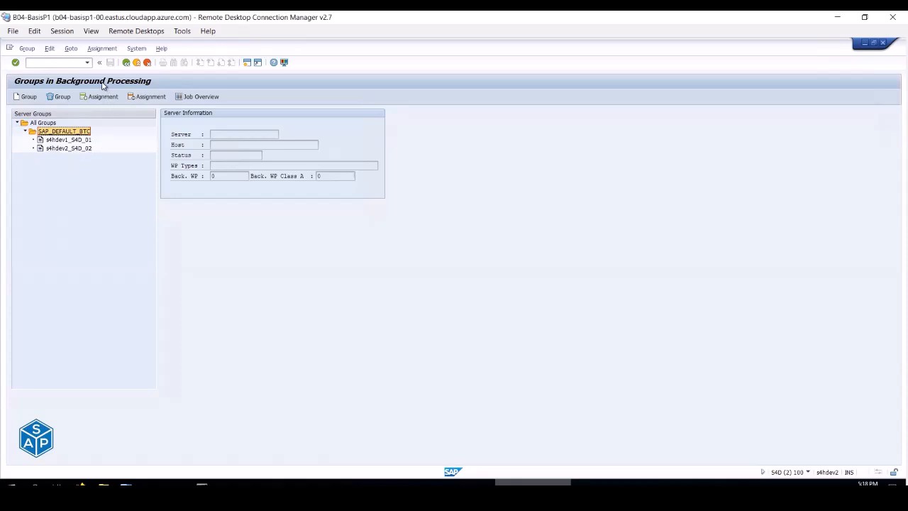
- Return to SM61's Job Server Groups and expand SAP_DEFAULT_BTC to list its two instances
key(alt+Tab)
key(alt+Tab)
click(127, 64)
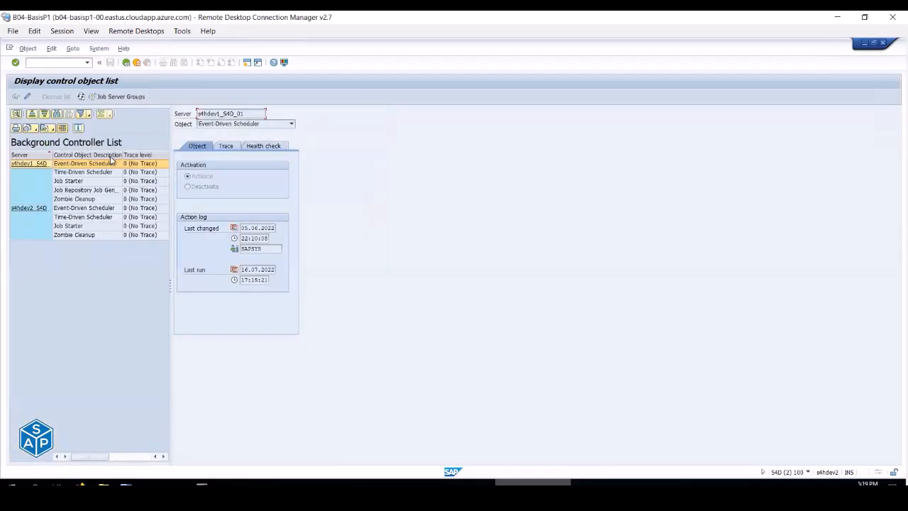
click(117, 97)
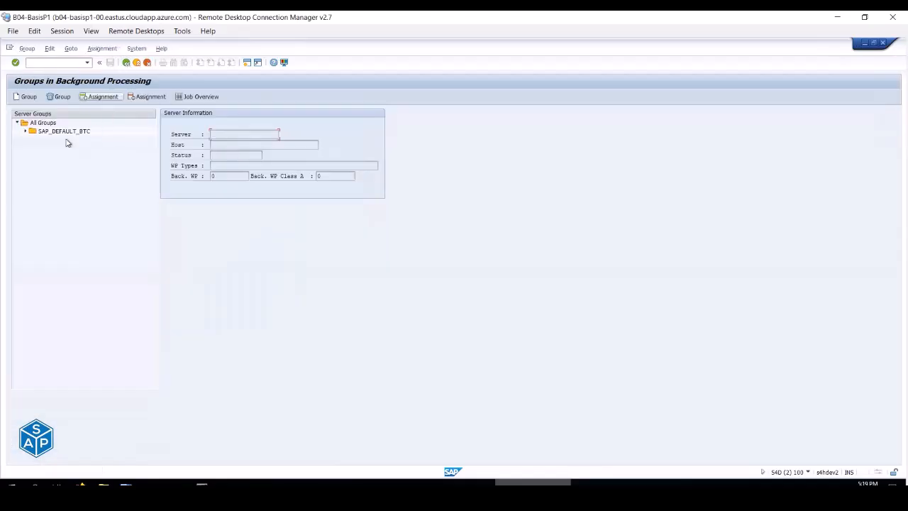
click(26, 132)
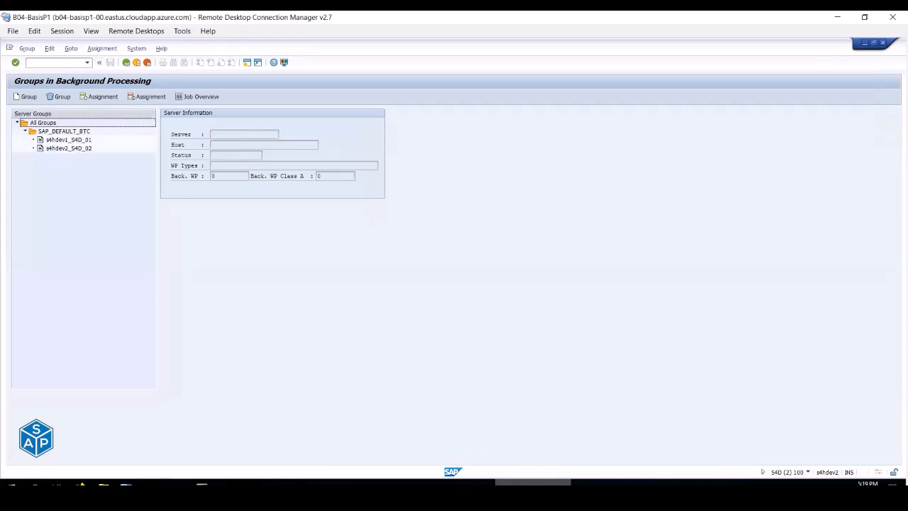
- Check SM36's Target server list without choosing one, then exit and close the extra session
click(126, 63)
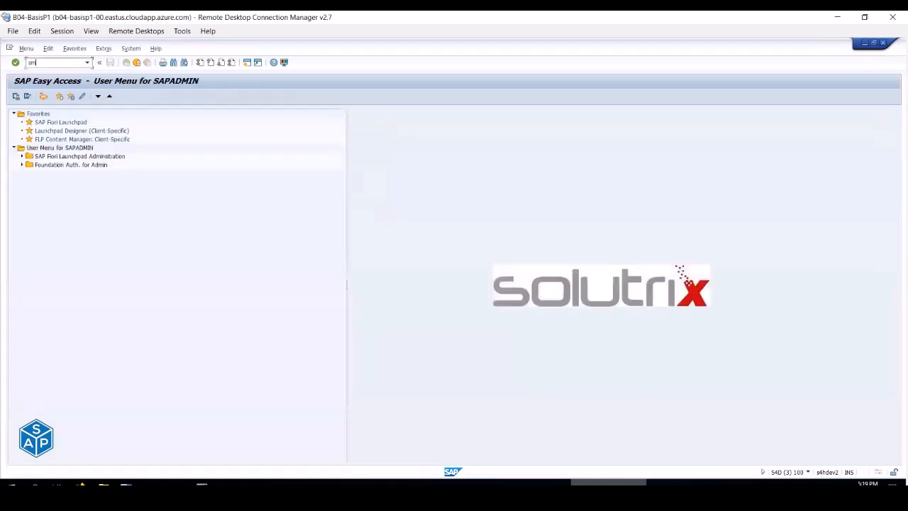
key(Return)
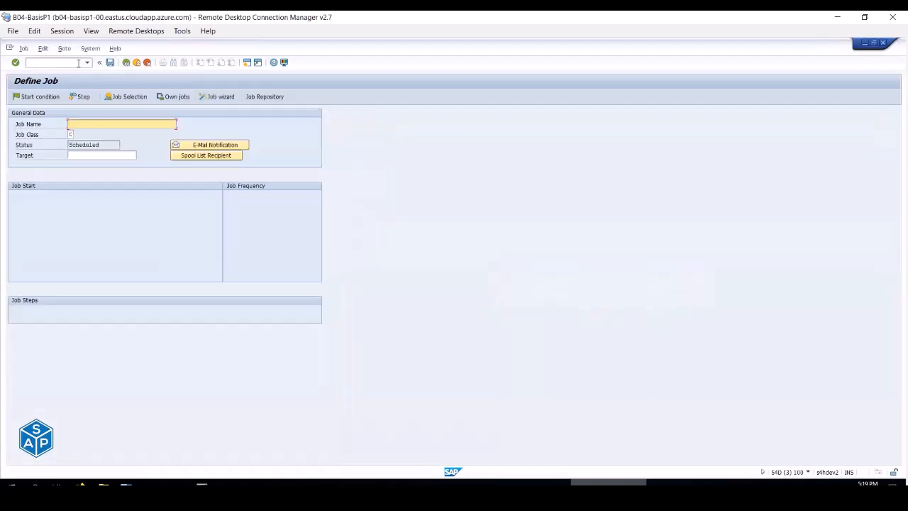
click(97, 155)
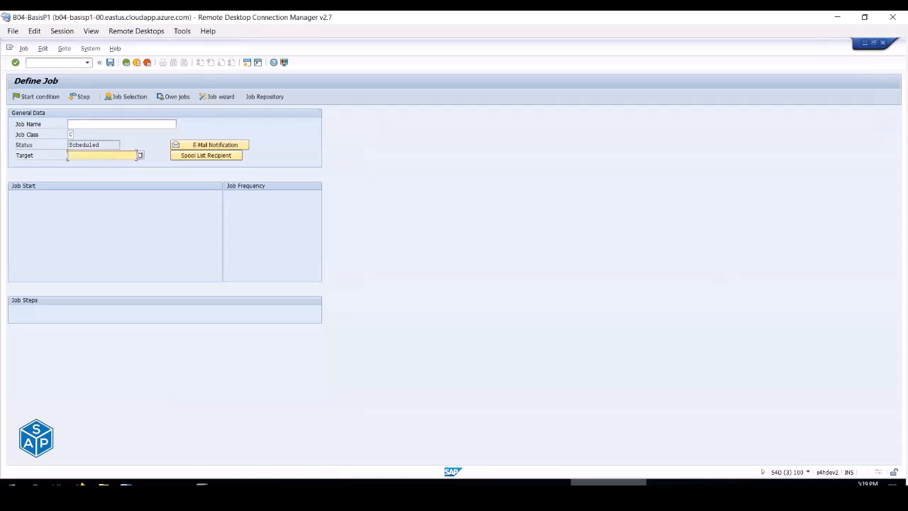
click(139, 156)
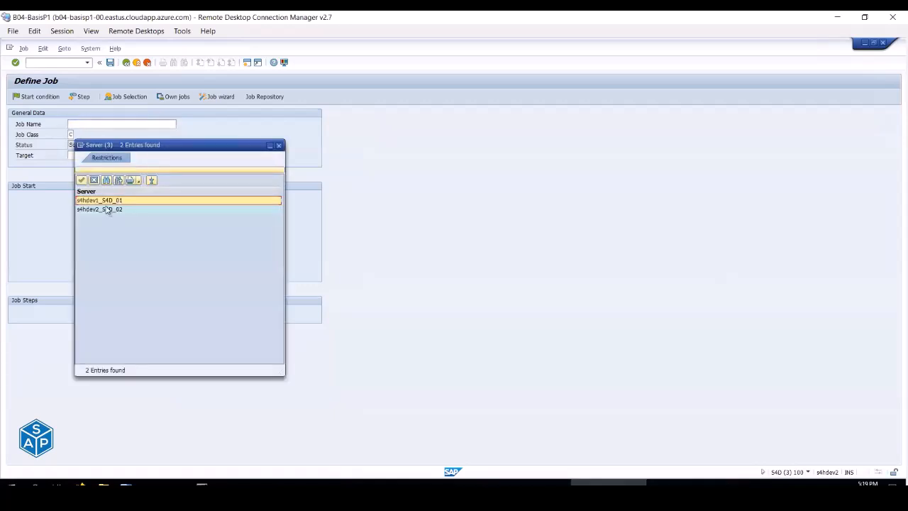
click(94, 181)
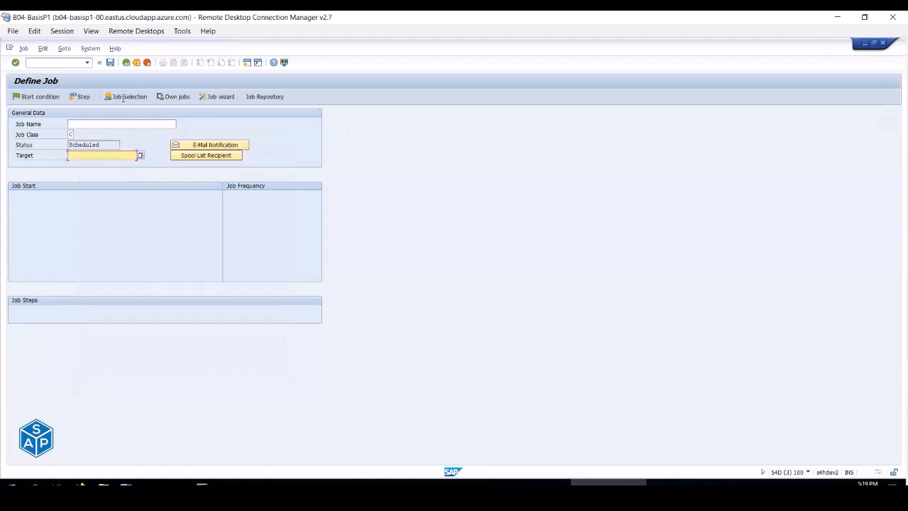
click(136, 63)
click(139, 63)
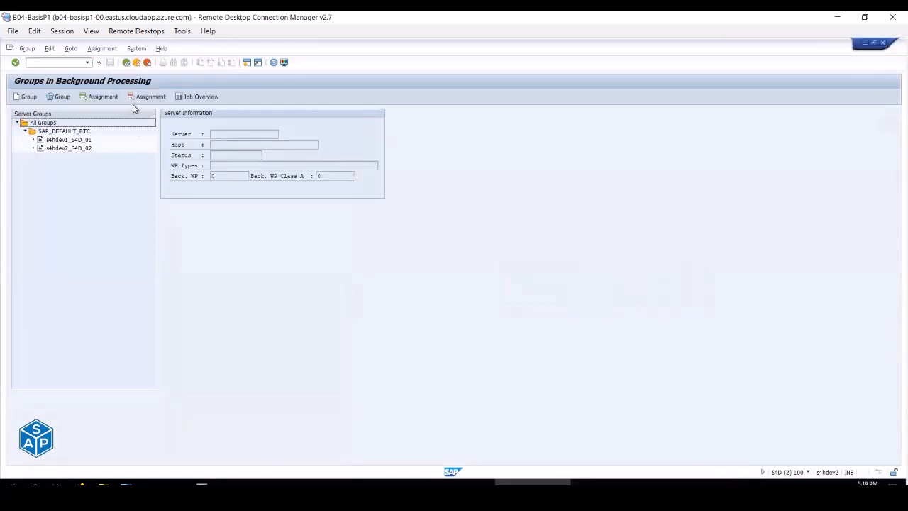
- Try the job overview, dismiss the no-entry-selected message, and refresh the controller object list
click(185, 99)
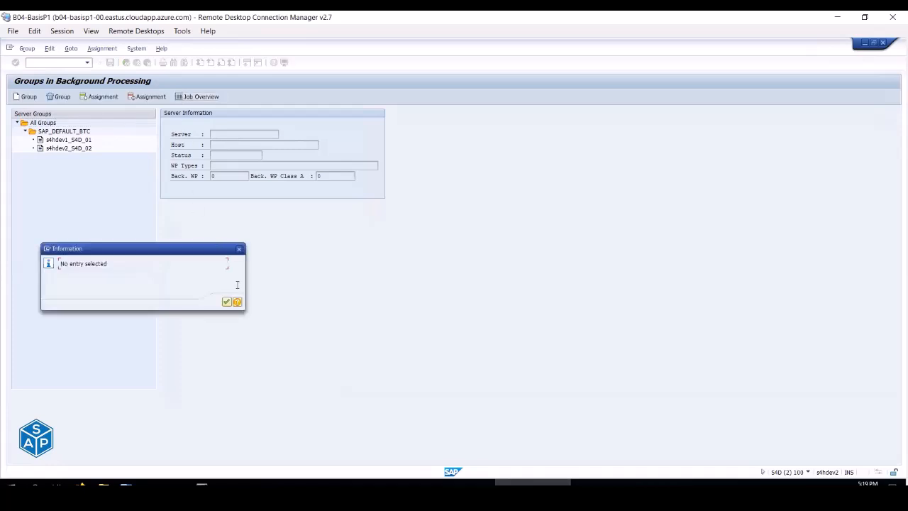
click(229, 301)
click(137, 63)
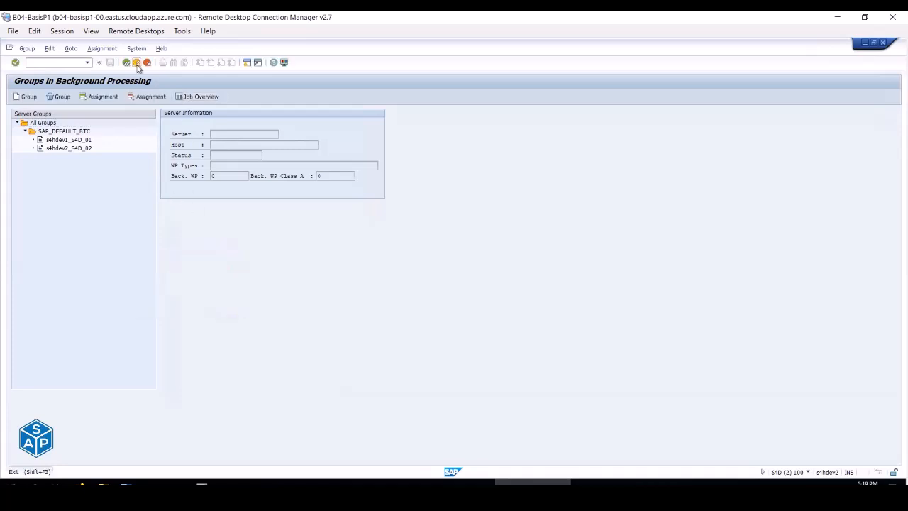
click(81, 96)
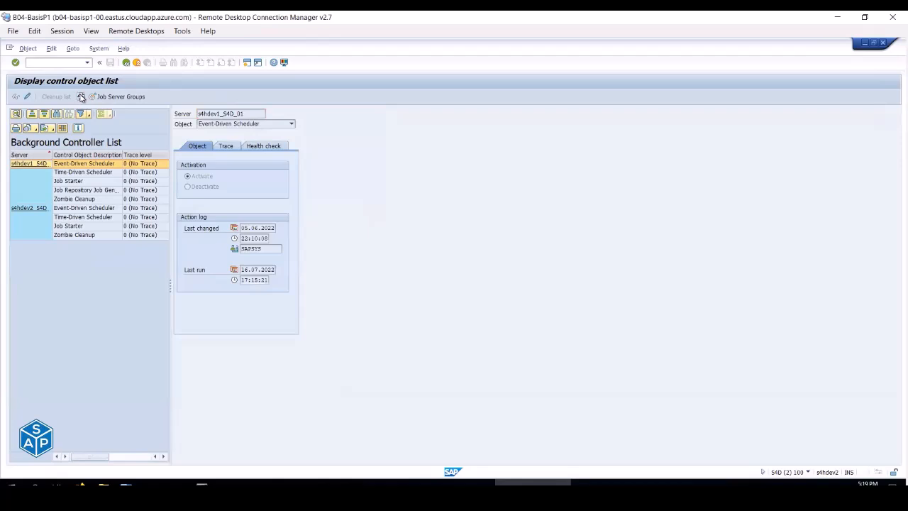
- Expand SAP_DEFAULT_BTC, view s4hdev2_S4D_02's work processes, then log off
click(120, 97)
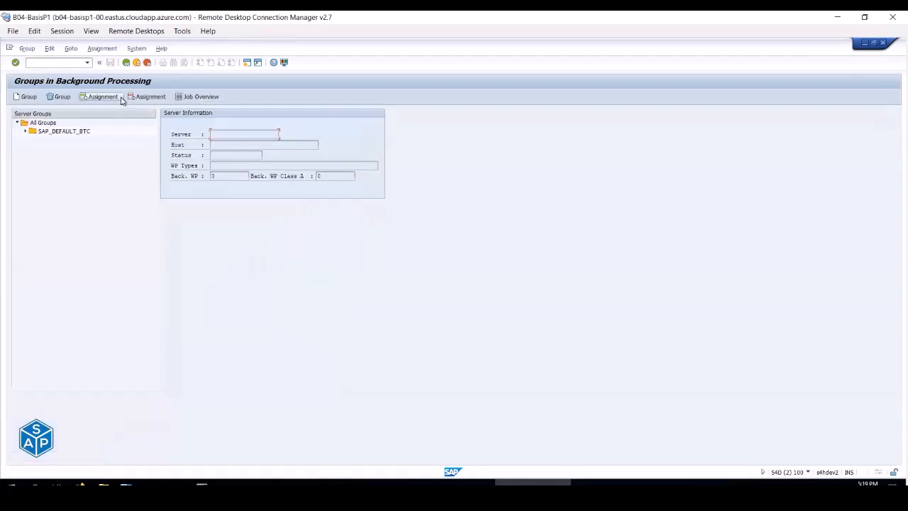
click(24, 133)
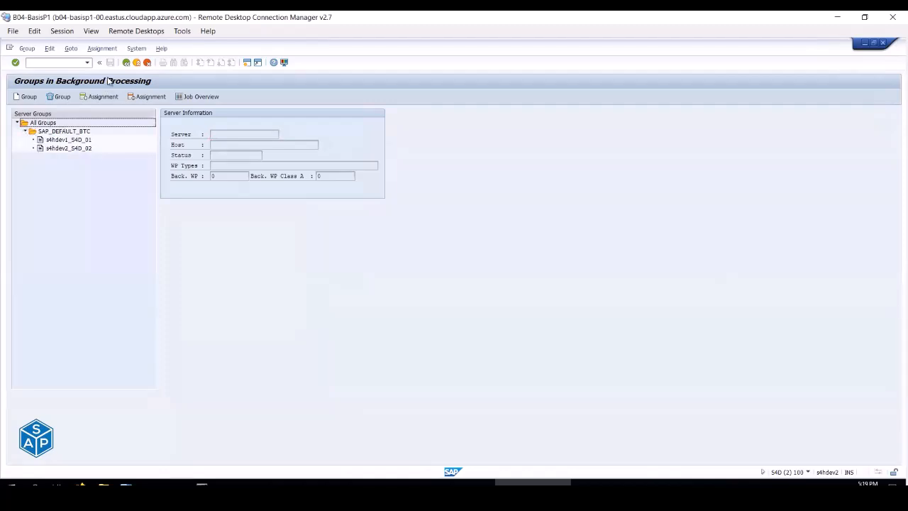
click(137, 64)
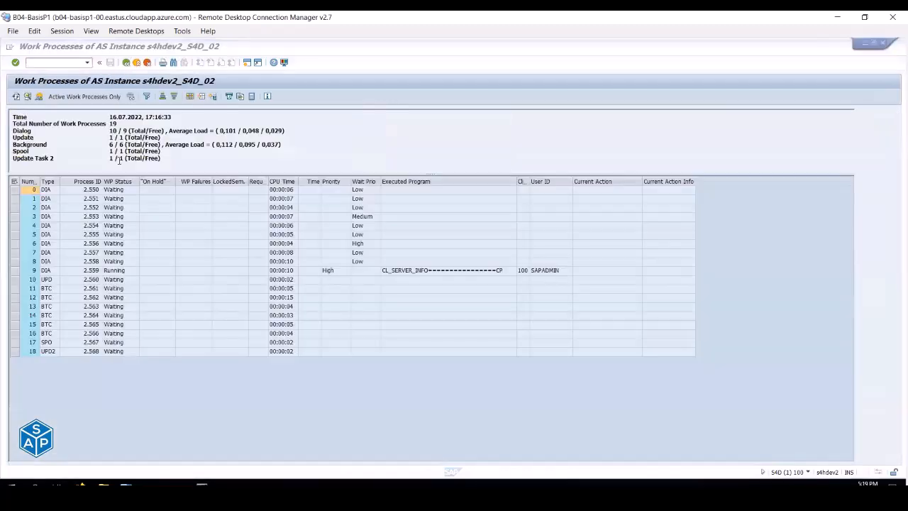
click(138, 63)
click(138, 63)
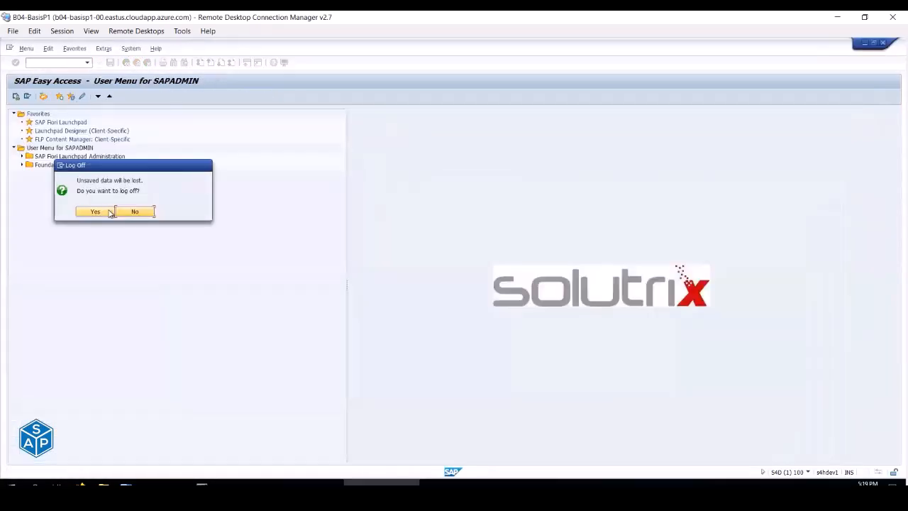
- Confirm log-off and log back into the S/4HANA system with the saved user name
click(110, 211)
double_click(90, 109)
key(space)
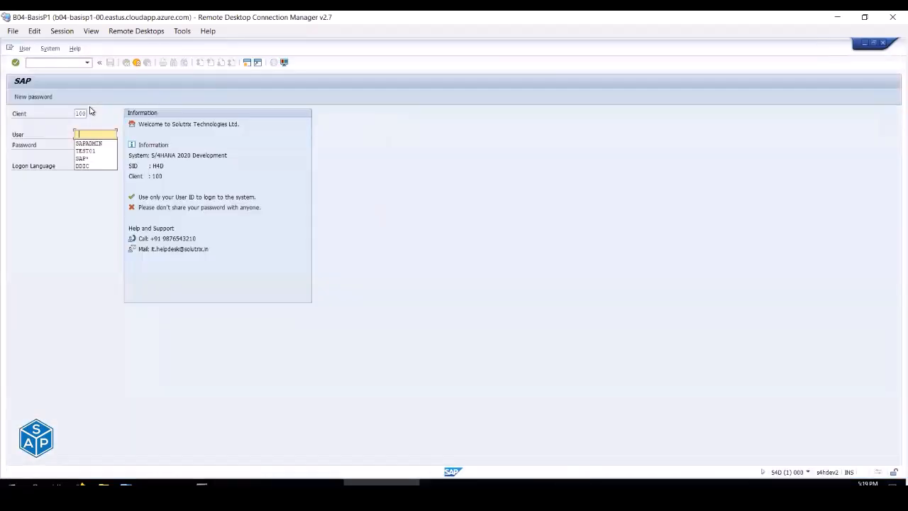
key(Down)
key(Tab)
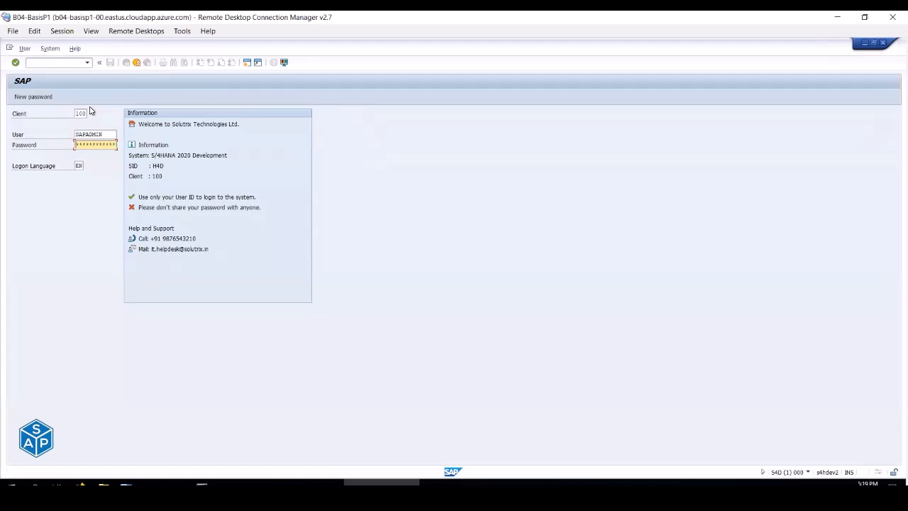
key(Return)
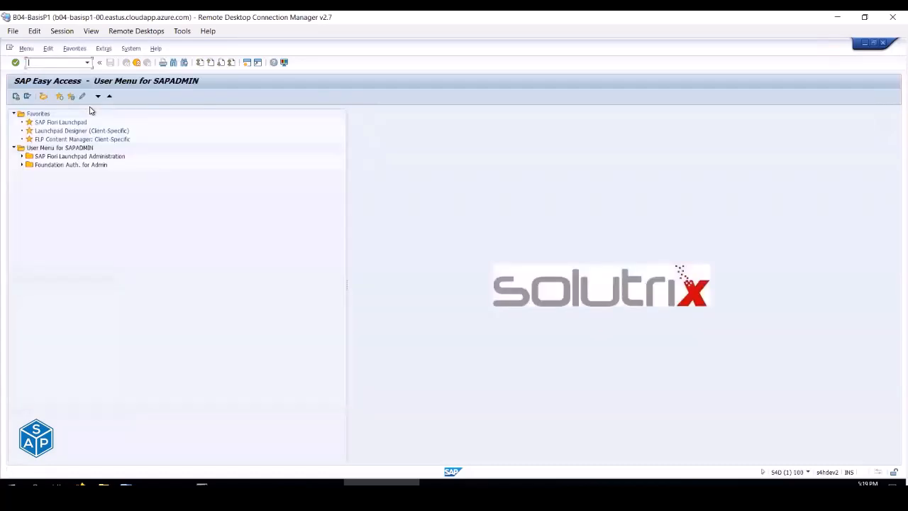
- In SM36, pick the second server as the job's Target server, then exit
text(sm36)
key(Return)
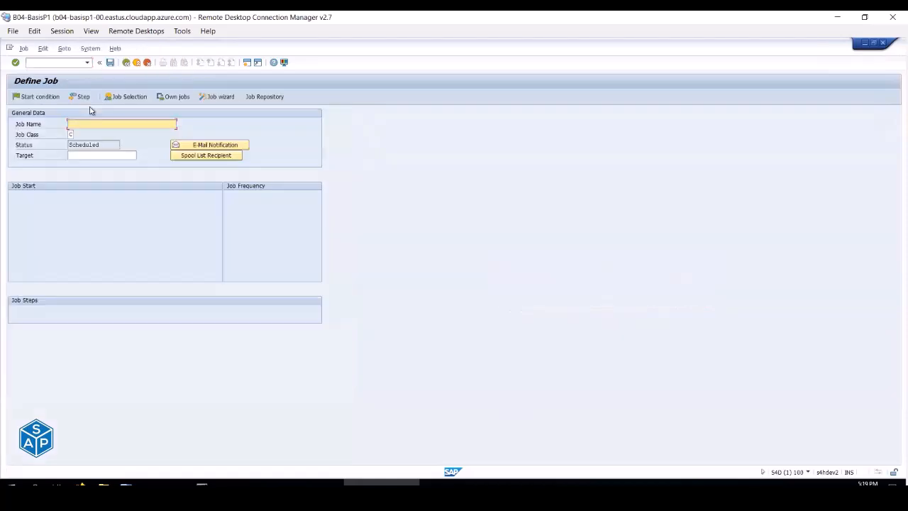
click(130, 156)
click(140, 156)
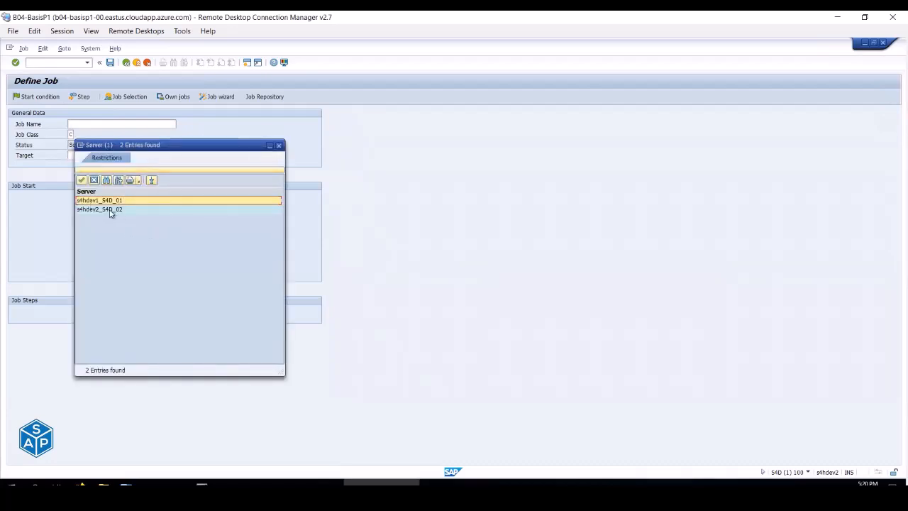
double_click(99, 209)
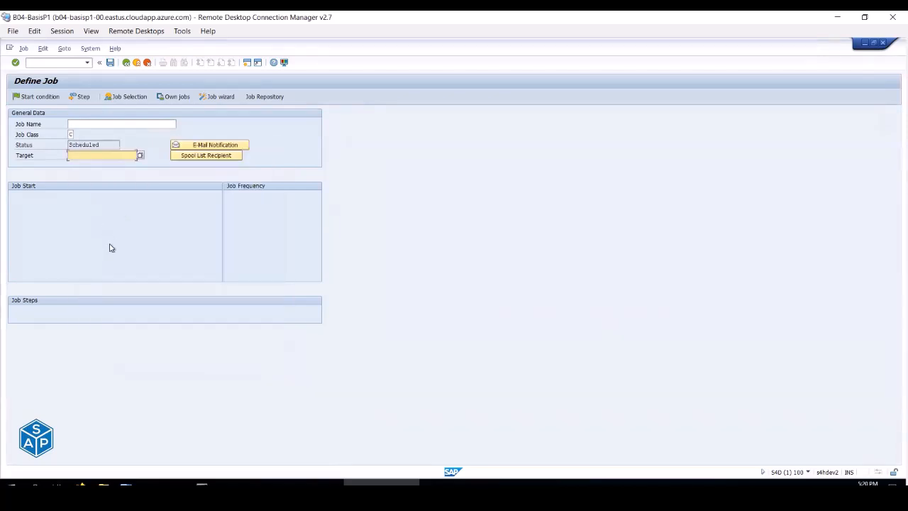
click(138, 63)
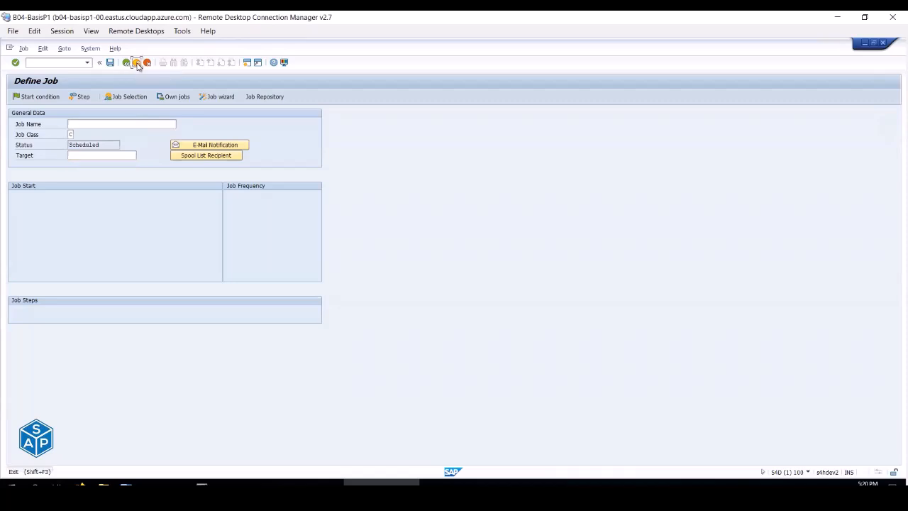
- Run SMLG and threshold-test the SOLUTRIX assignment of s4hdev1_S4D_01 from its Attributes
click(88, 63)
click(61, 62)
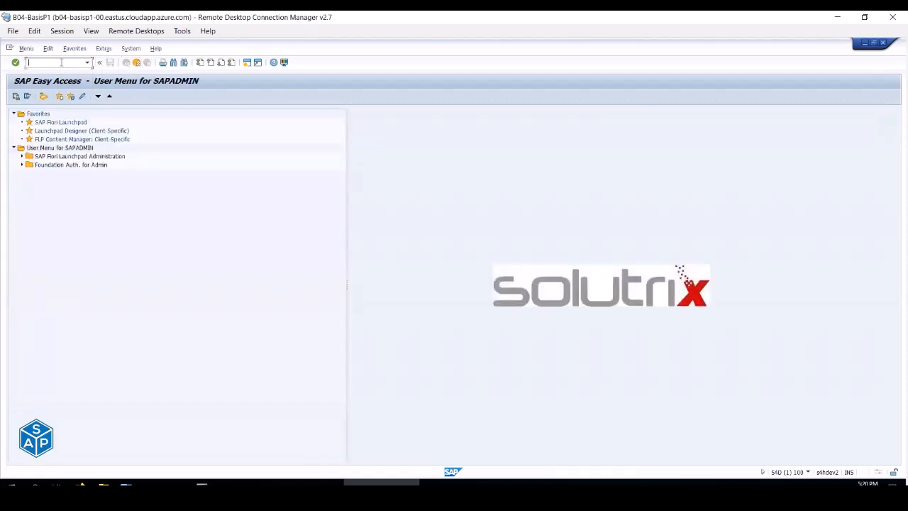
text(smlg)
key(Return)
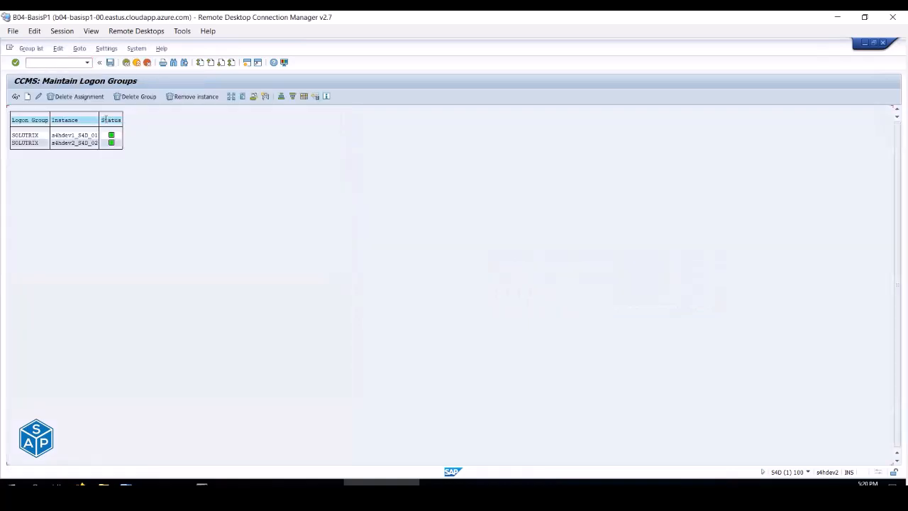
double_click(72, 136)
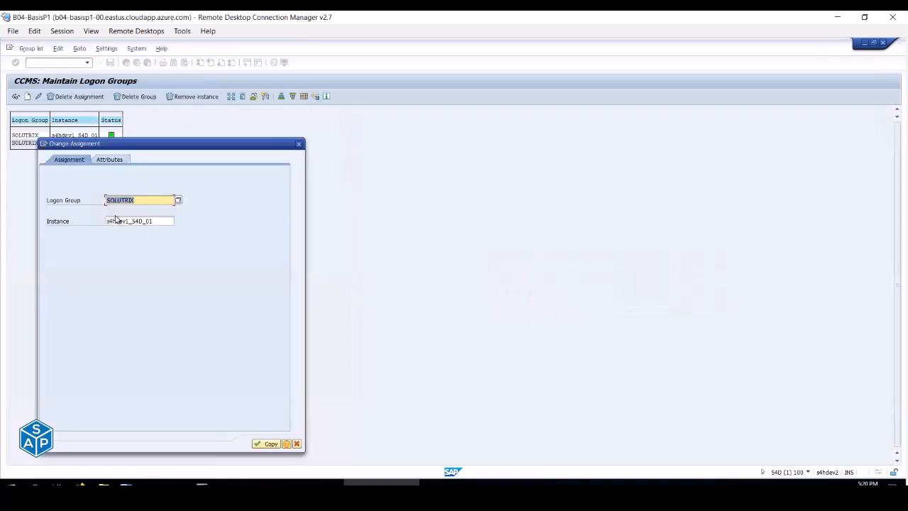
click(108, 161)
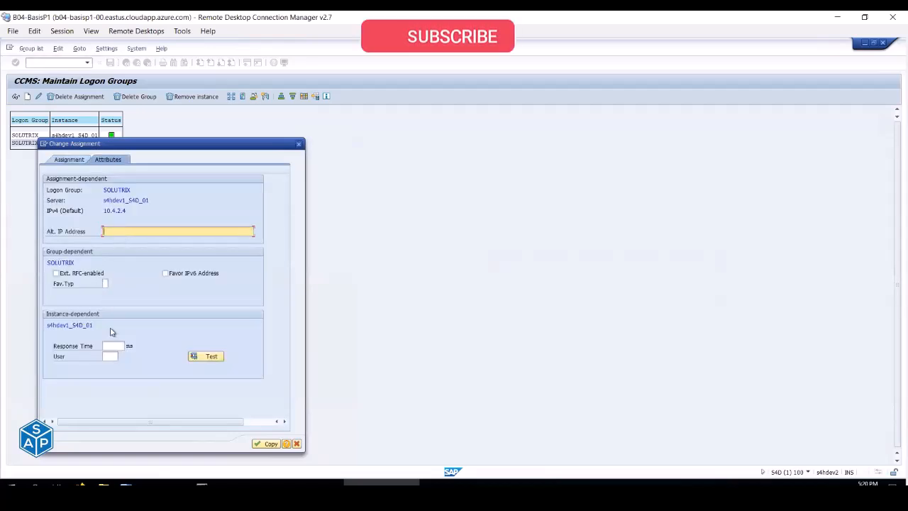
click(210, 360)
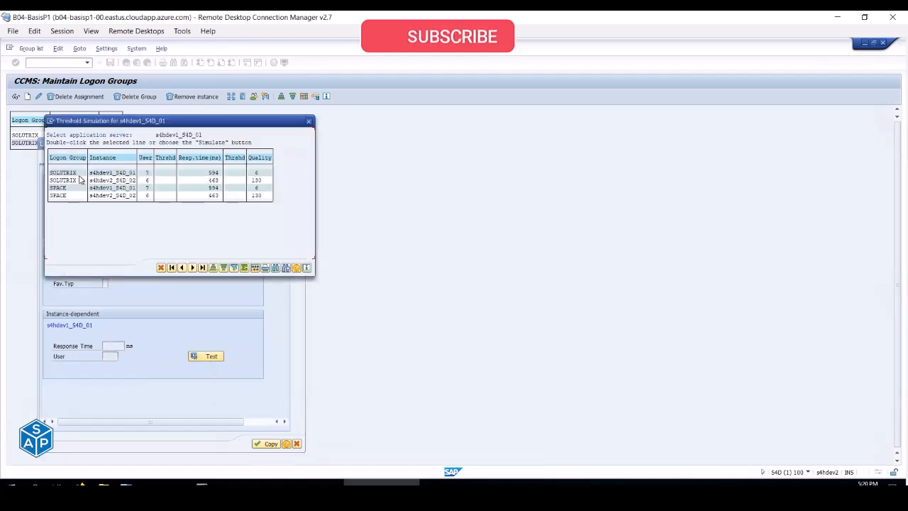